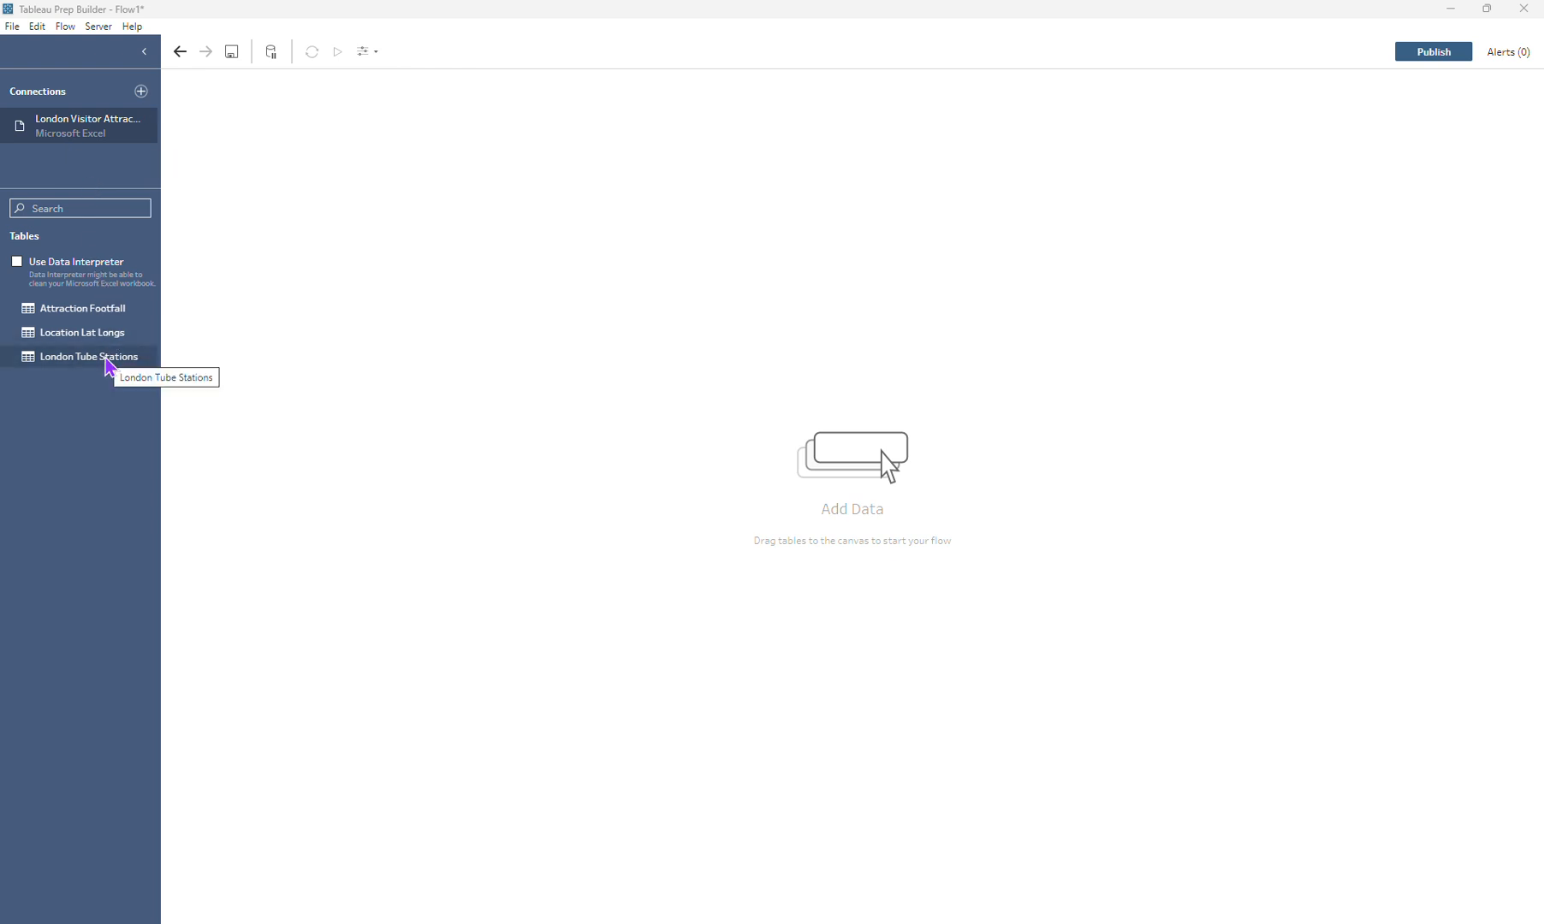
# Step: Add the London Tube Stations table to the flow with a View step after it, and inspect its data
pyautogui.moveTo(109, 366); pyautogui.dragTo(285, 220)
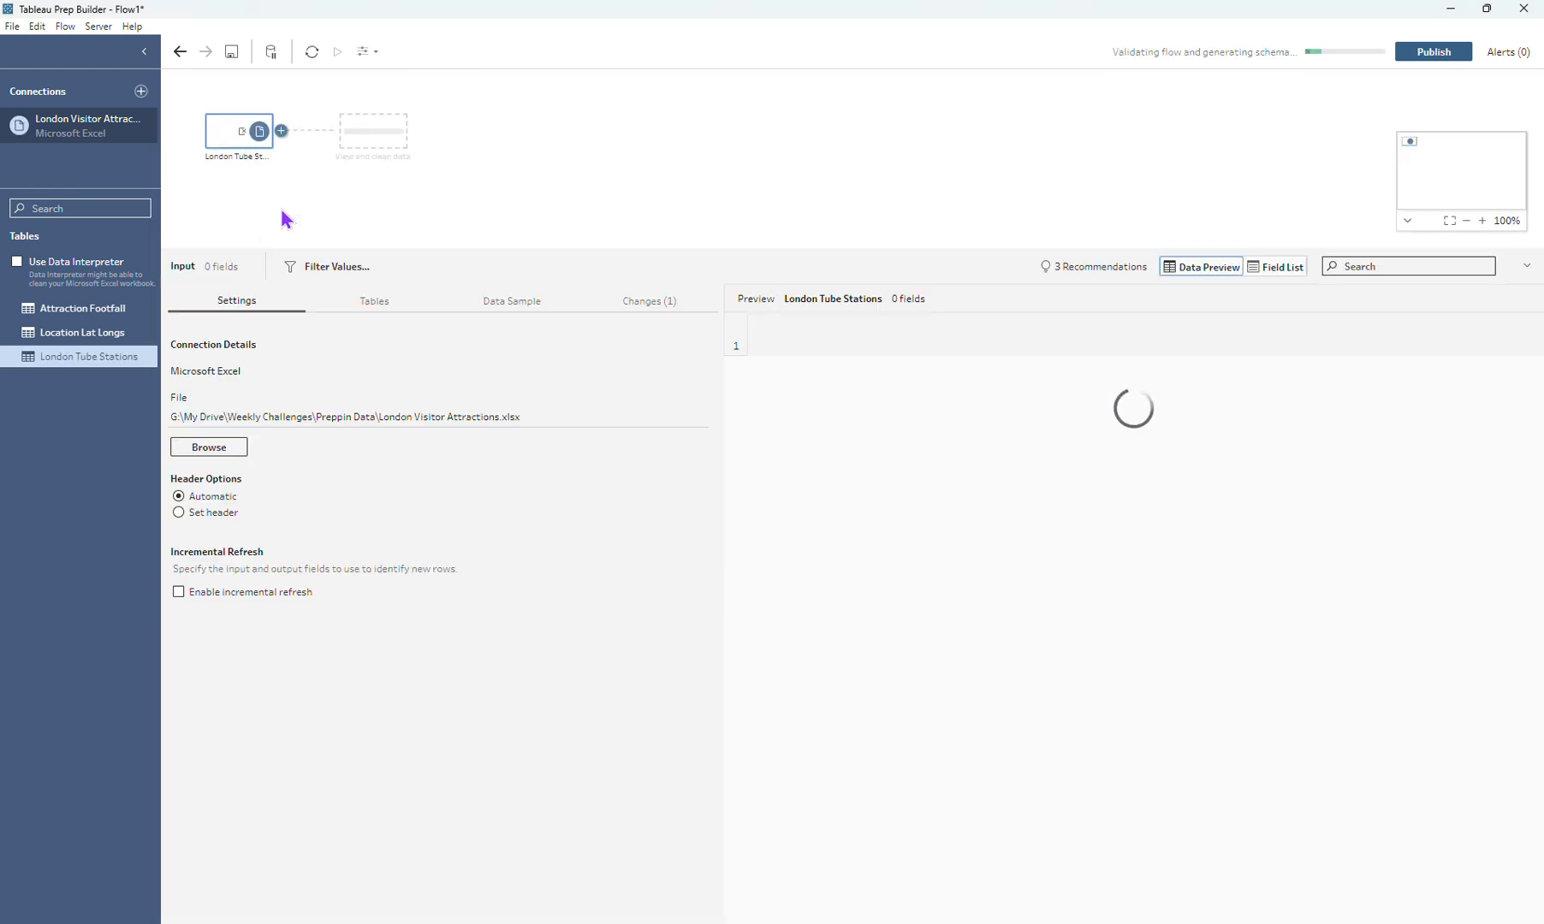
pyautogui.click(370, 156)
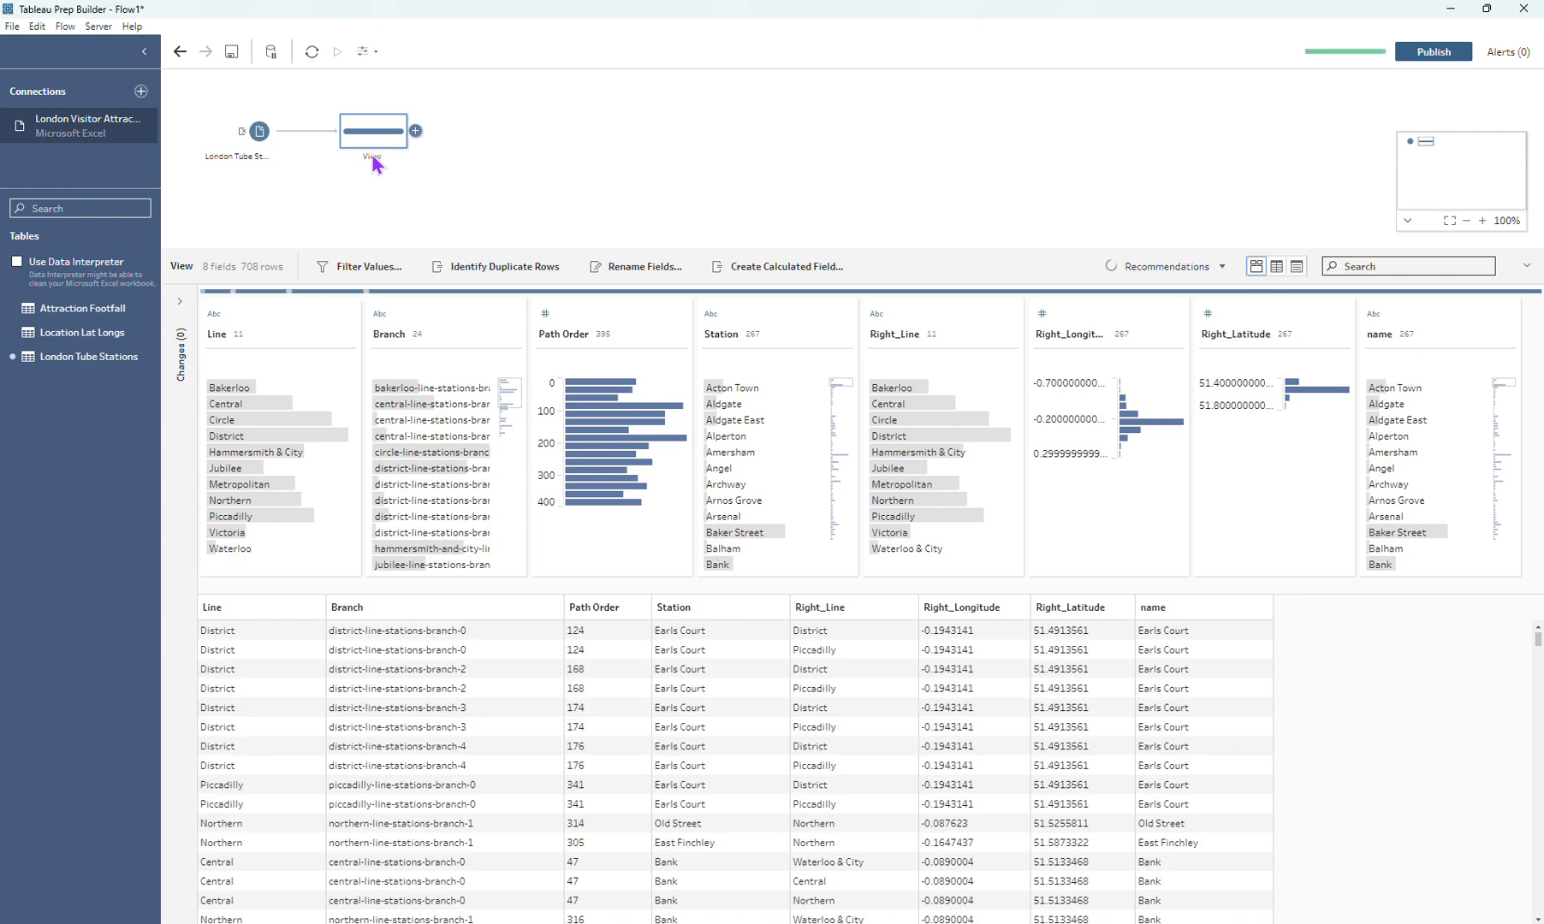
pyautogui.click(253, 141)
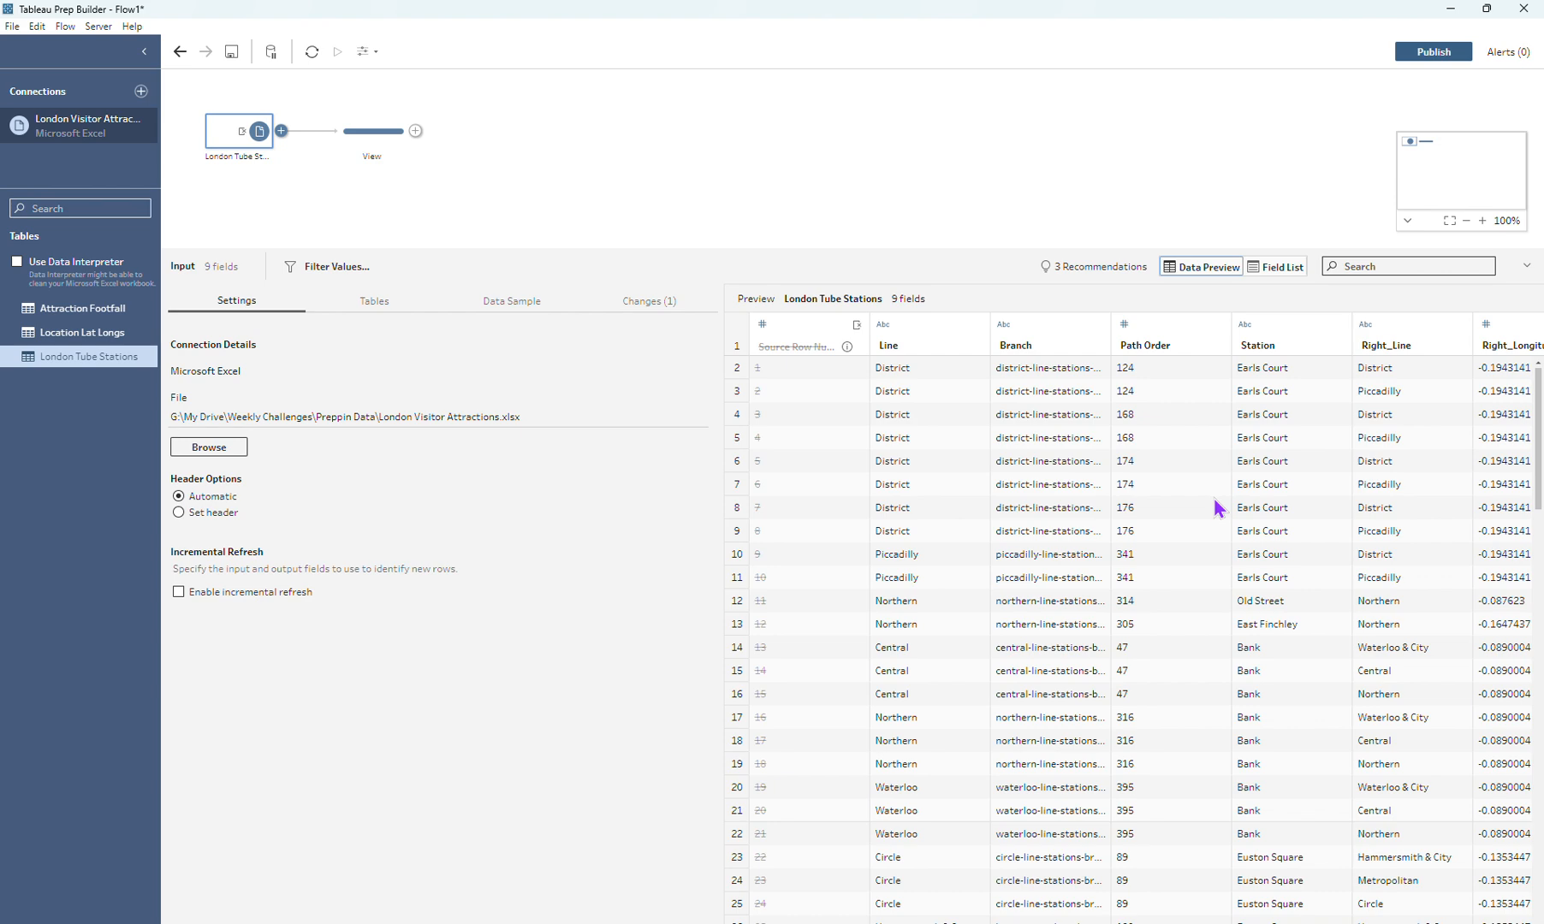
pyautogui.click(383, 140)
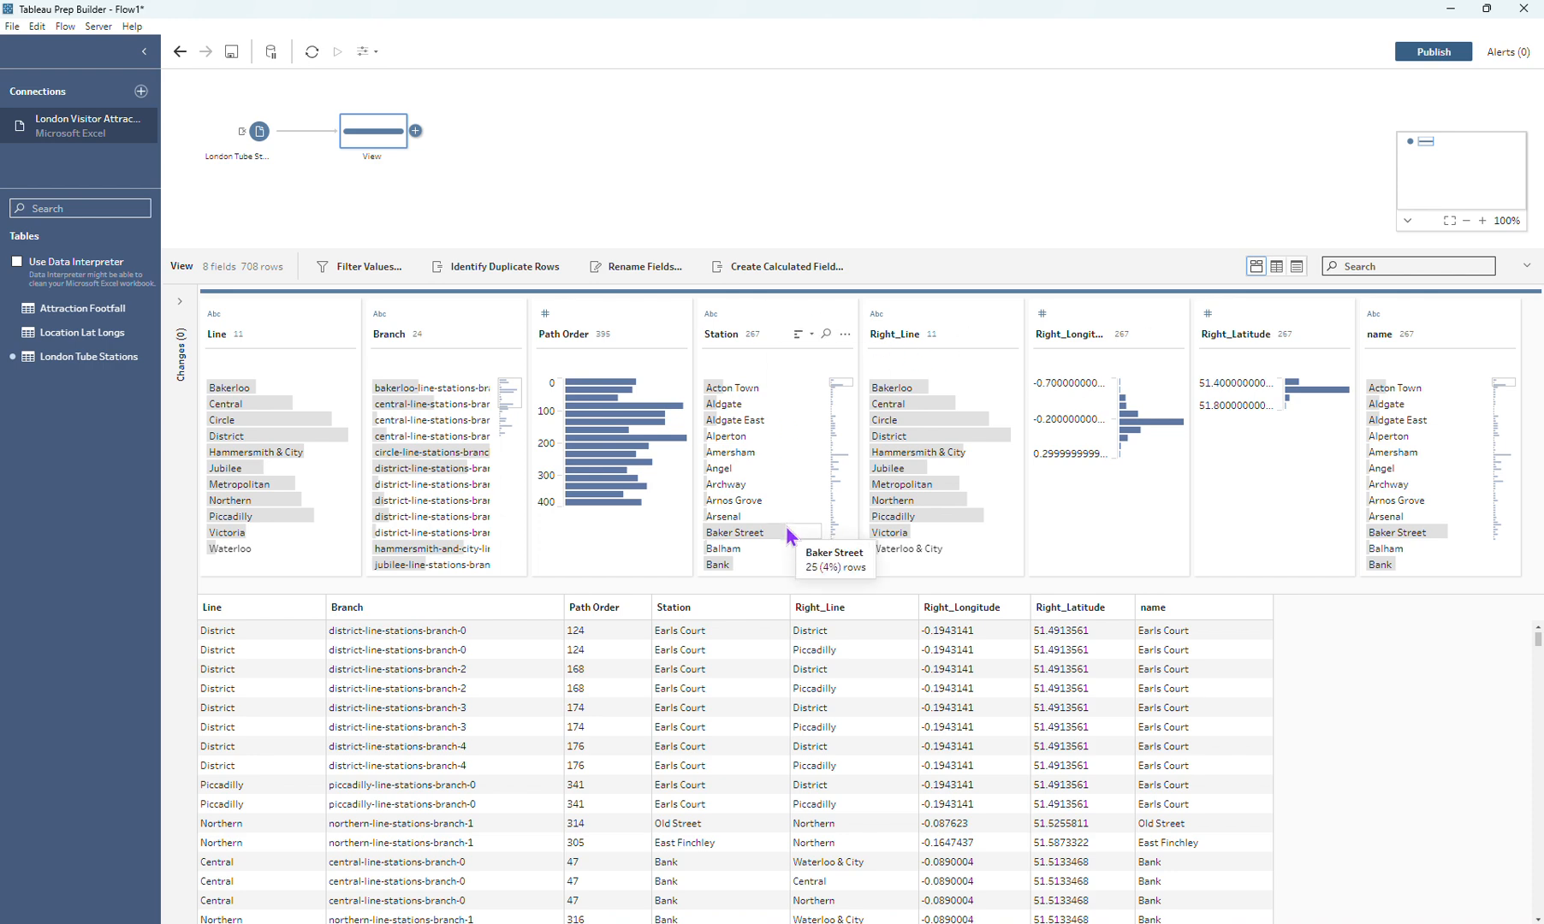
# Step: Remove the Line, Branch, Path Order, Right_Line and name fields from the London Tube Stations input
pyautogui.click(255, 144)
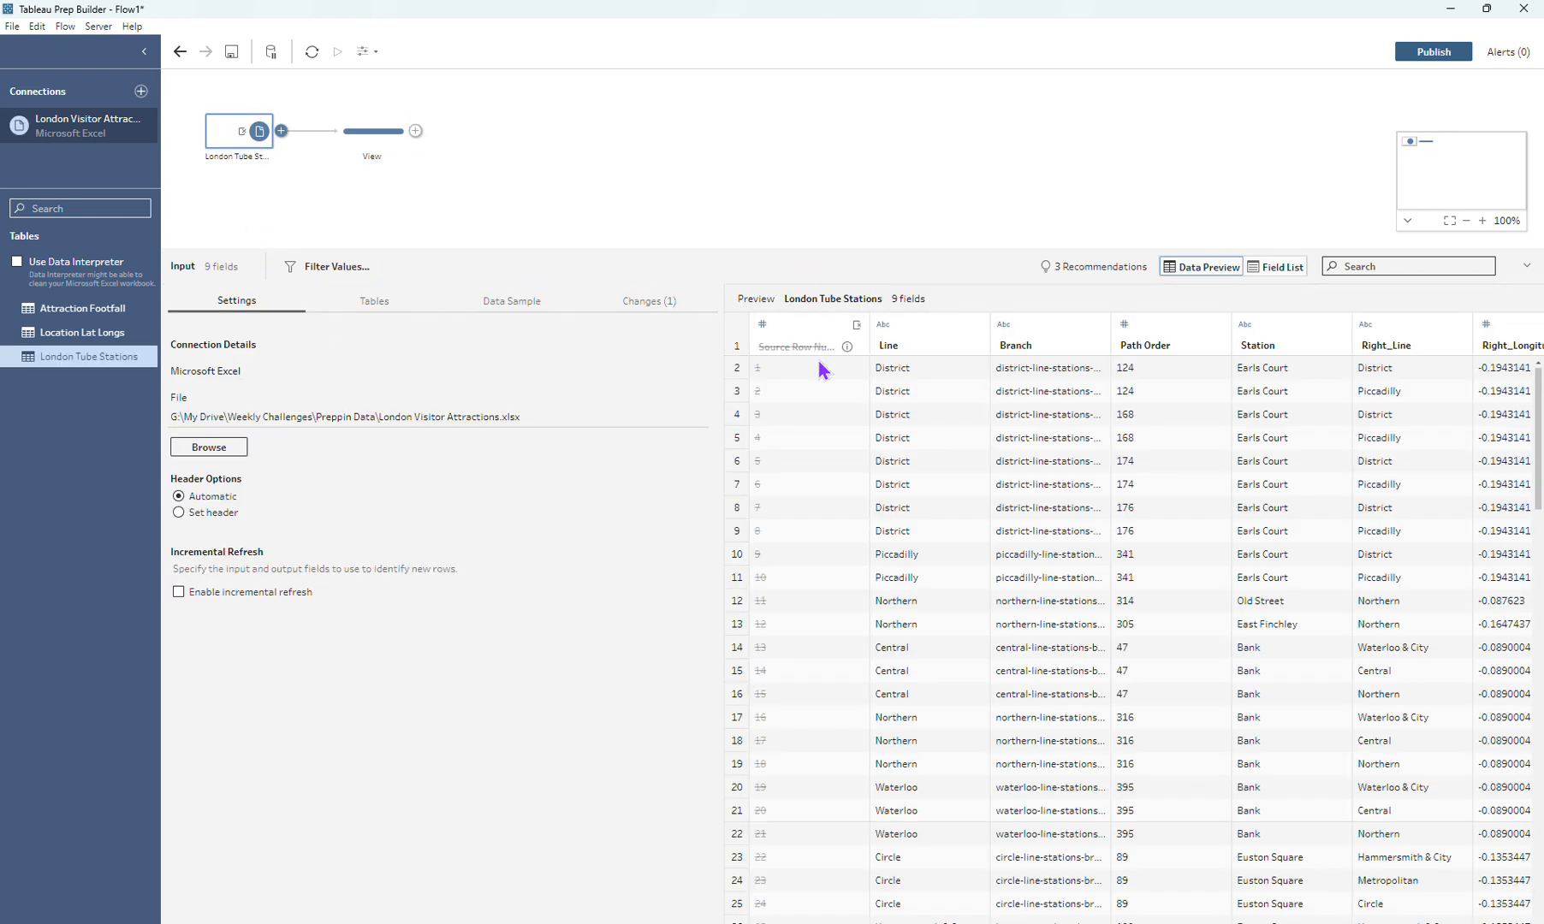
pyautogui.click(1278, 272)
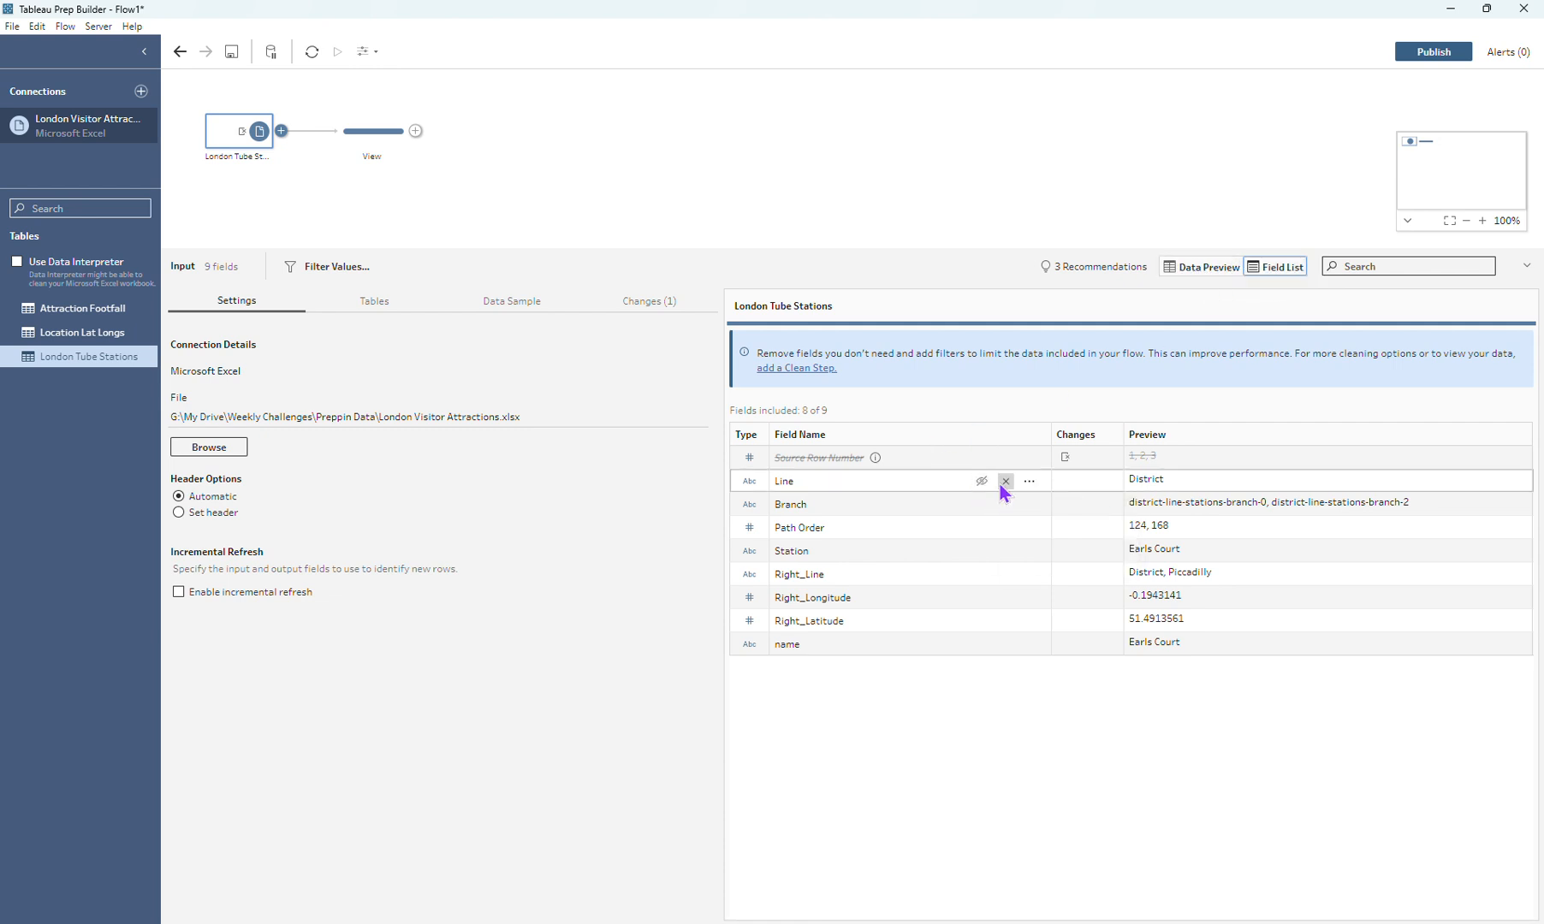
pyautogui.click(1005, 482)
pyautogui.click(1006, 505)
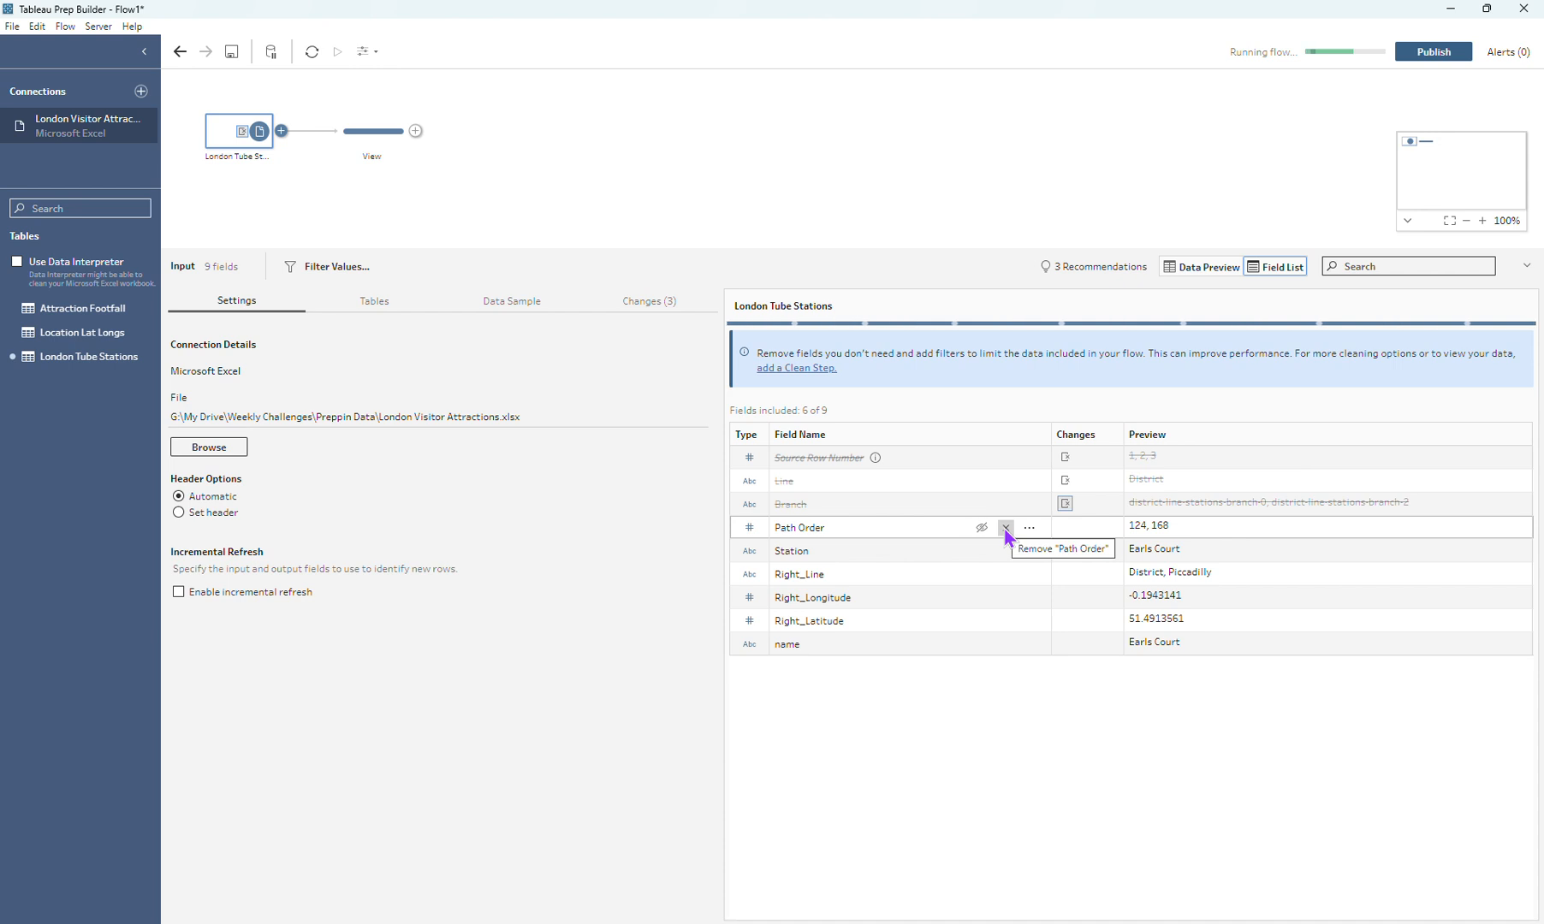
pyautogui.click(1005, 529)
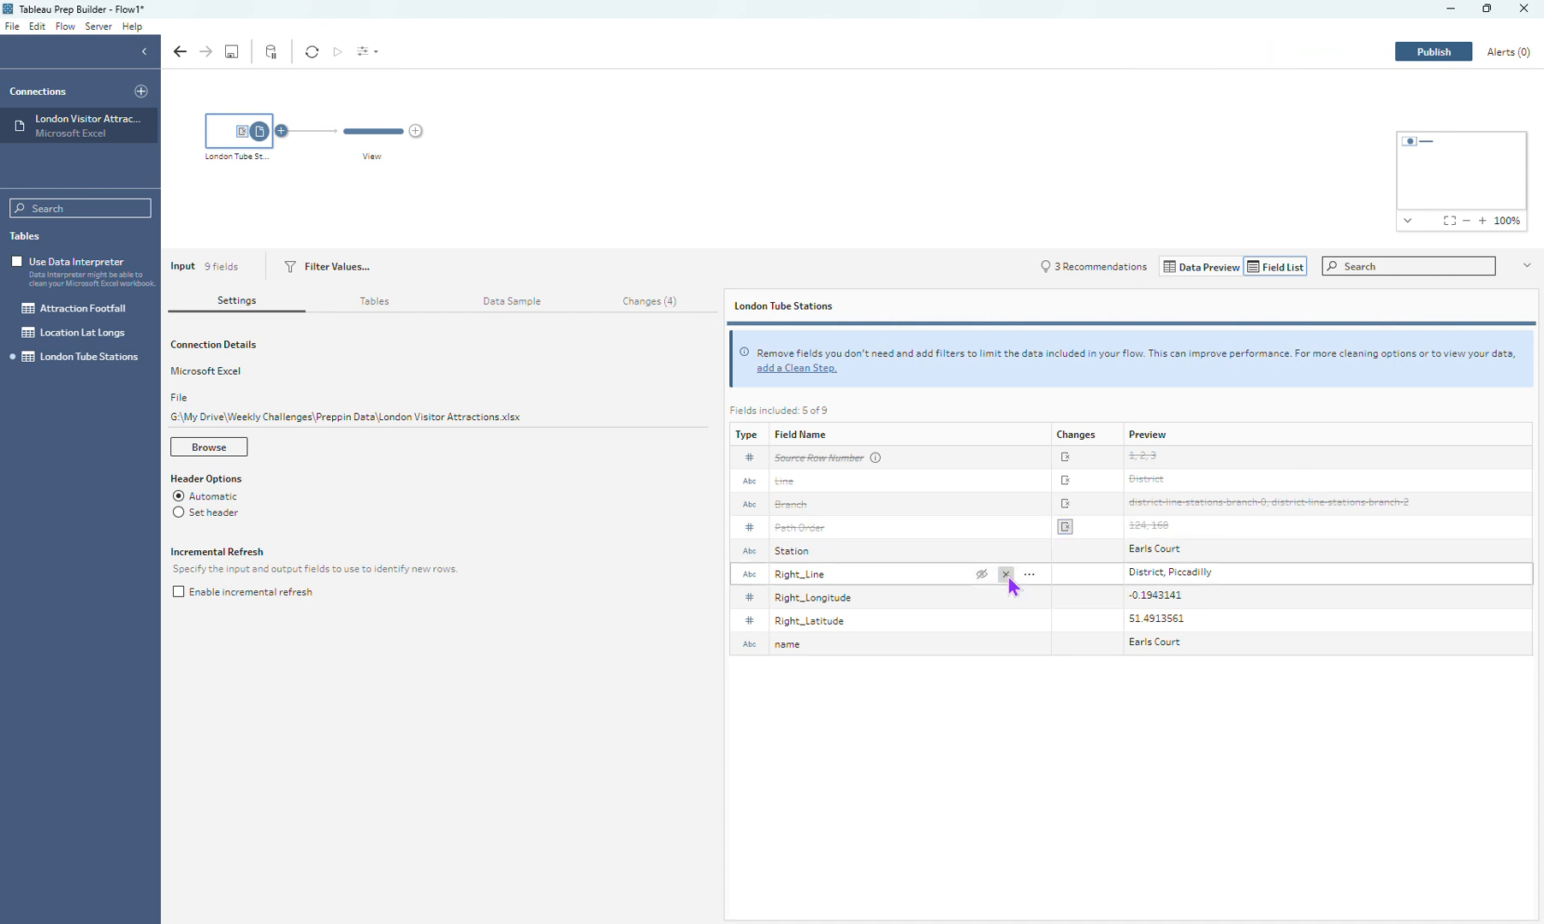
pyautogui.click(1006, 575)
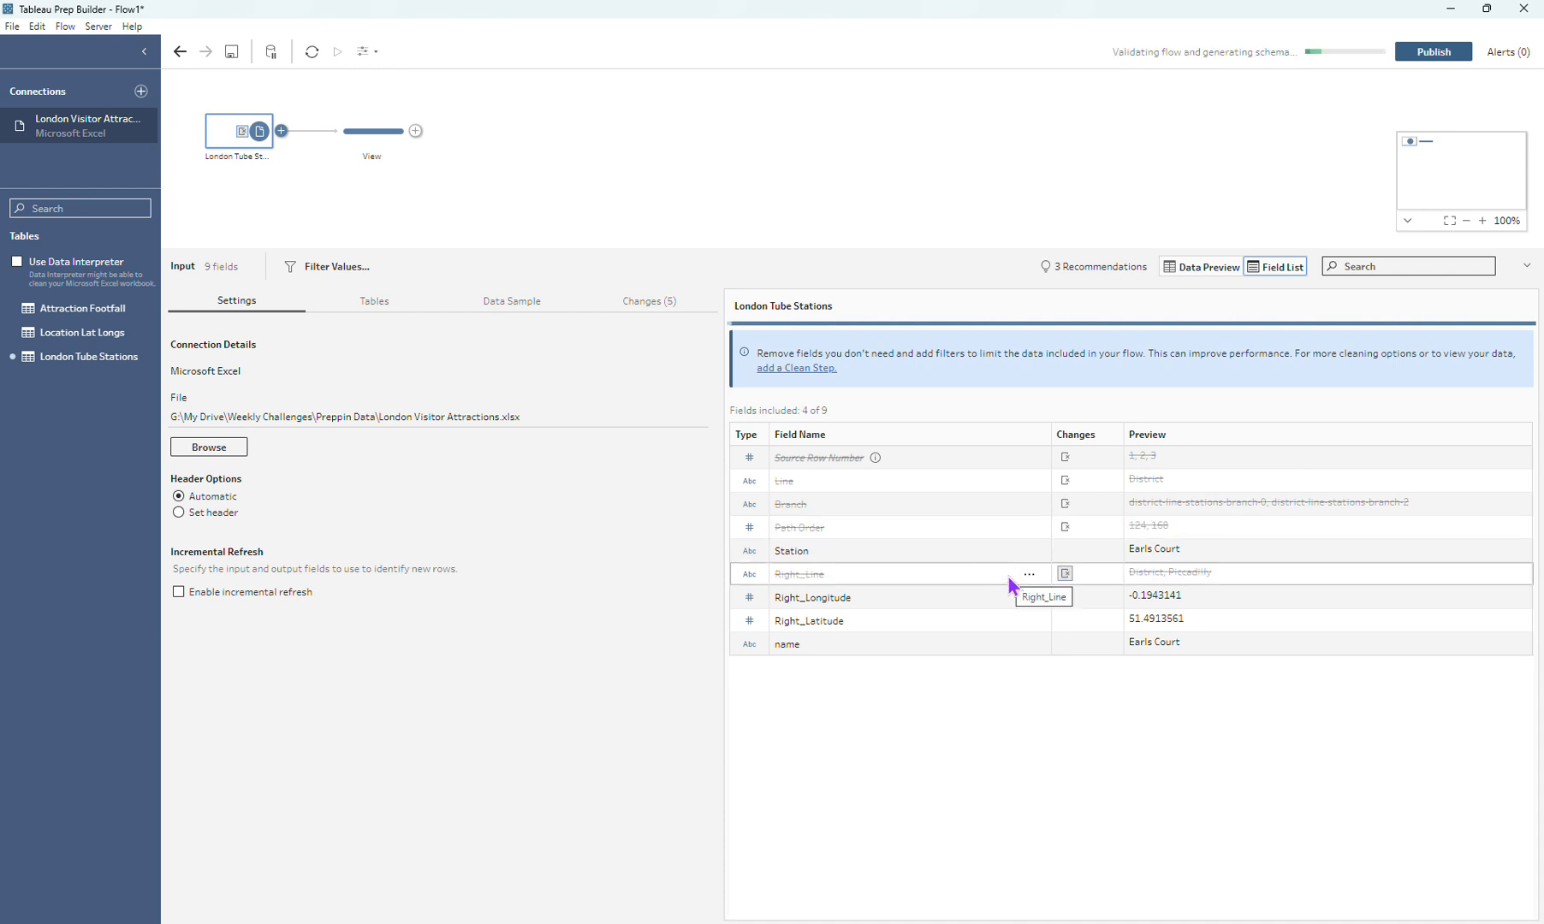
pyautogui.click(1007, 645)
# Step: Add a clean step after the View step and name it Rename
pyautogui.click(416, 131)
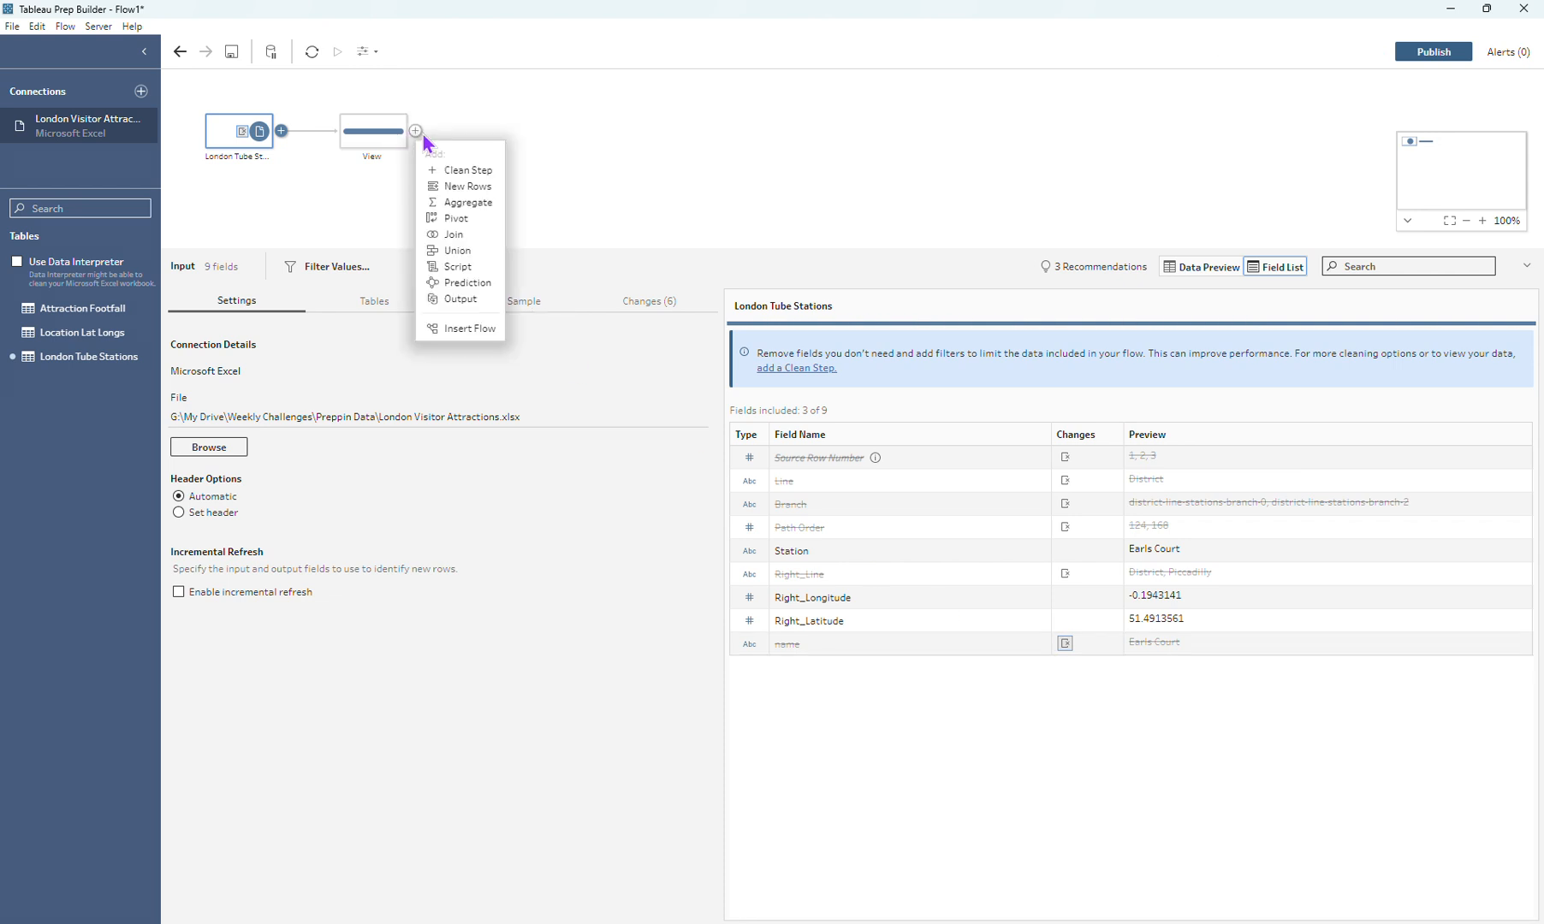
pyautogui.click(448, 159)
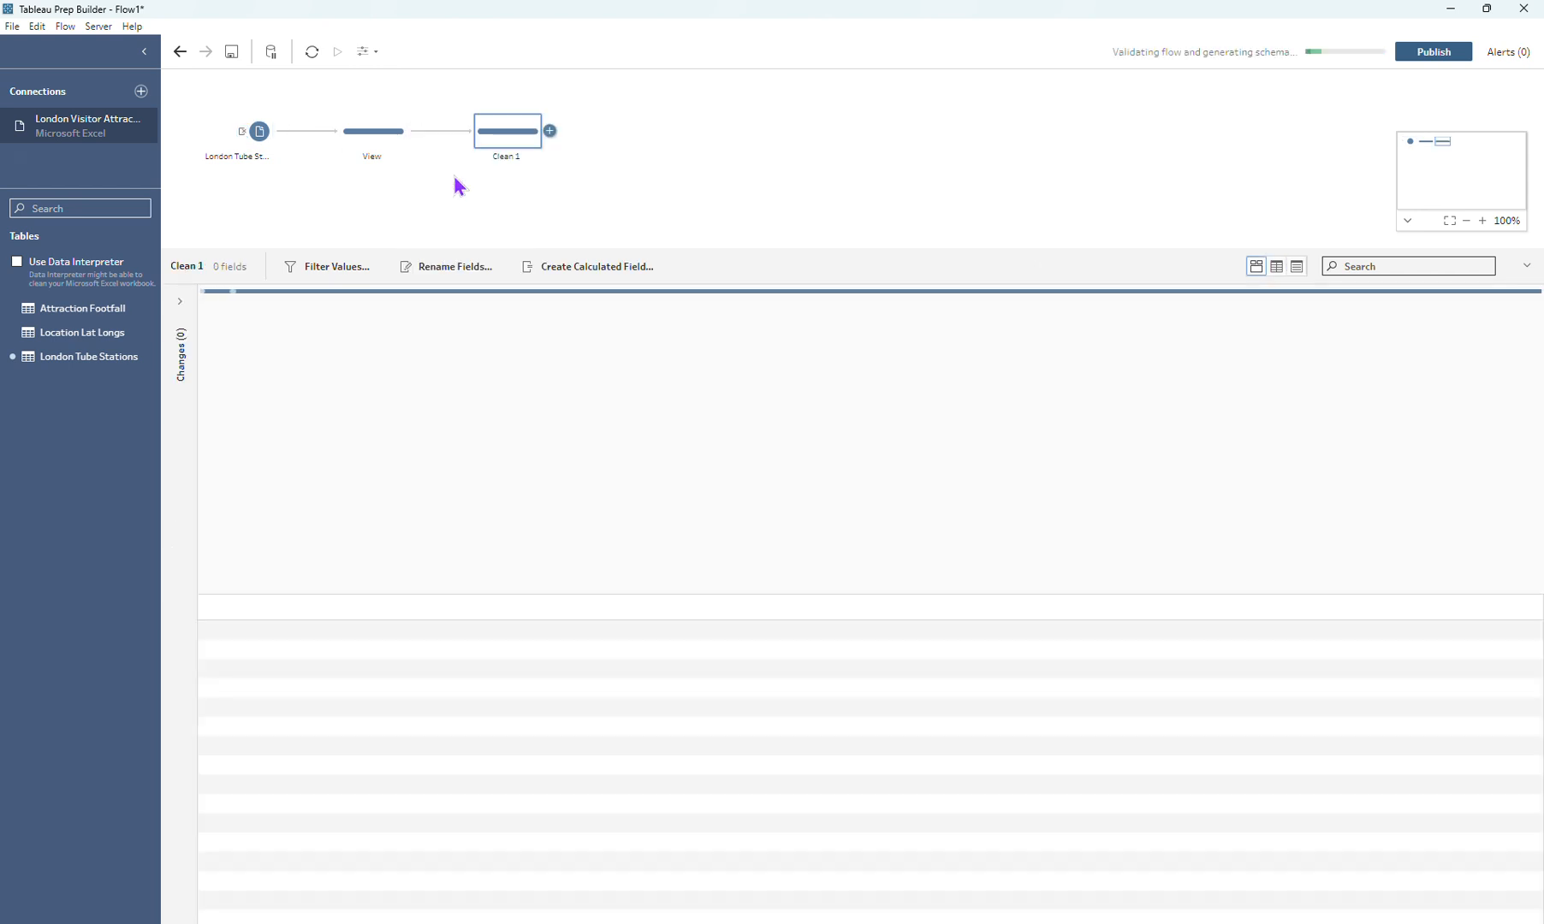
pyautogui.doubleClick(501, 159)
pyautogui.write('Rename')
pyautogui.press('Return')
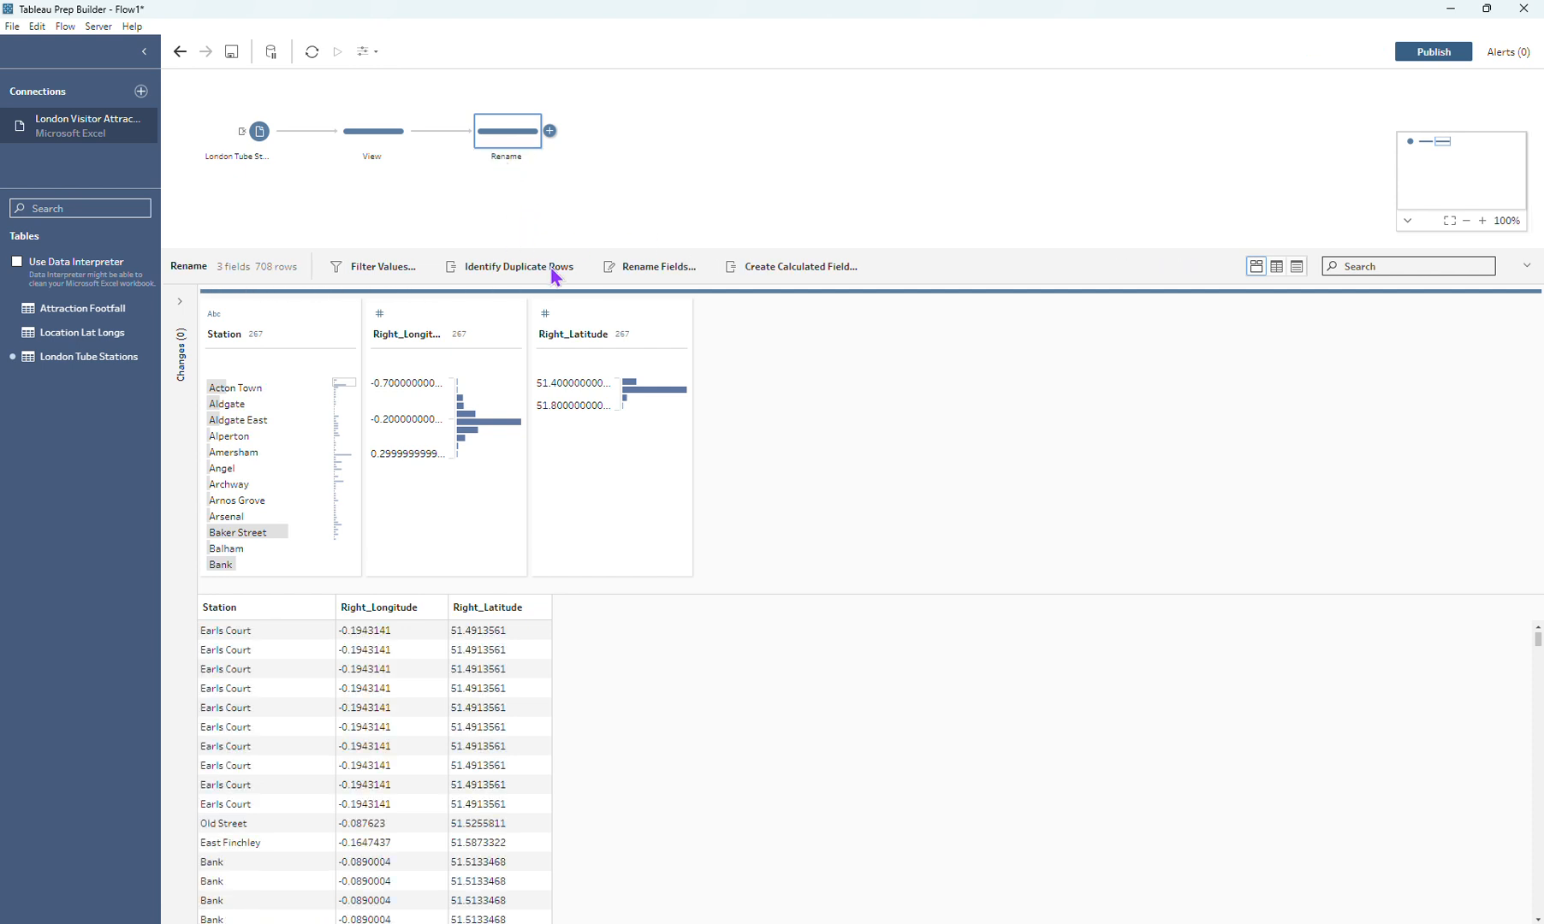
# Step: Bulk-rename the coordinate fields by replacing "Right_" with "Station ", and return to the profile view
pyautogui.click(644, 268)
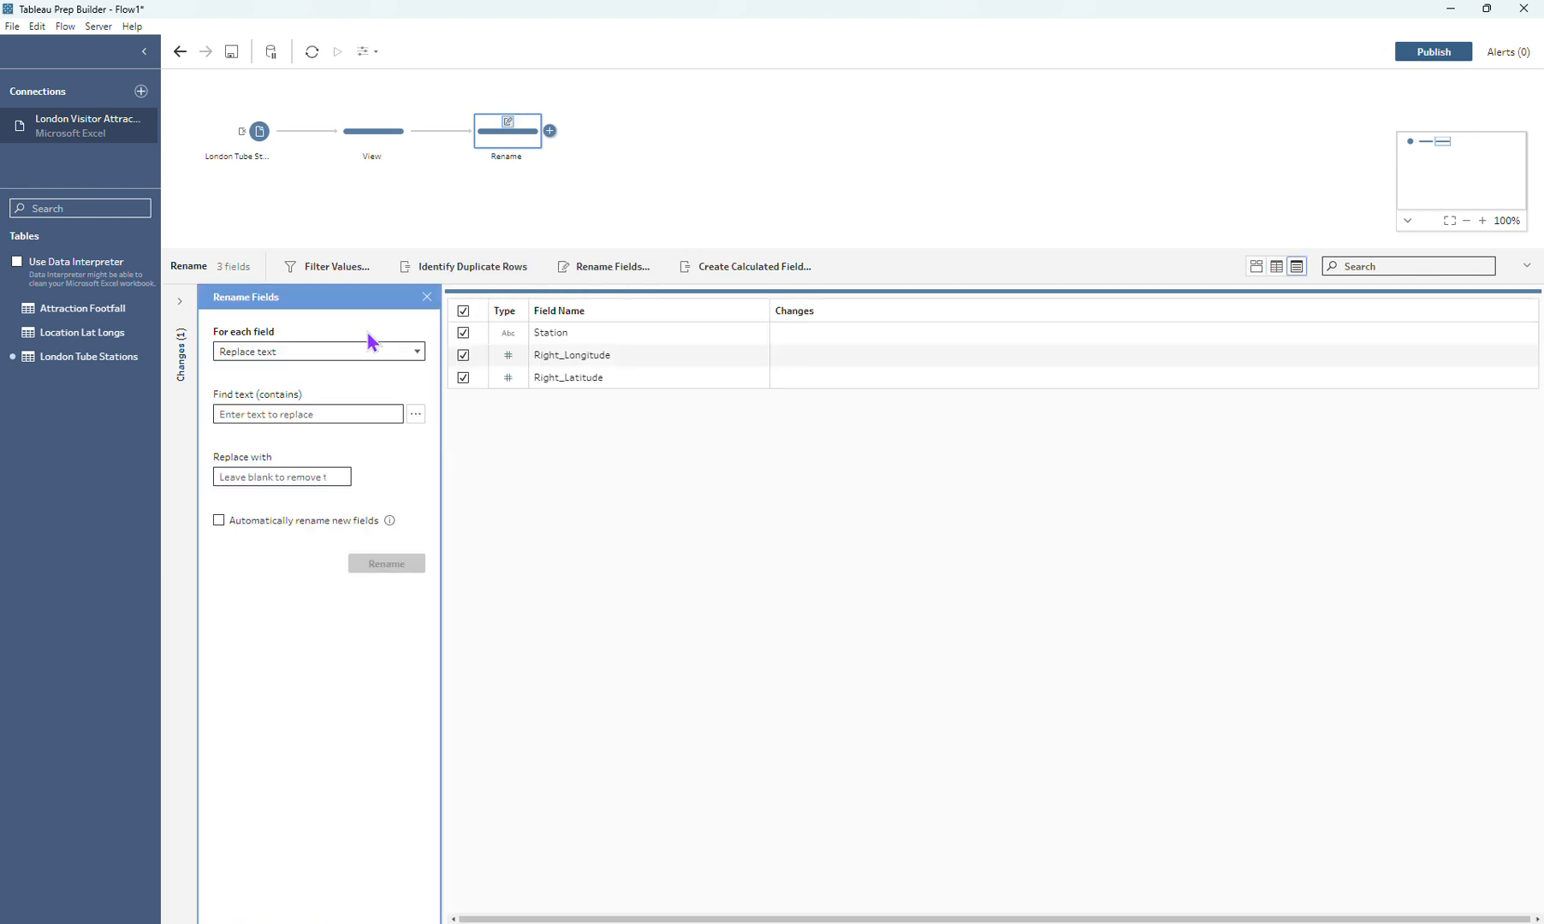
pyautogui.click(280, 415)
pyautogui.write('Right')
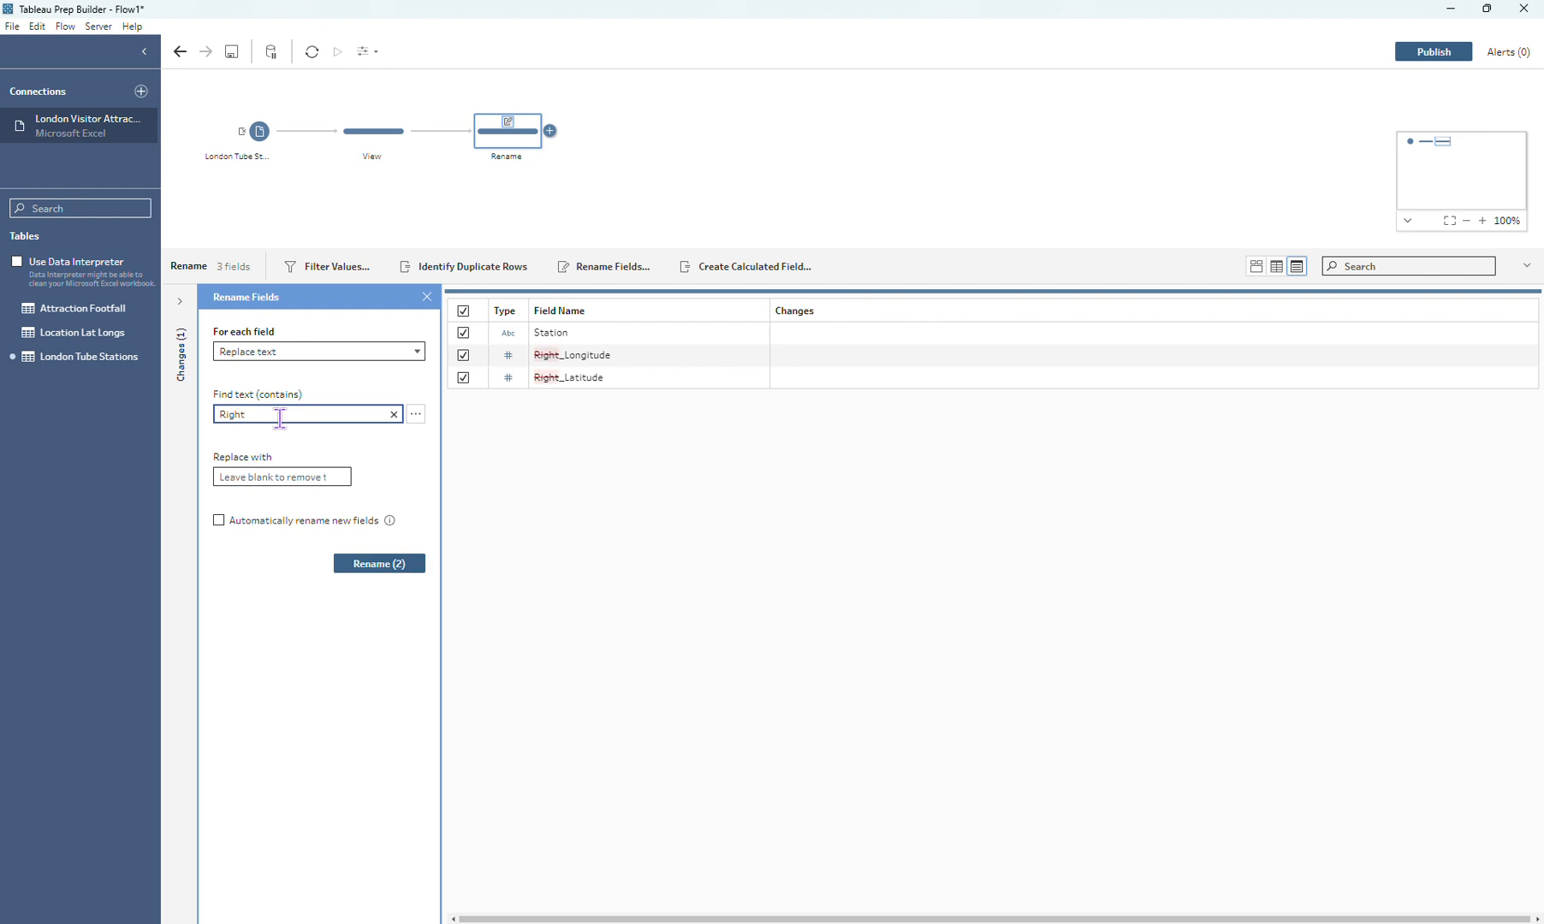
pyautogui.write('_')
pyautogui.click(240, 476)
pyautogui.write('Station')
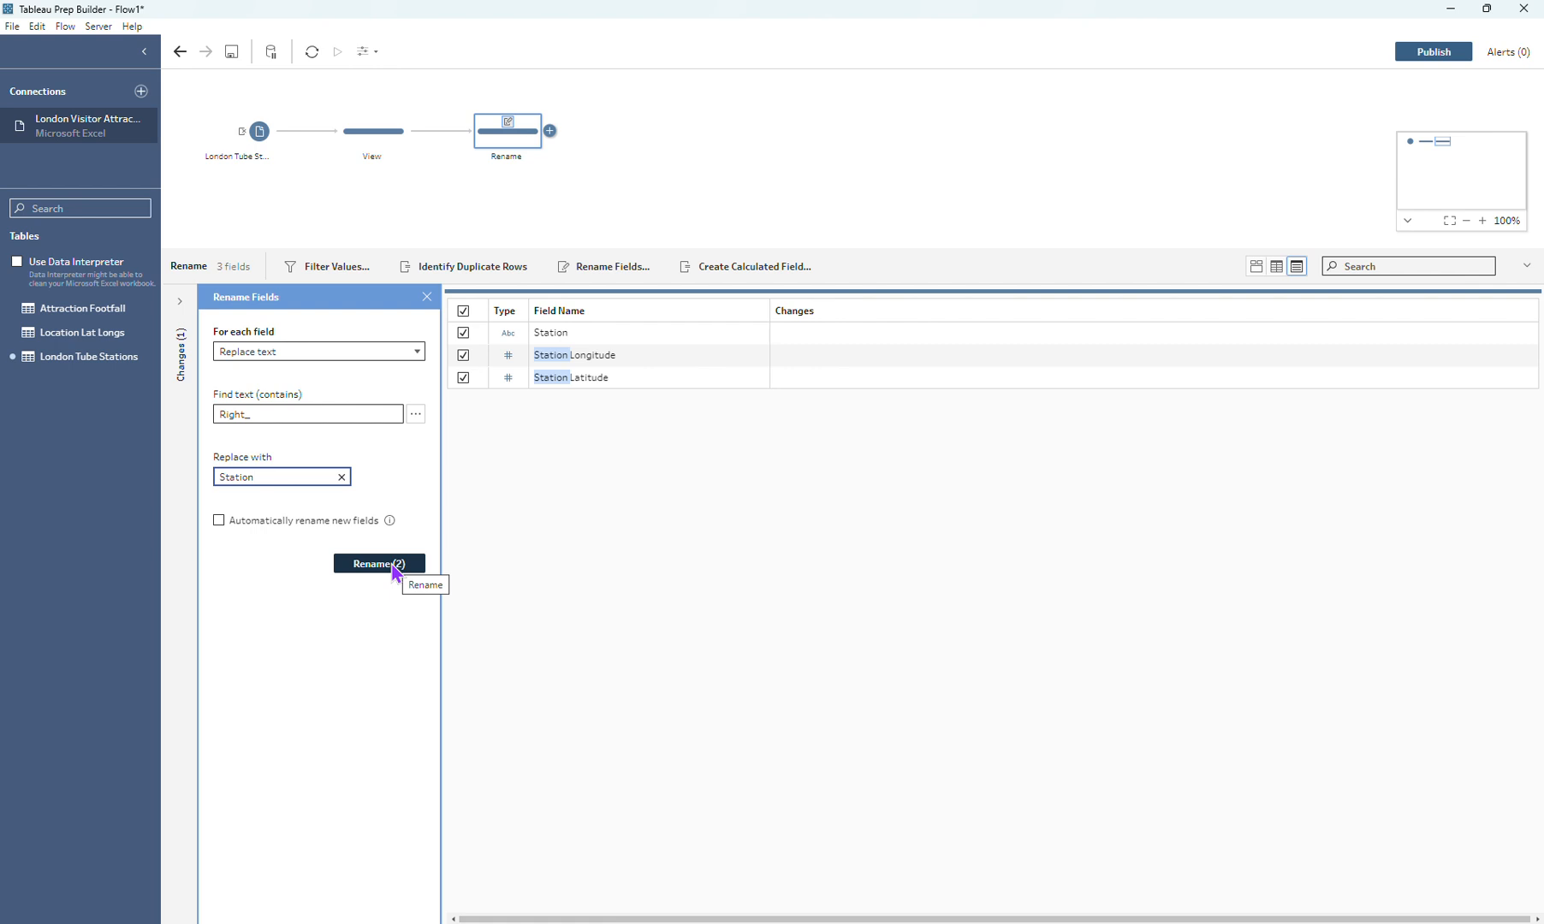
pyautogui.click(392, 564)
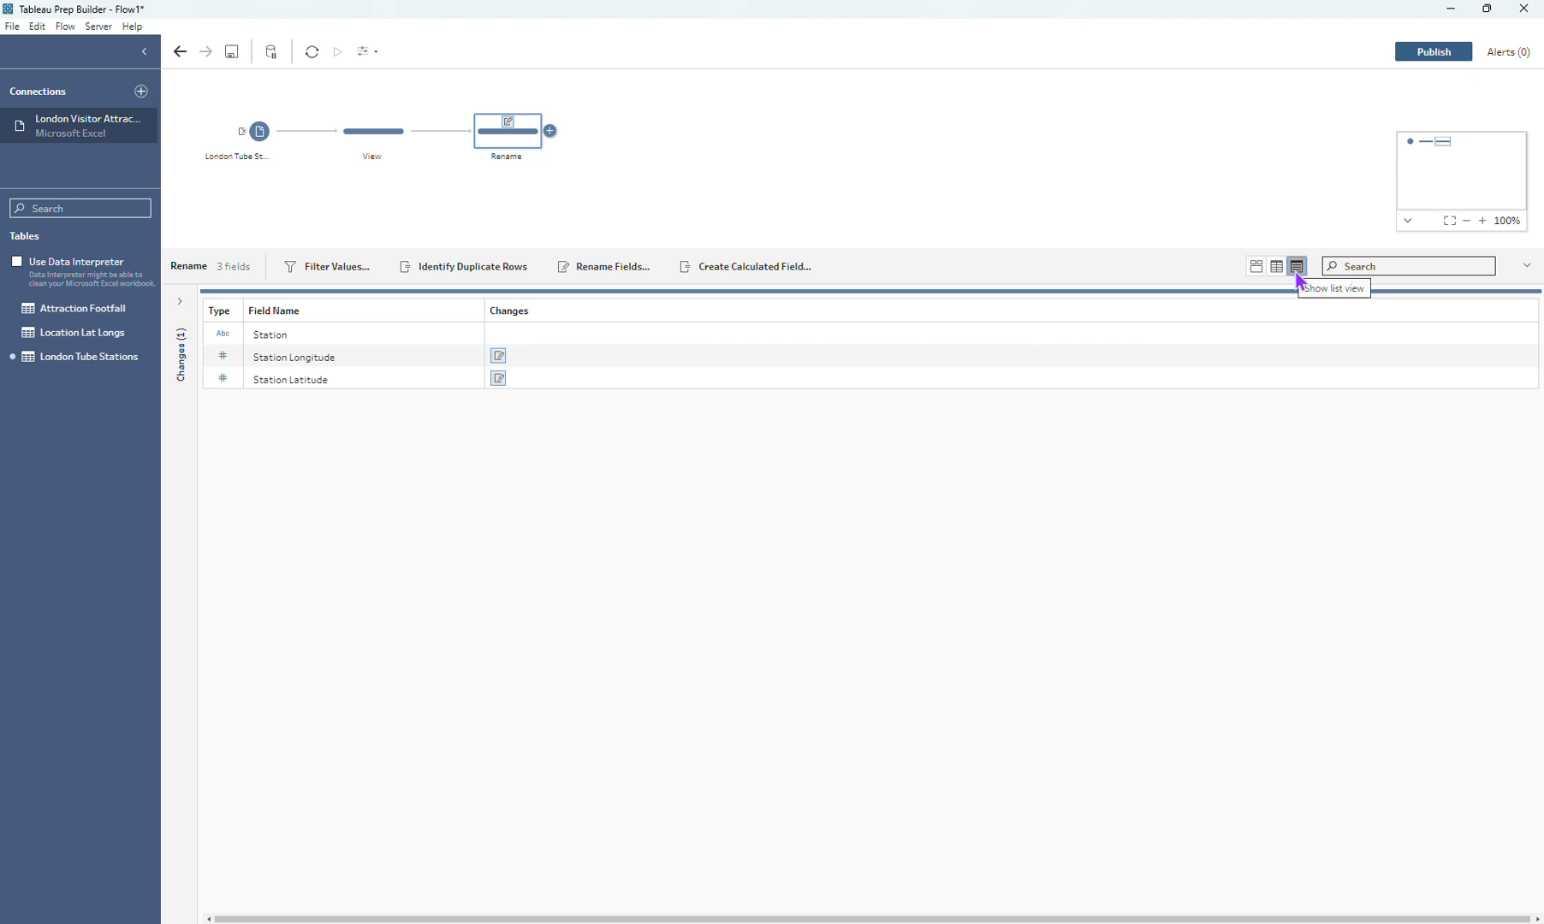
pyautogui.click(1255, 267)
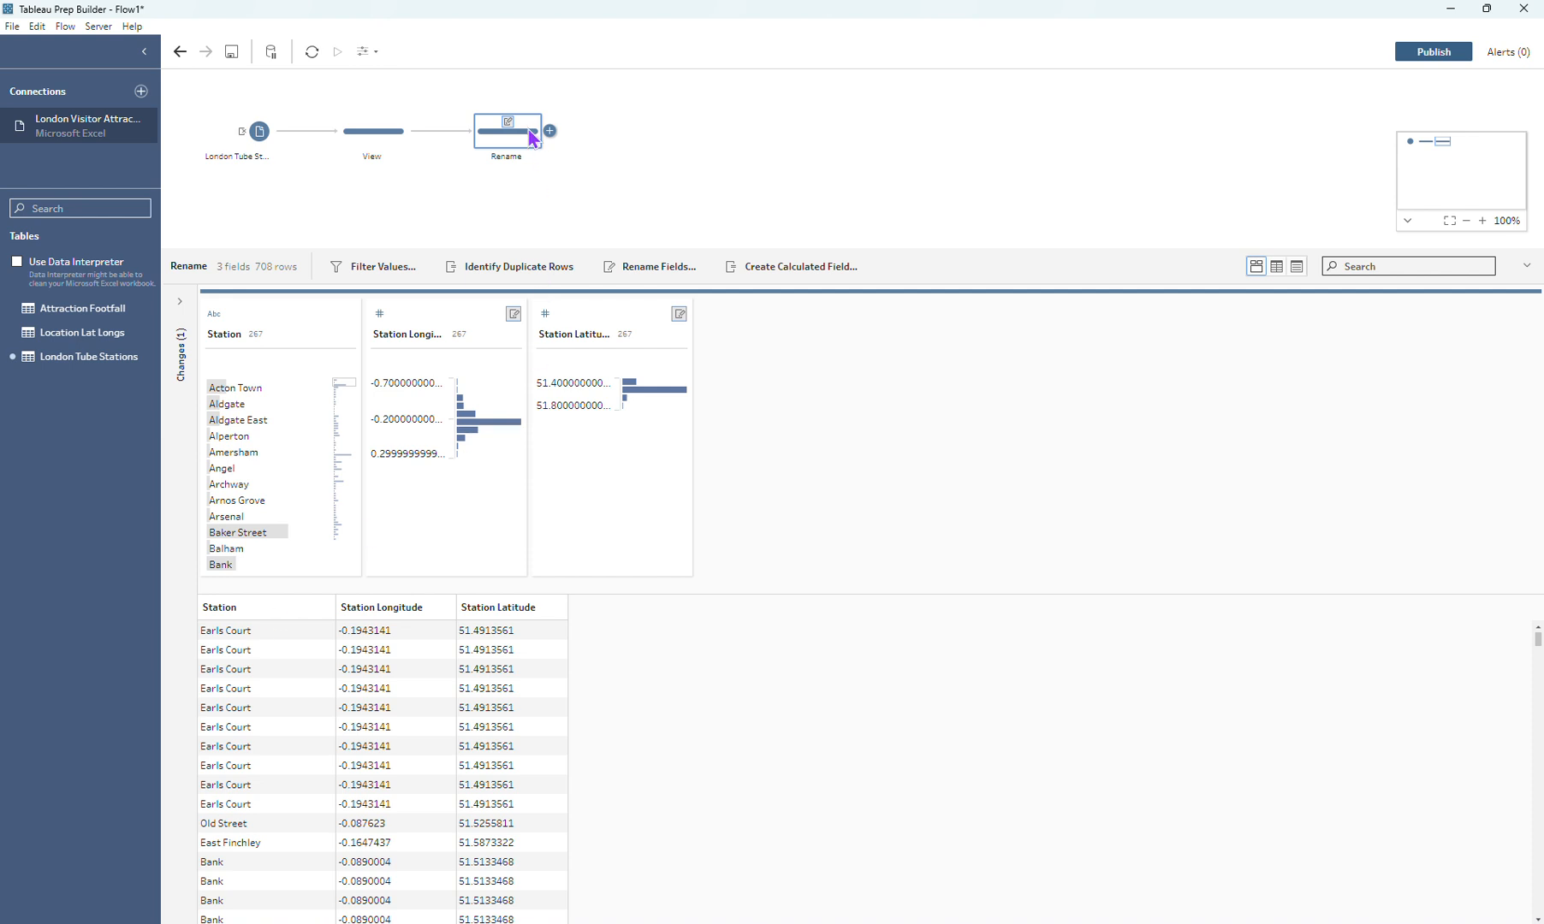
# Step: Add a clean step after the Rename step and name it Deduplication
pyautogui.click(551, 131)
pyautogui.click(586, 163)
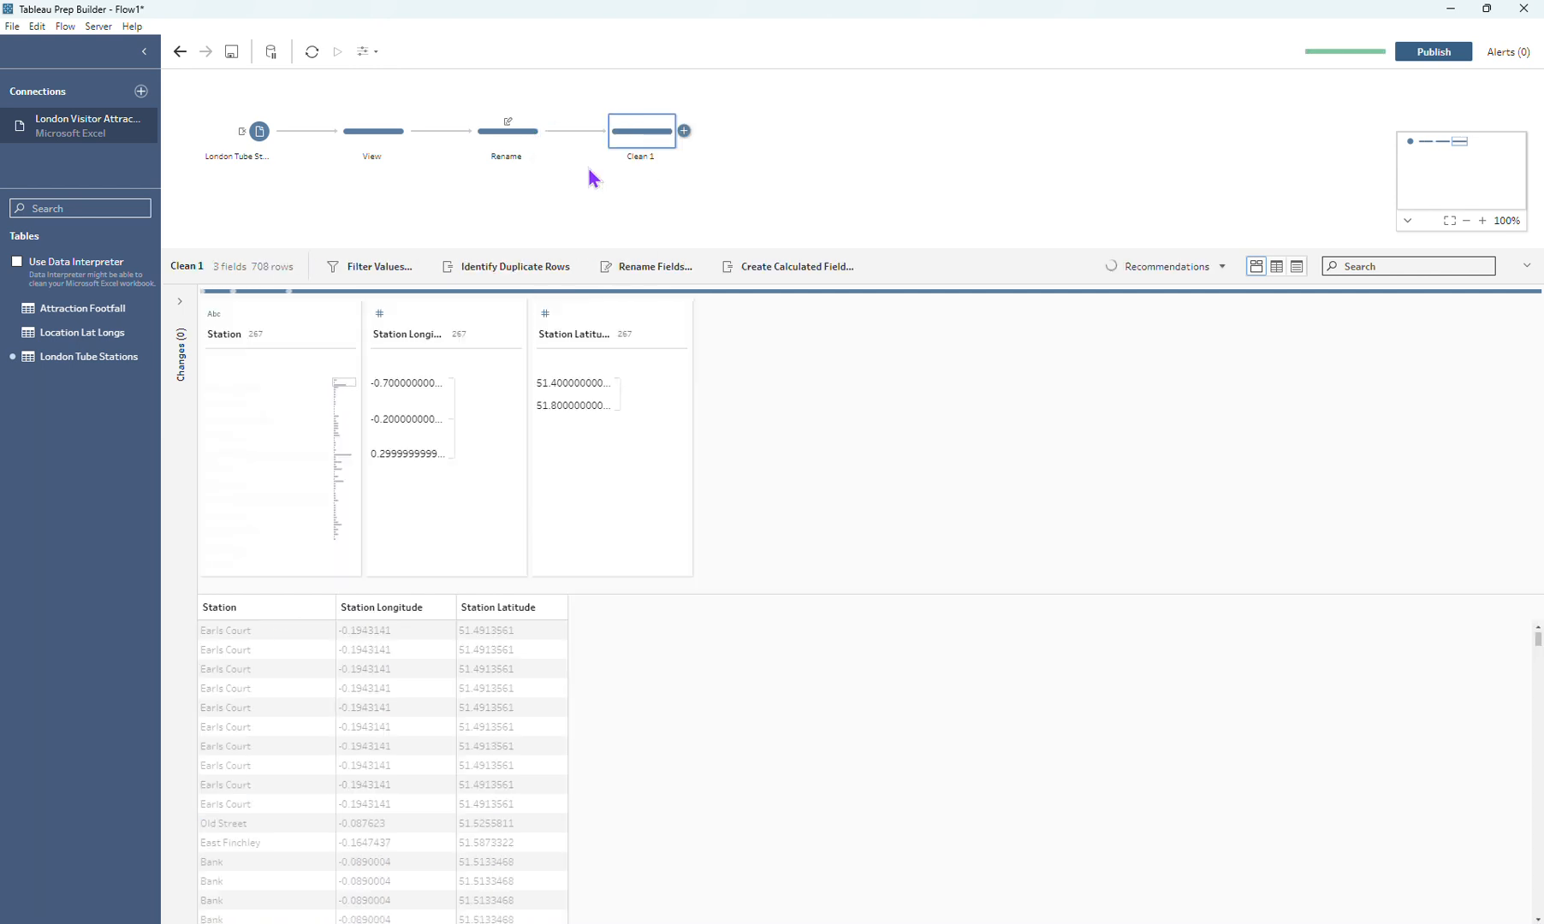
pyautogui.doubleClick(646, 156)
pyautogui.write('Dec')
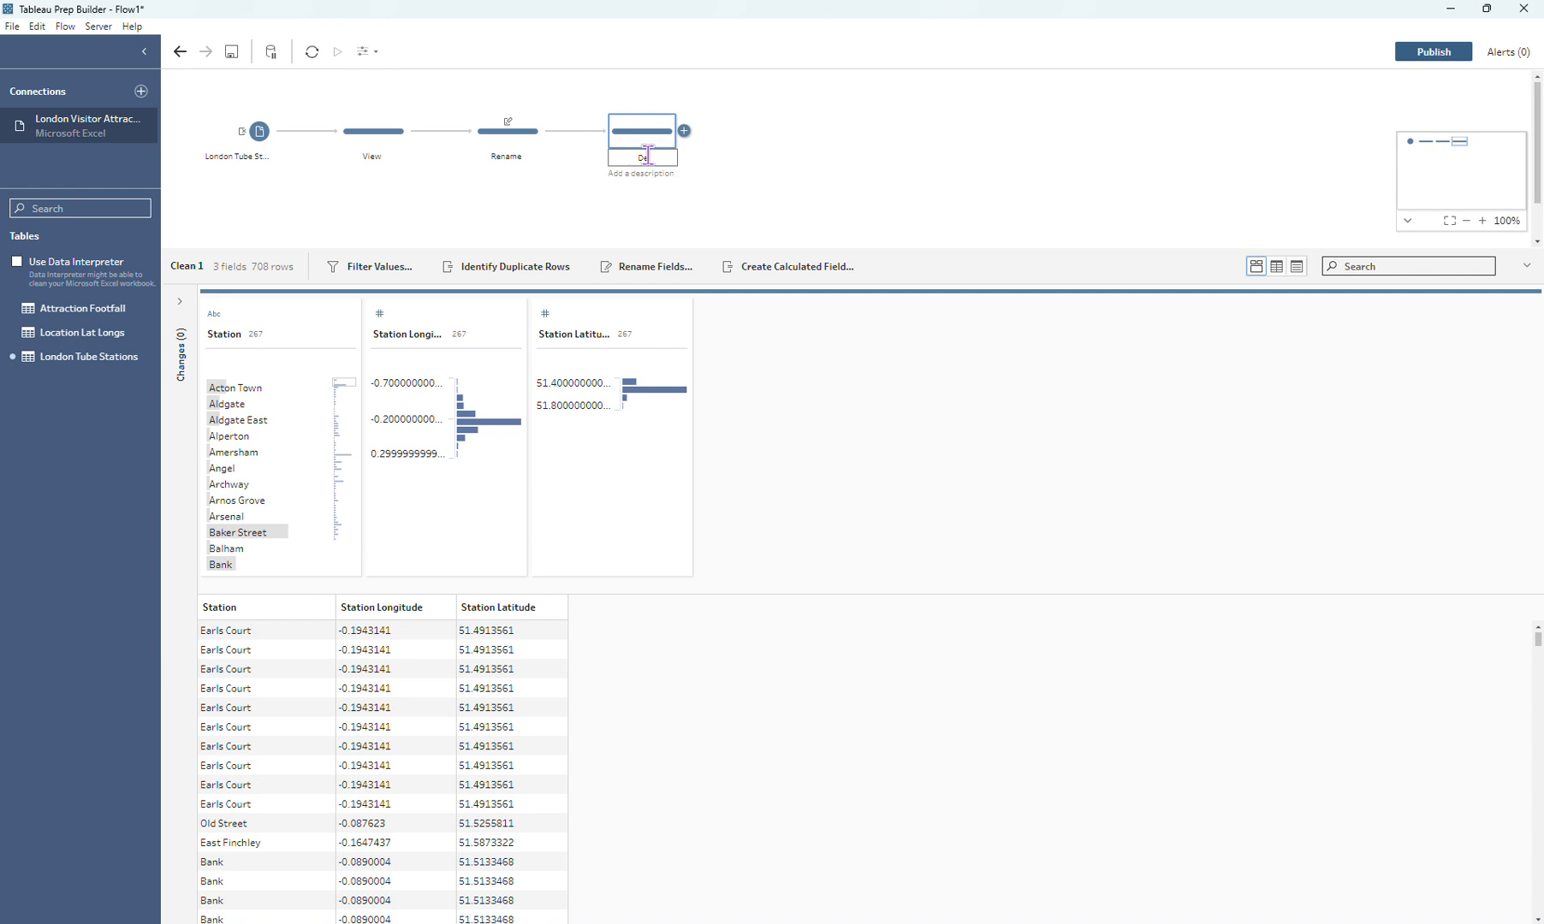
pyautogui.write('uplication')
pyautogui.press('Return')
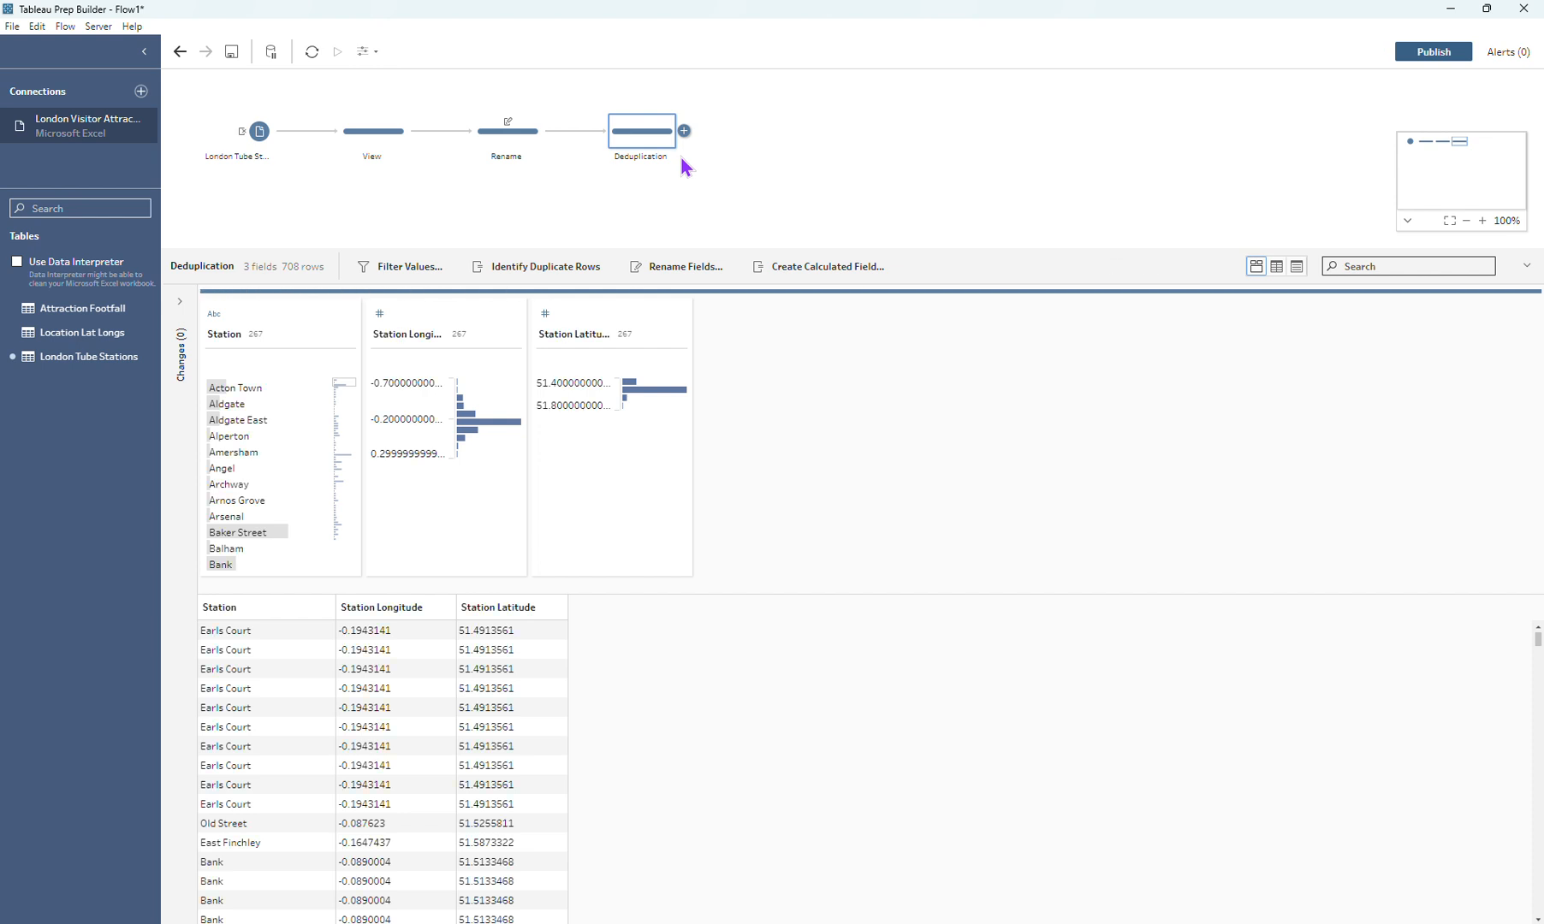
# Step: Identify duplicate rows in the Deduplication step, review the calculation, and keep only the Unique rows
pyautogui.click(573, 280)
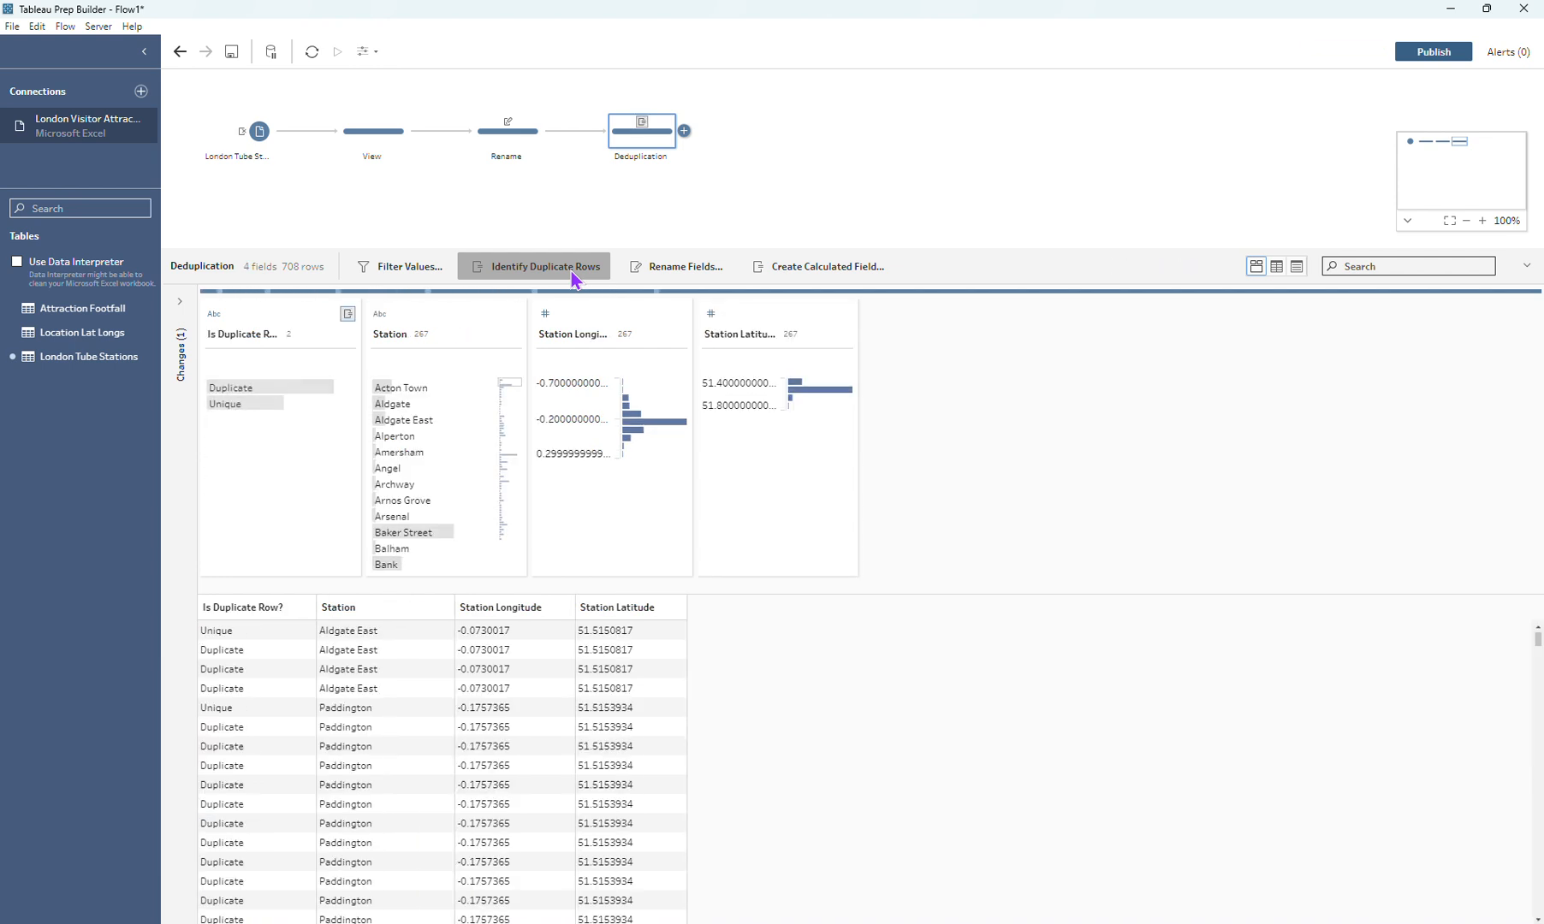
pyautogui.click(180, 300)
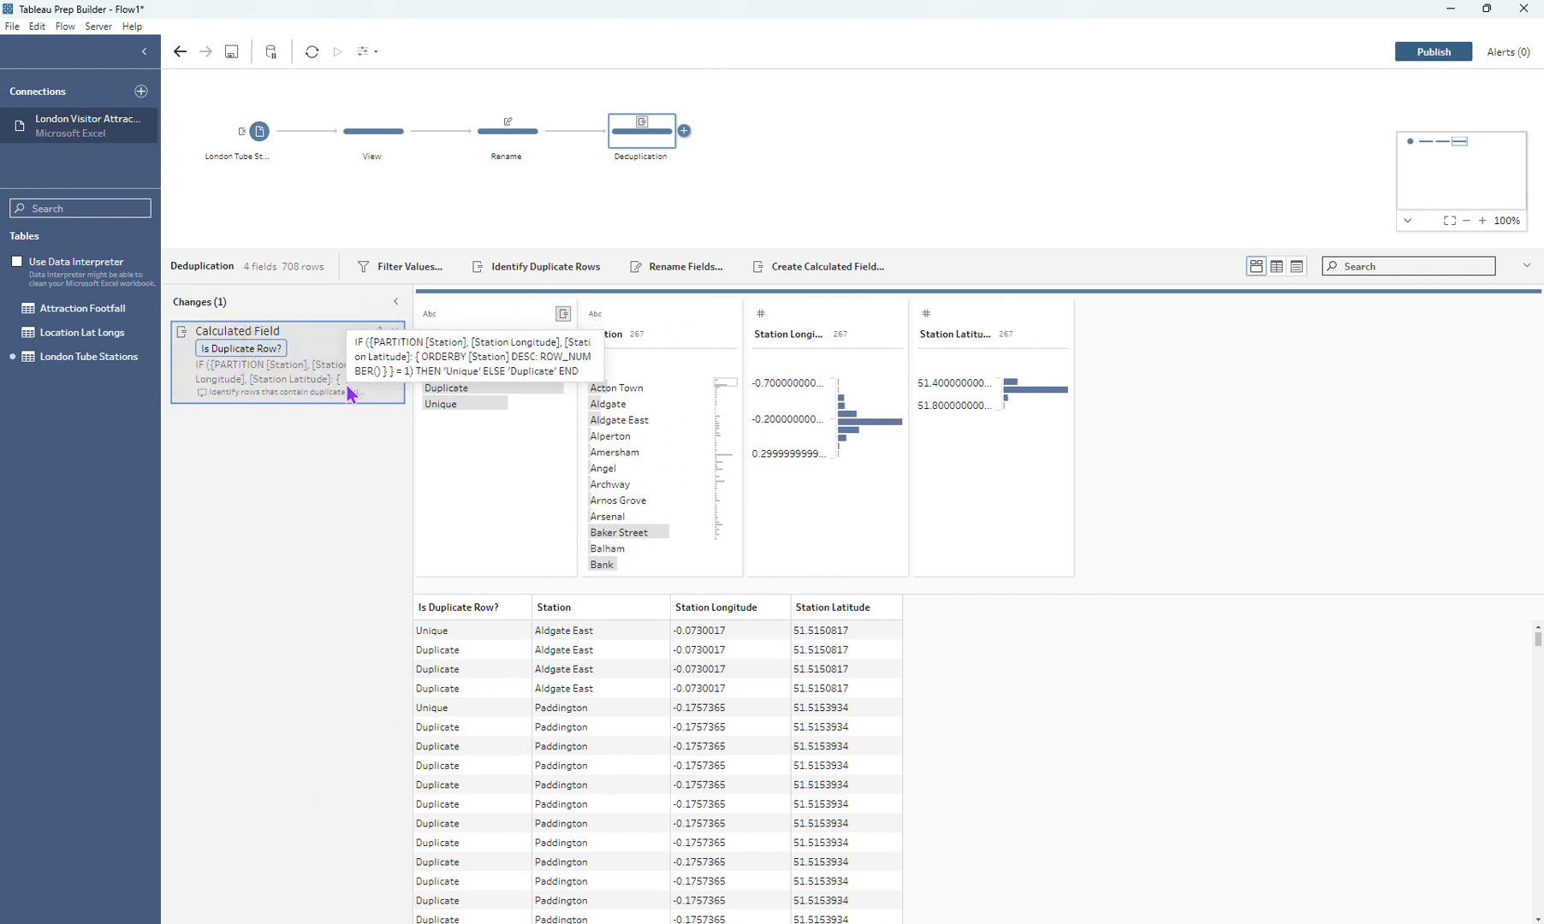
pyautogui.click(475, 407)
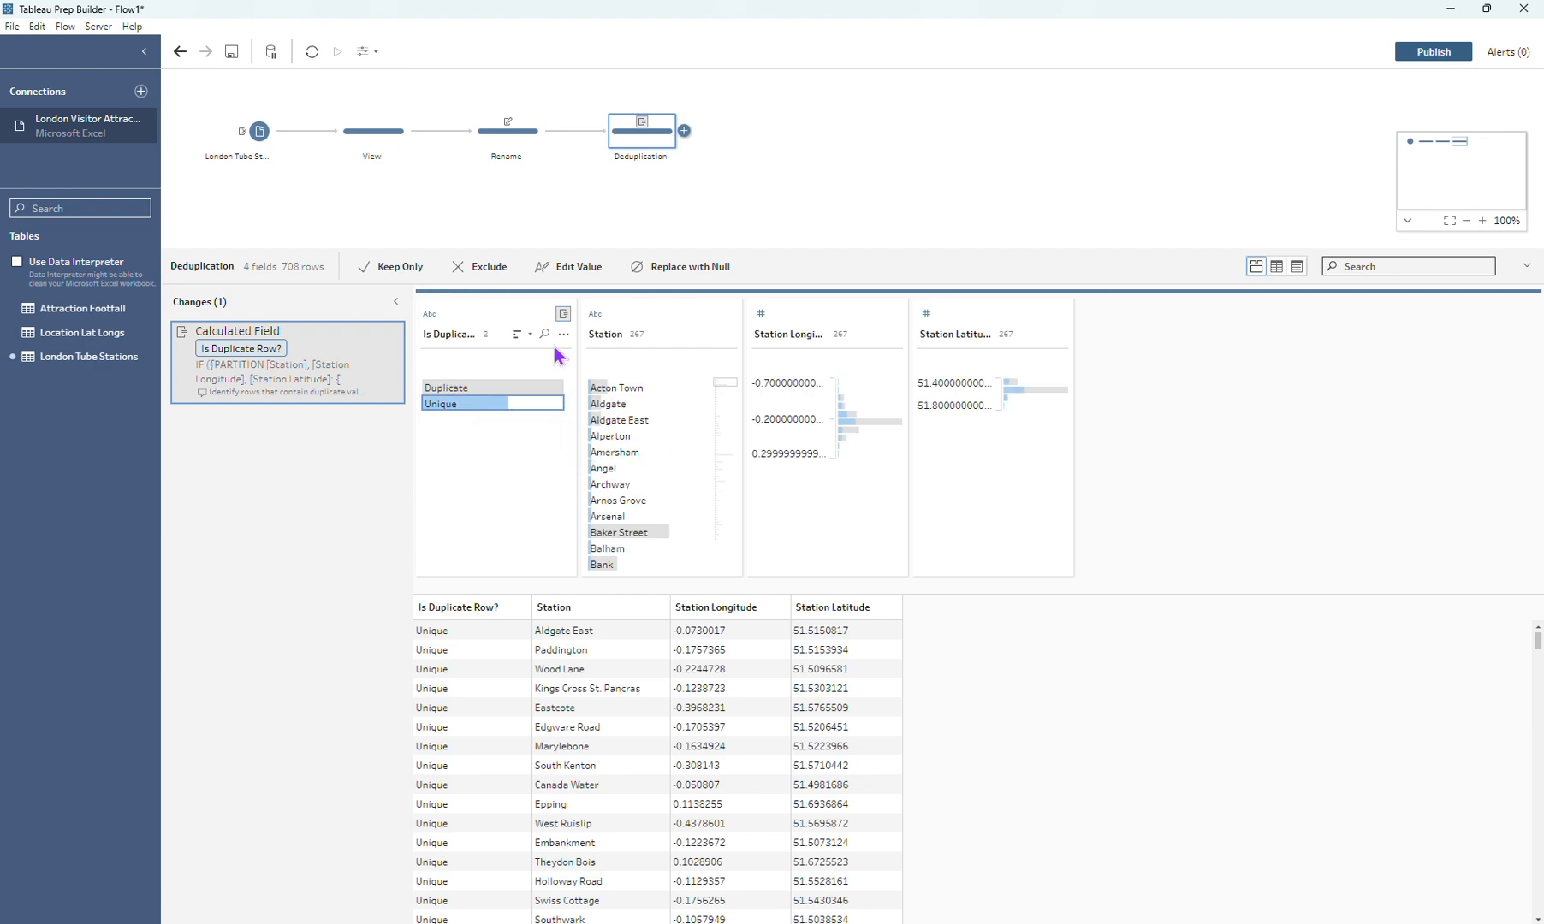
pyautogui.click(386, 266)
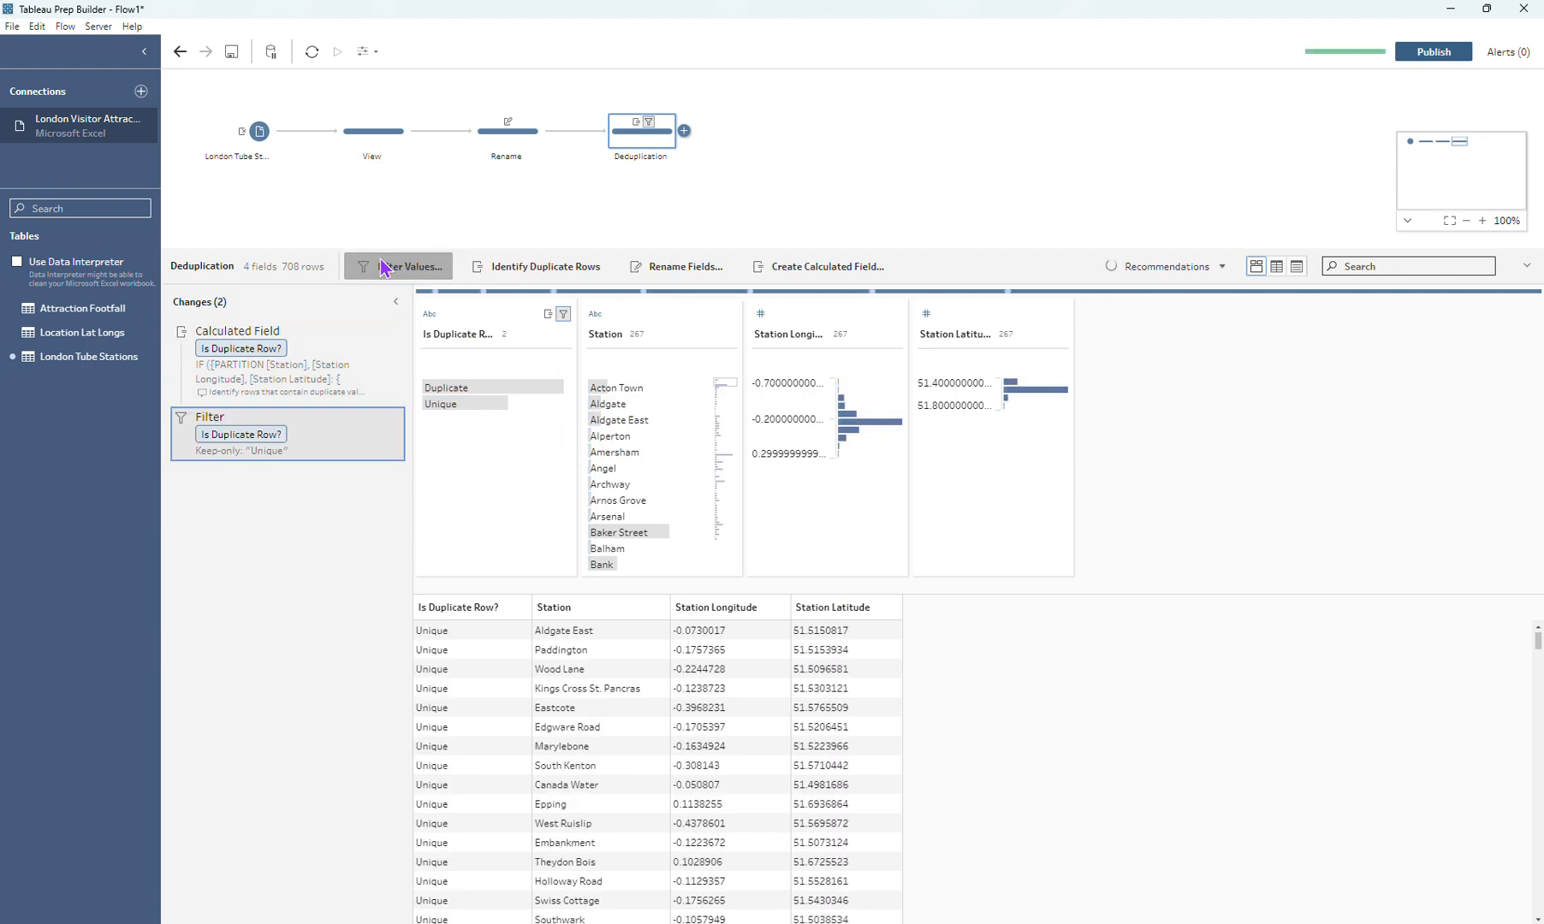
pyautogui.moveTo(663, 388)
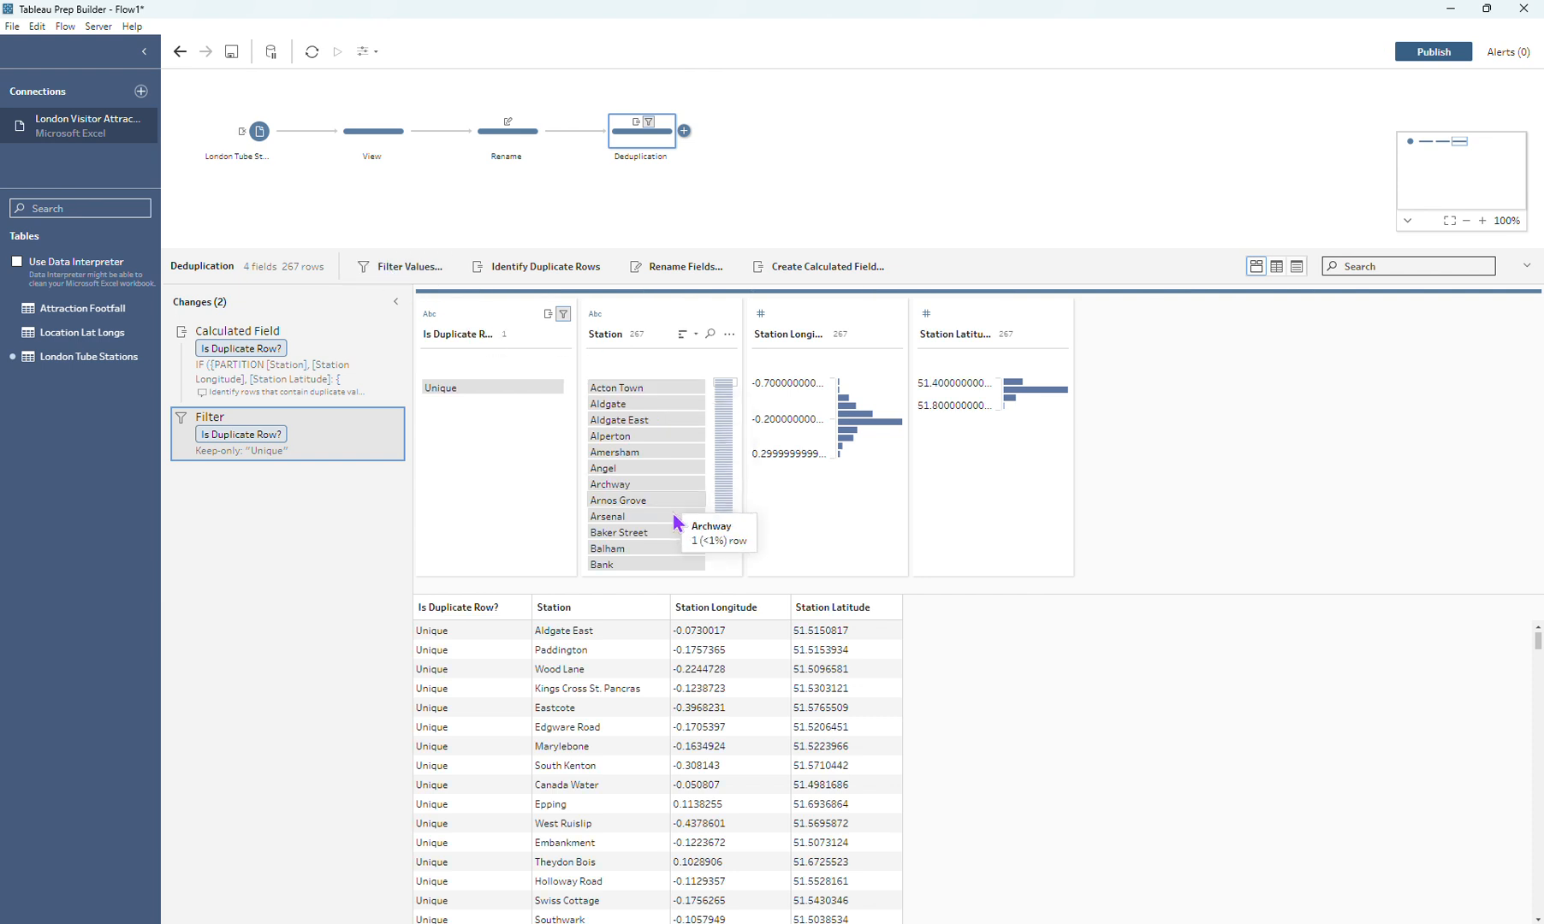
# Step: Remove the Is Duplicate Row? field from the Deduplication step
pyautogui.click(502, 334)
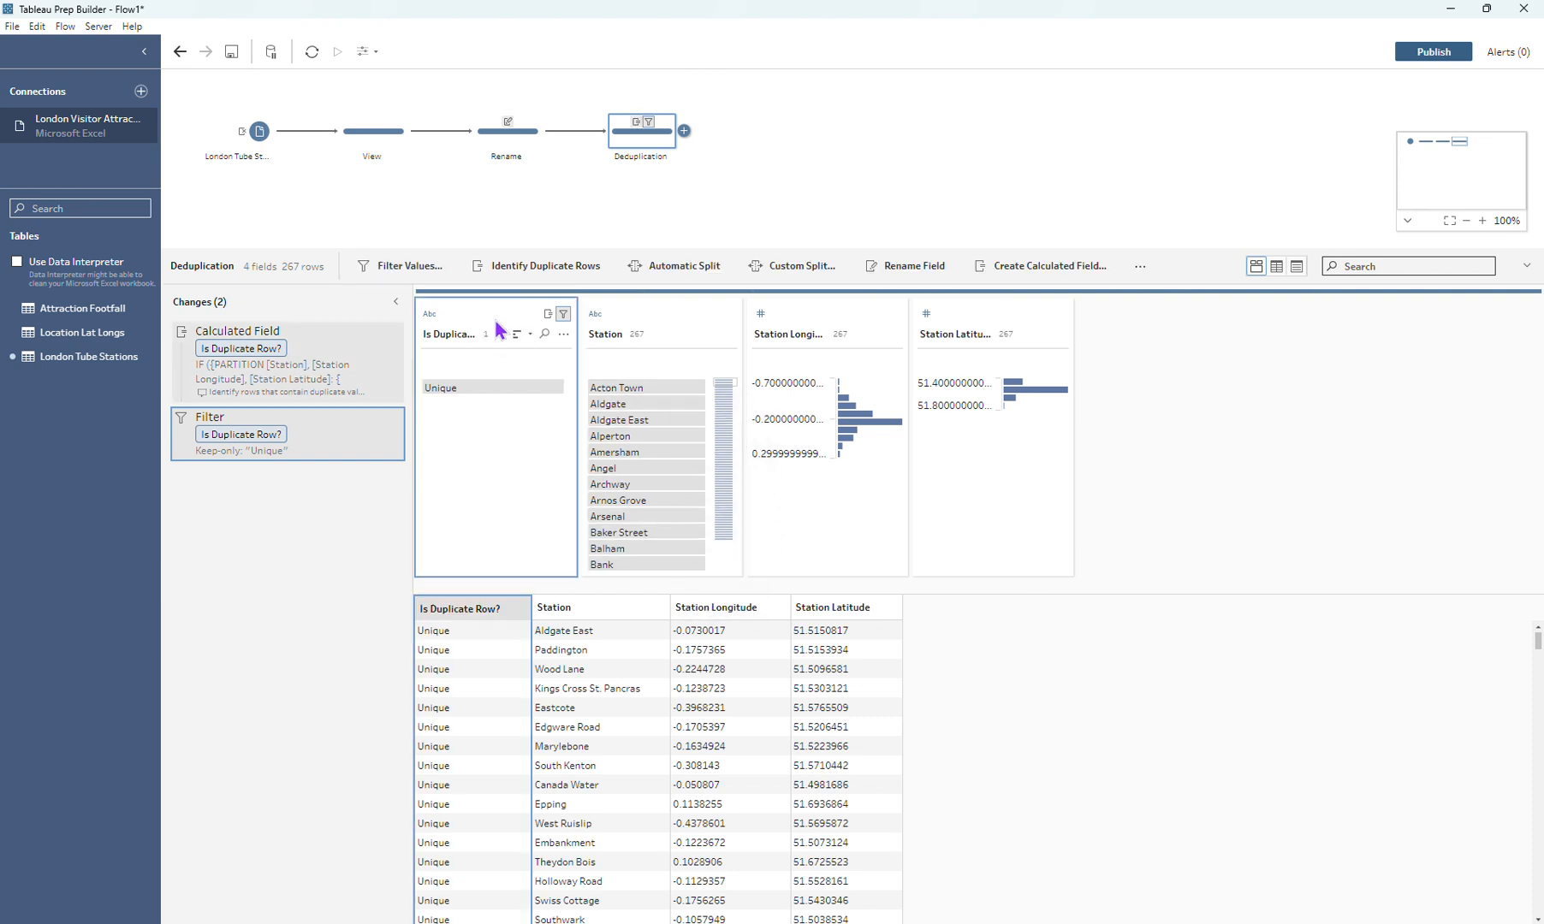
pyautogui.click(562, 336)
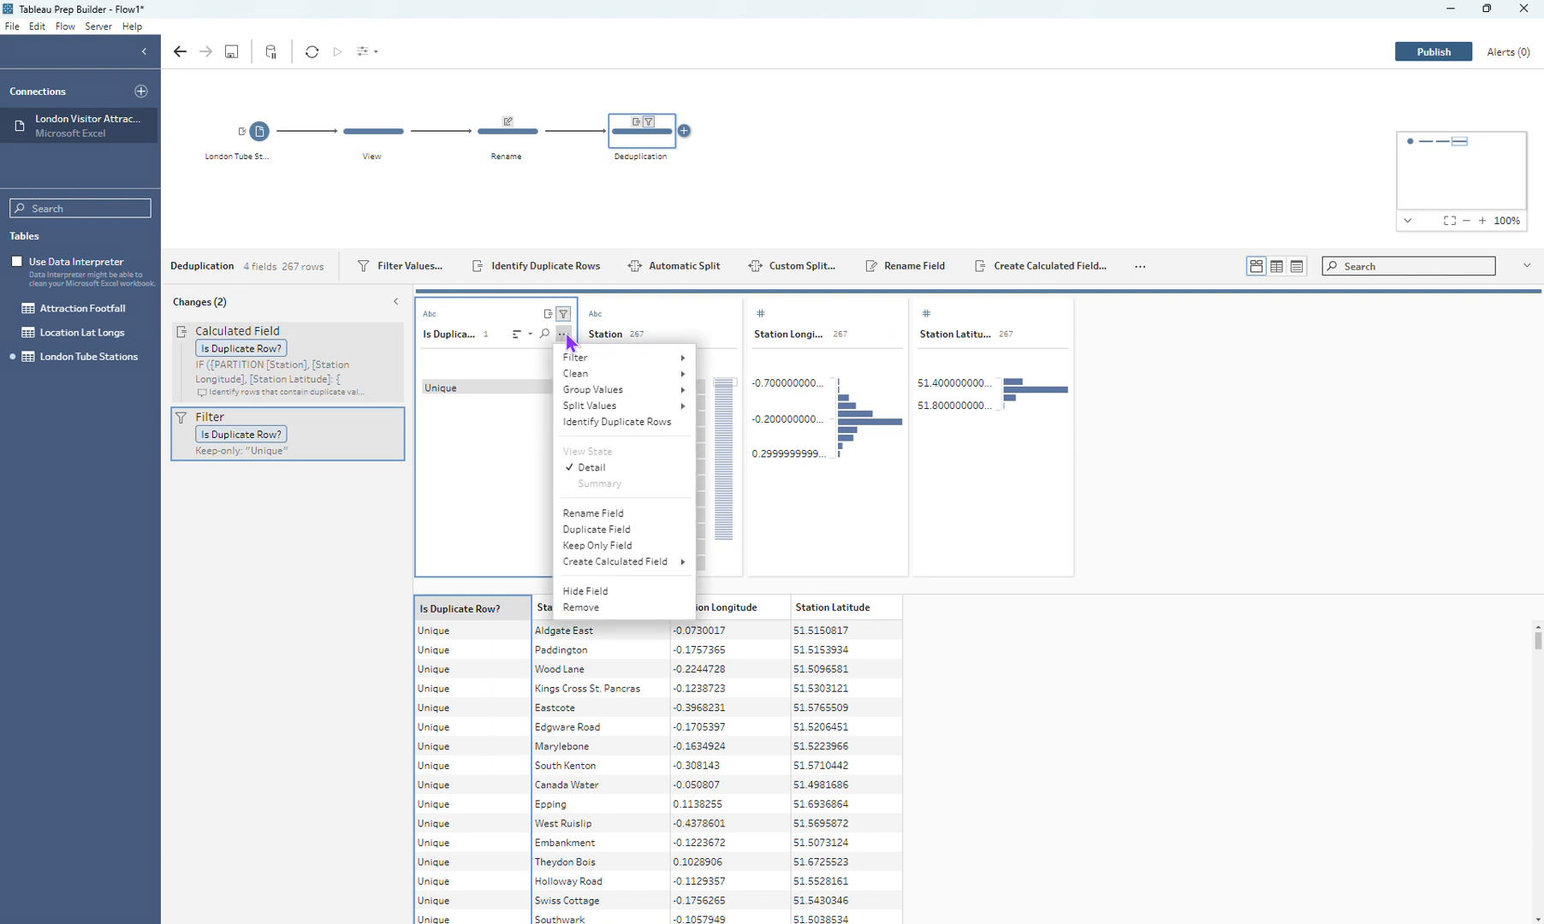
pyautogui.click(597, 609)
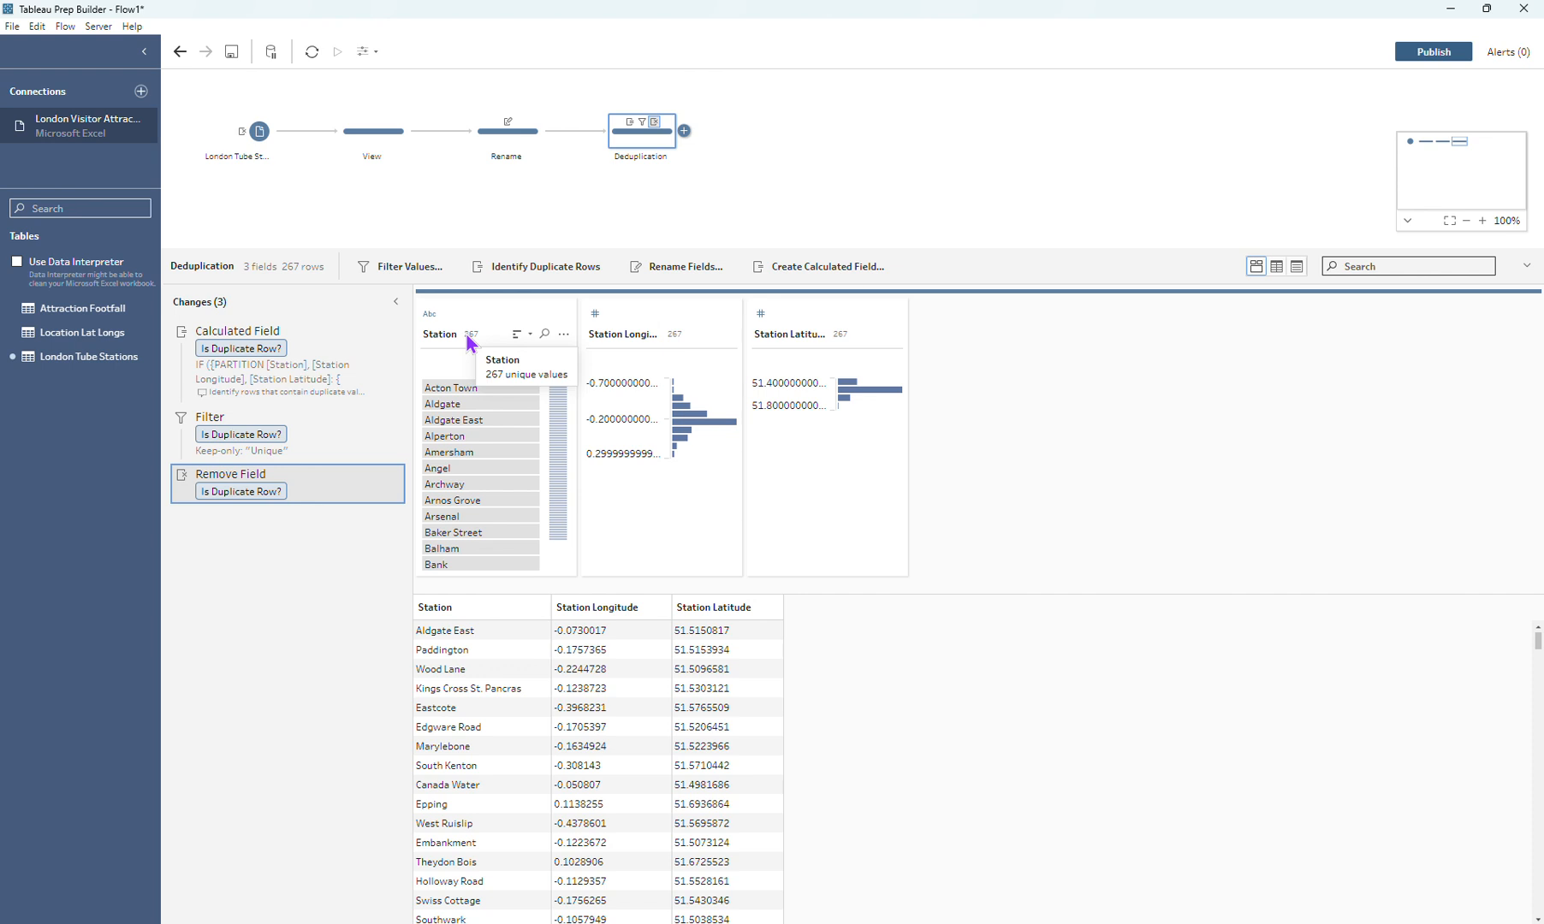
# Step: Add an output after the Deduplication step and set its file type to Microsoft Excel (.xlsx)
pyautogui.click(684, 131)
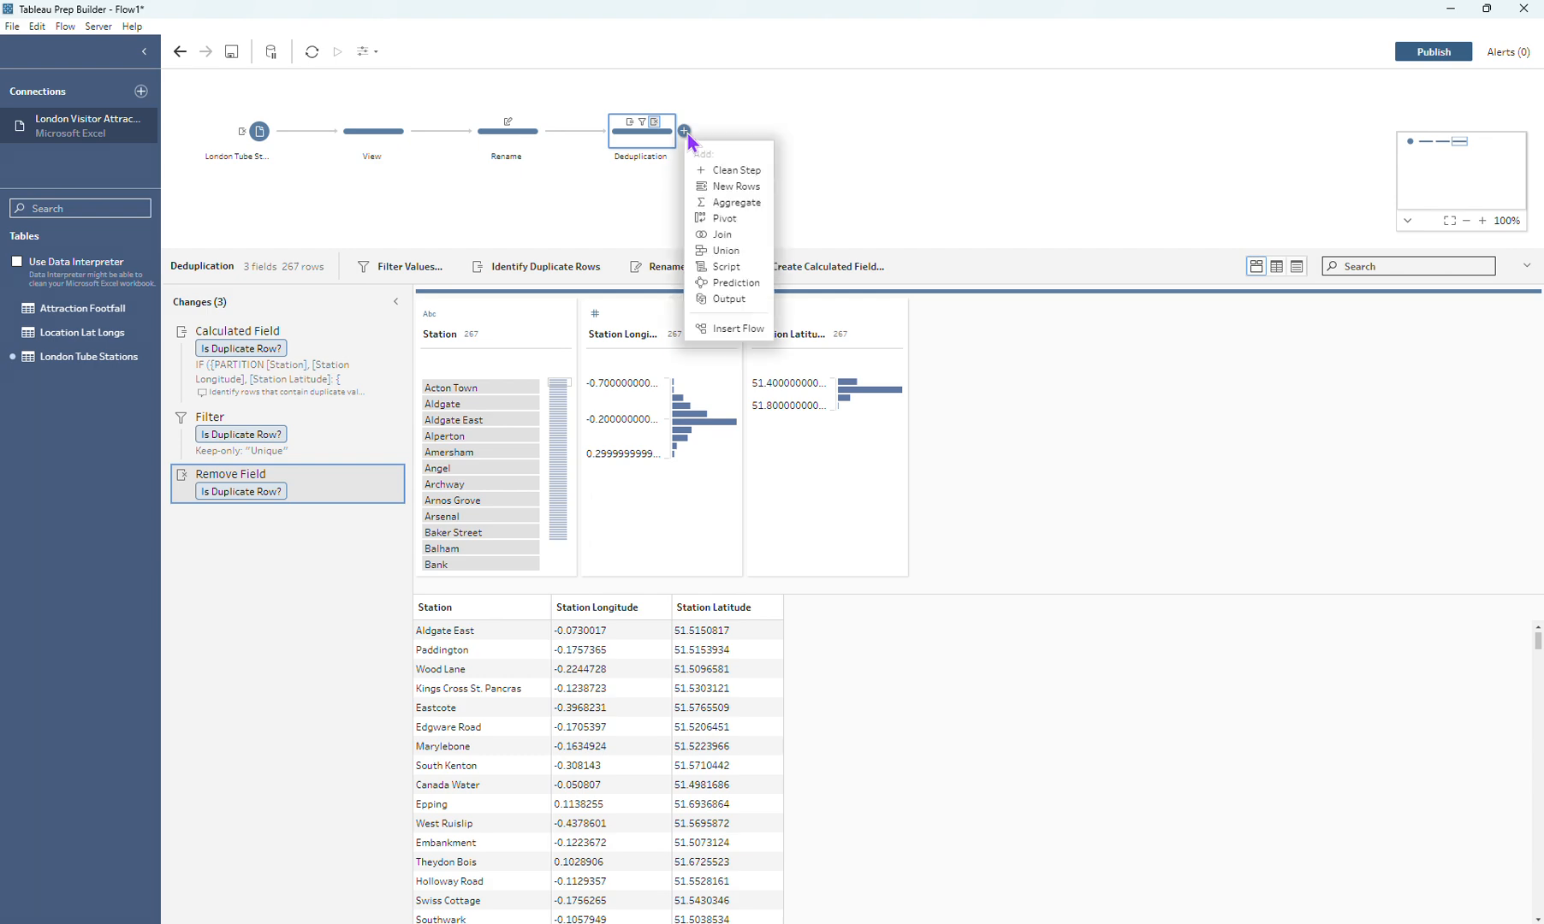
pyautogui.click(728, 299)
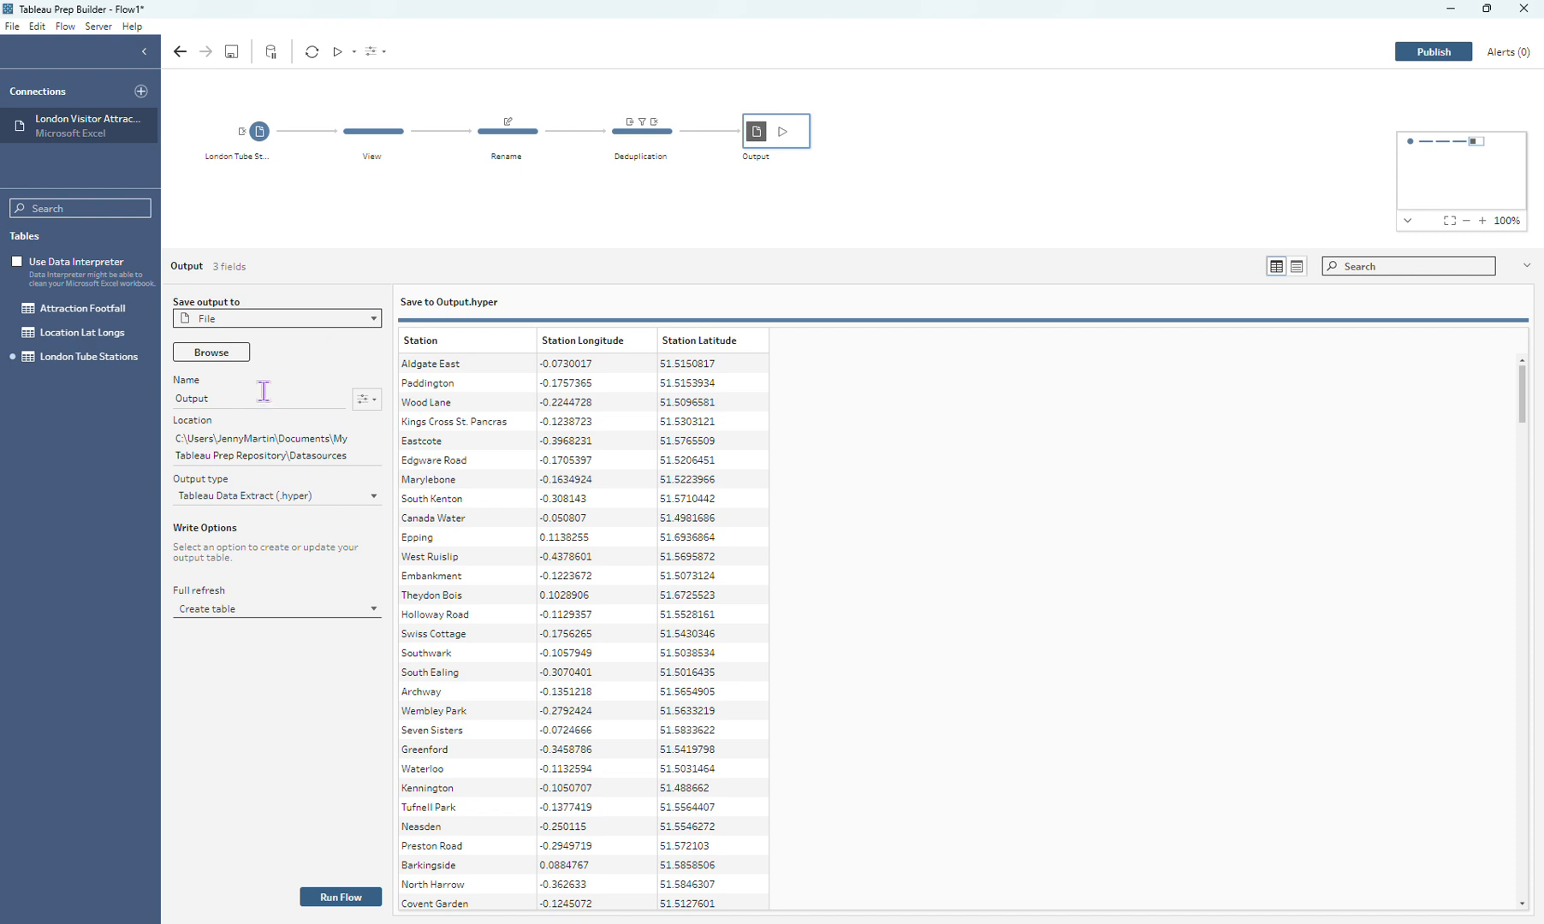
pyautogui.click(304, 496)
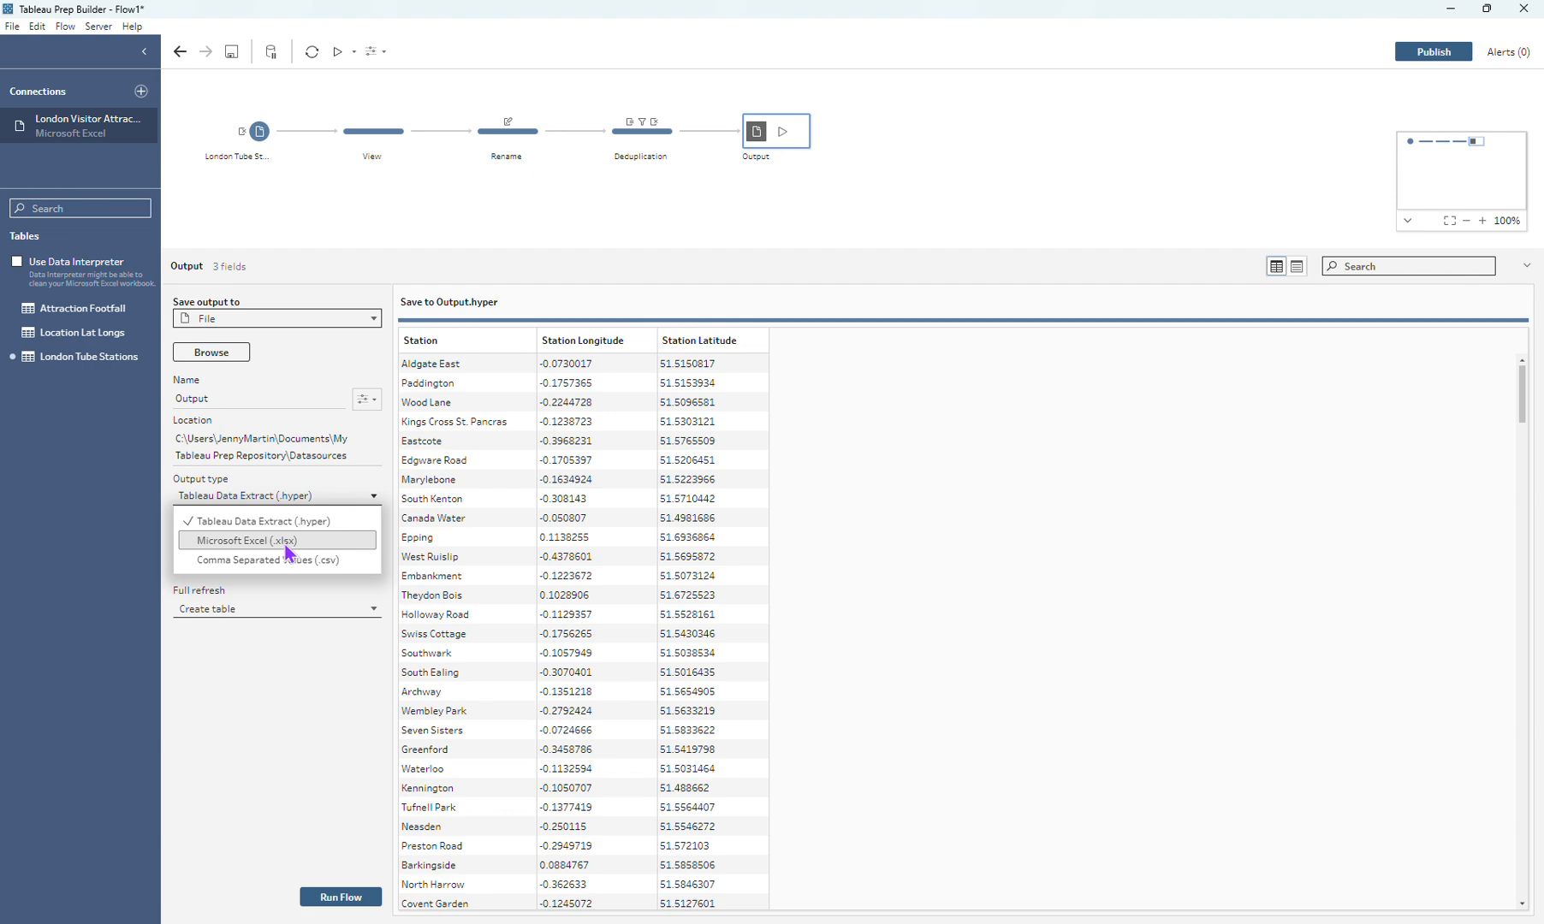
pyautogui.click(291, 541)
# Step: Create a new worksheet named "Tube Statuons" as the target of the Excel output
pyautogui.click(233, 548)
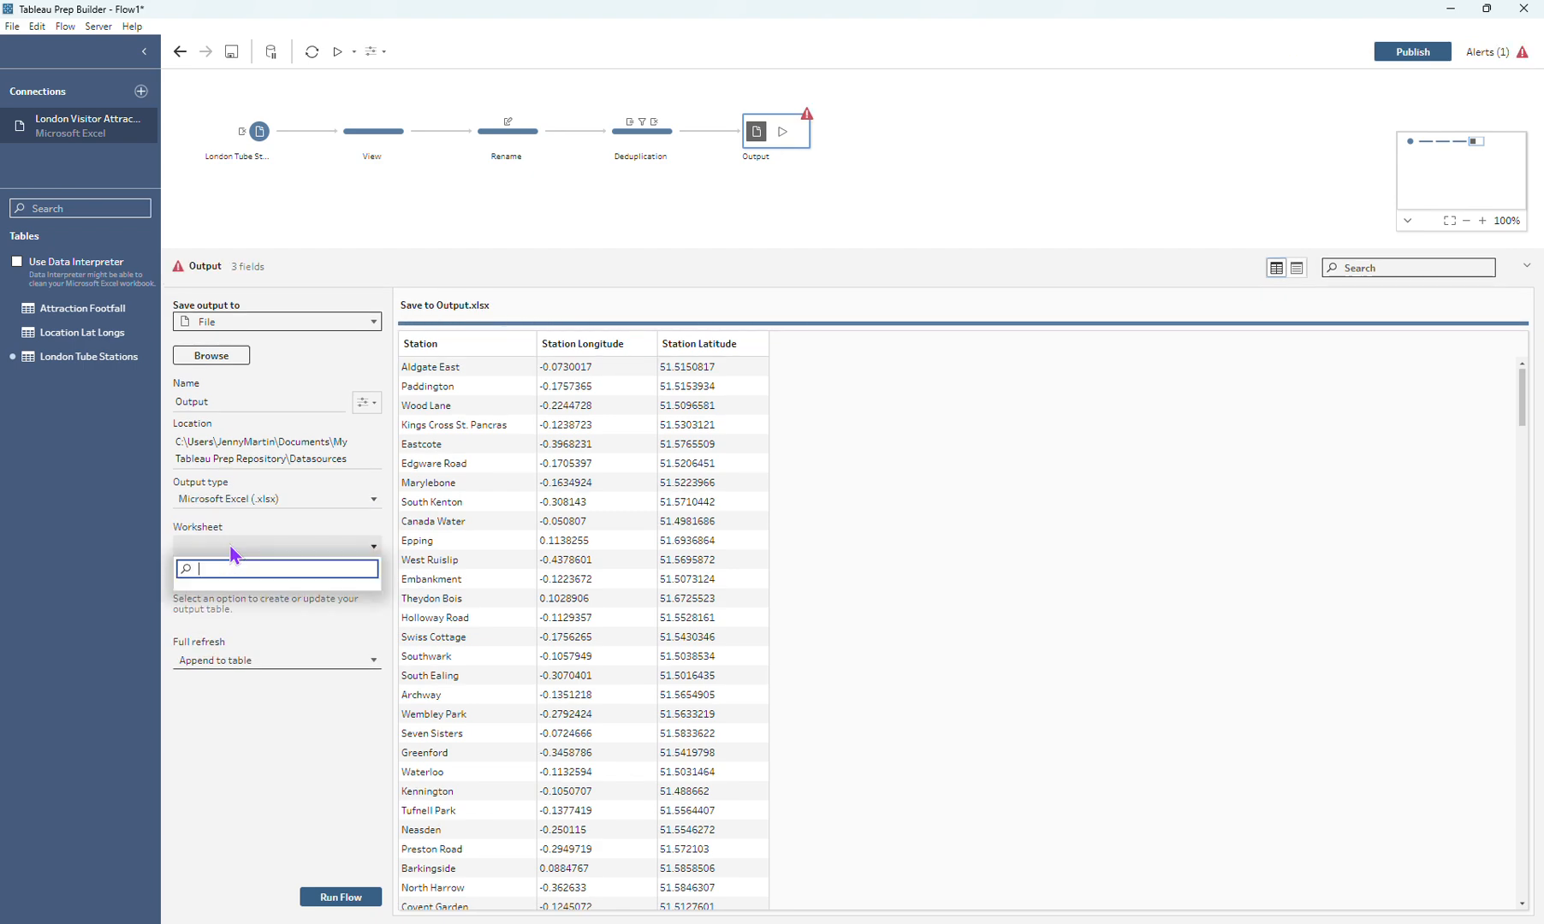
pyautogui.write('Tube Stat')
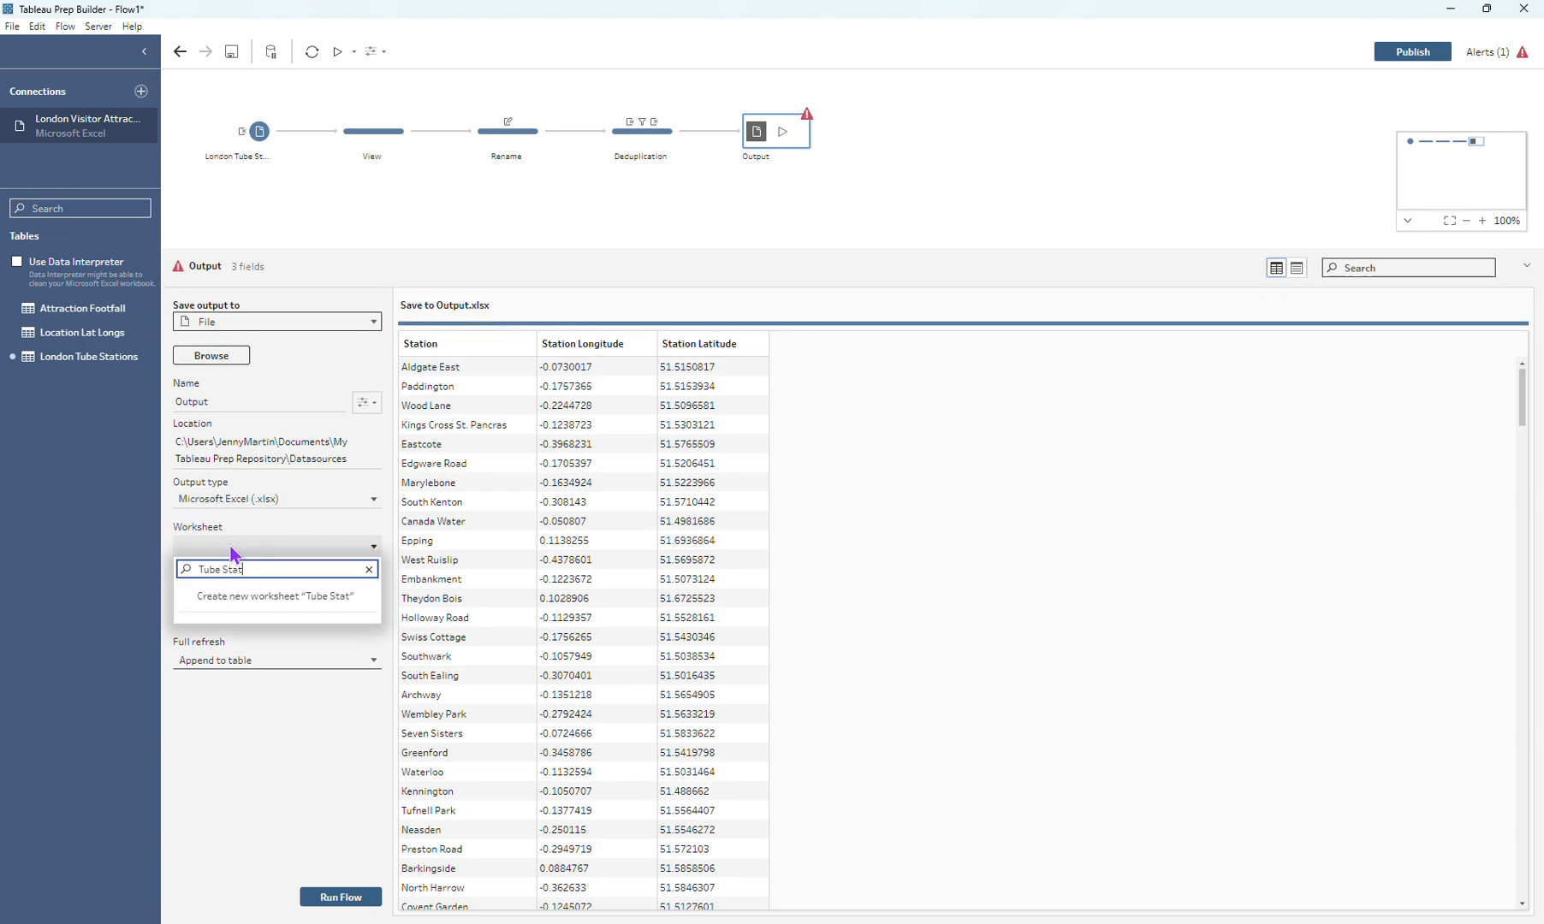
pyautogui.write('uons')
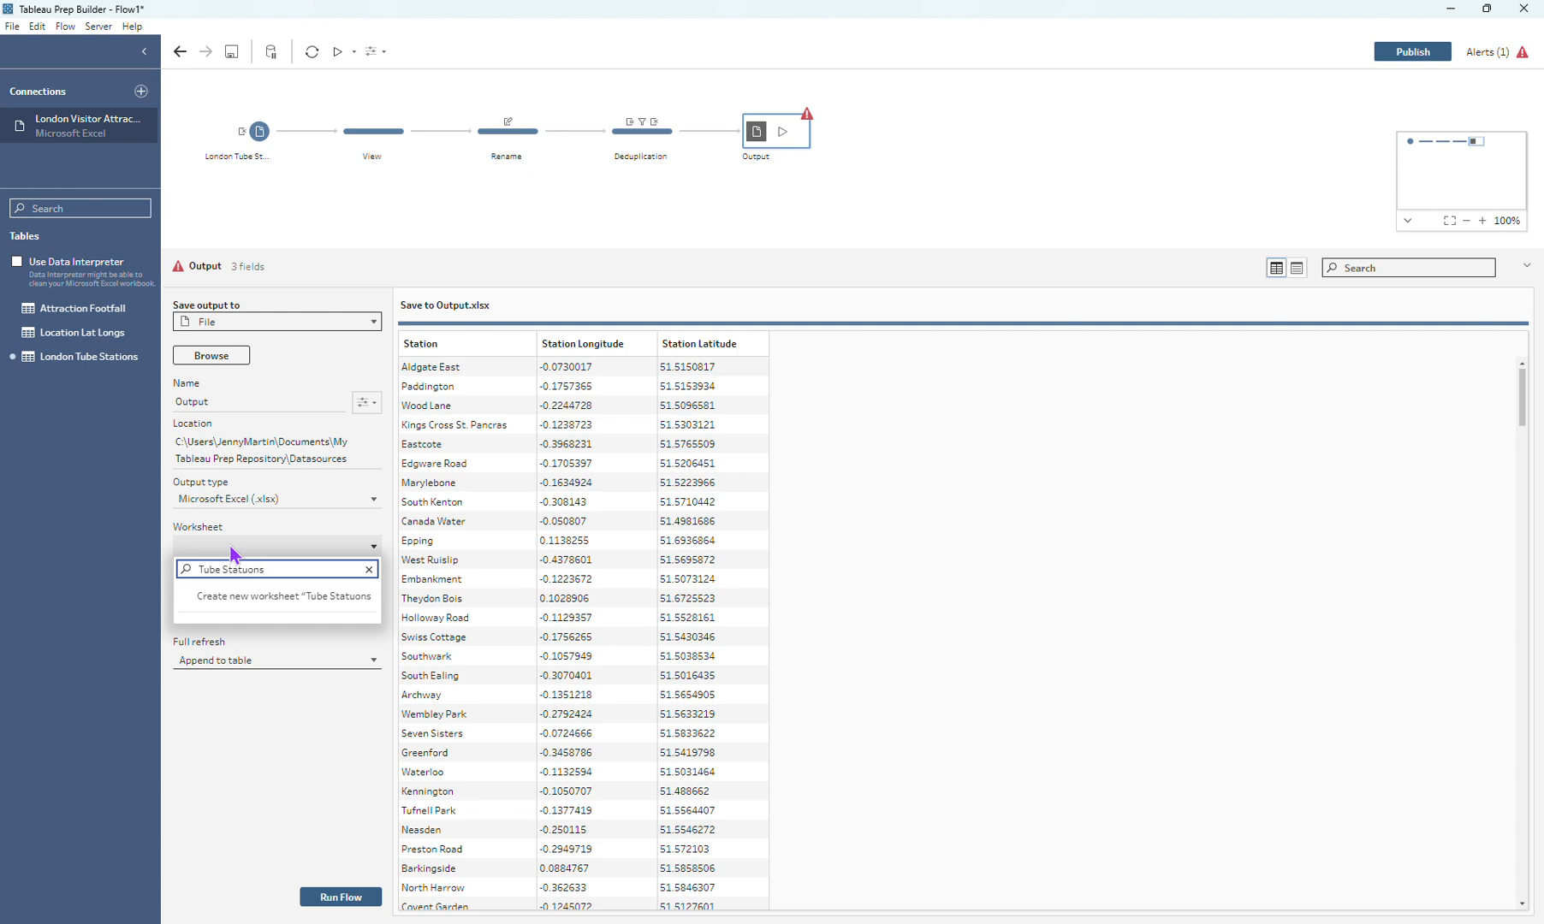
pyautogui.click(253, 599)
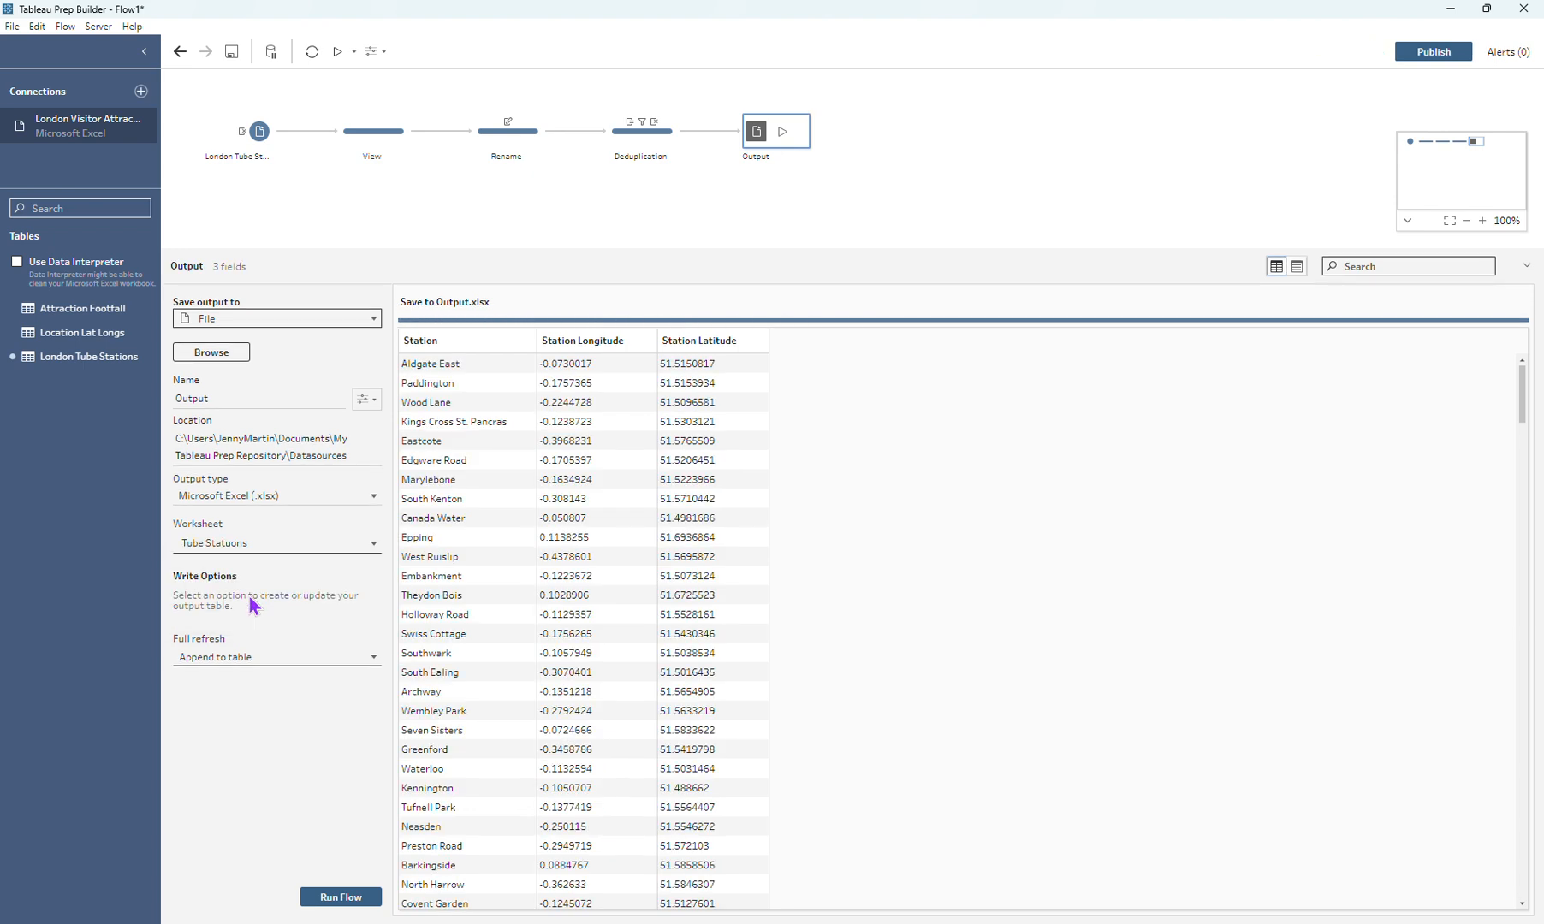
# Step: Add the Attraction Footfall table as a separate input in the flow and switch its header option to Set header
pyautogui.moveTo(345, 243); pyautogui.dragTo(336, 287)
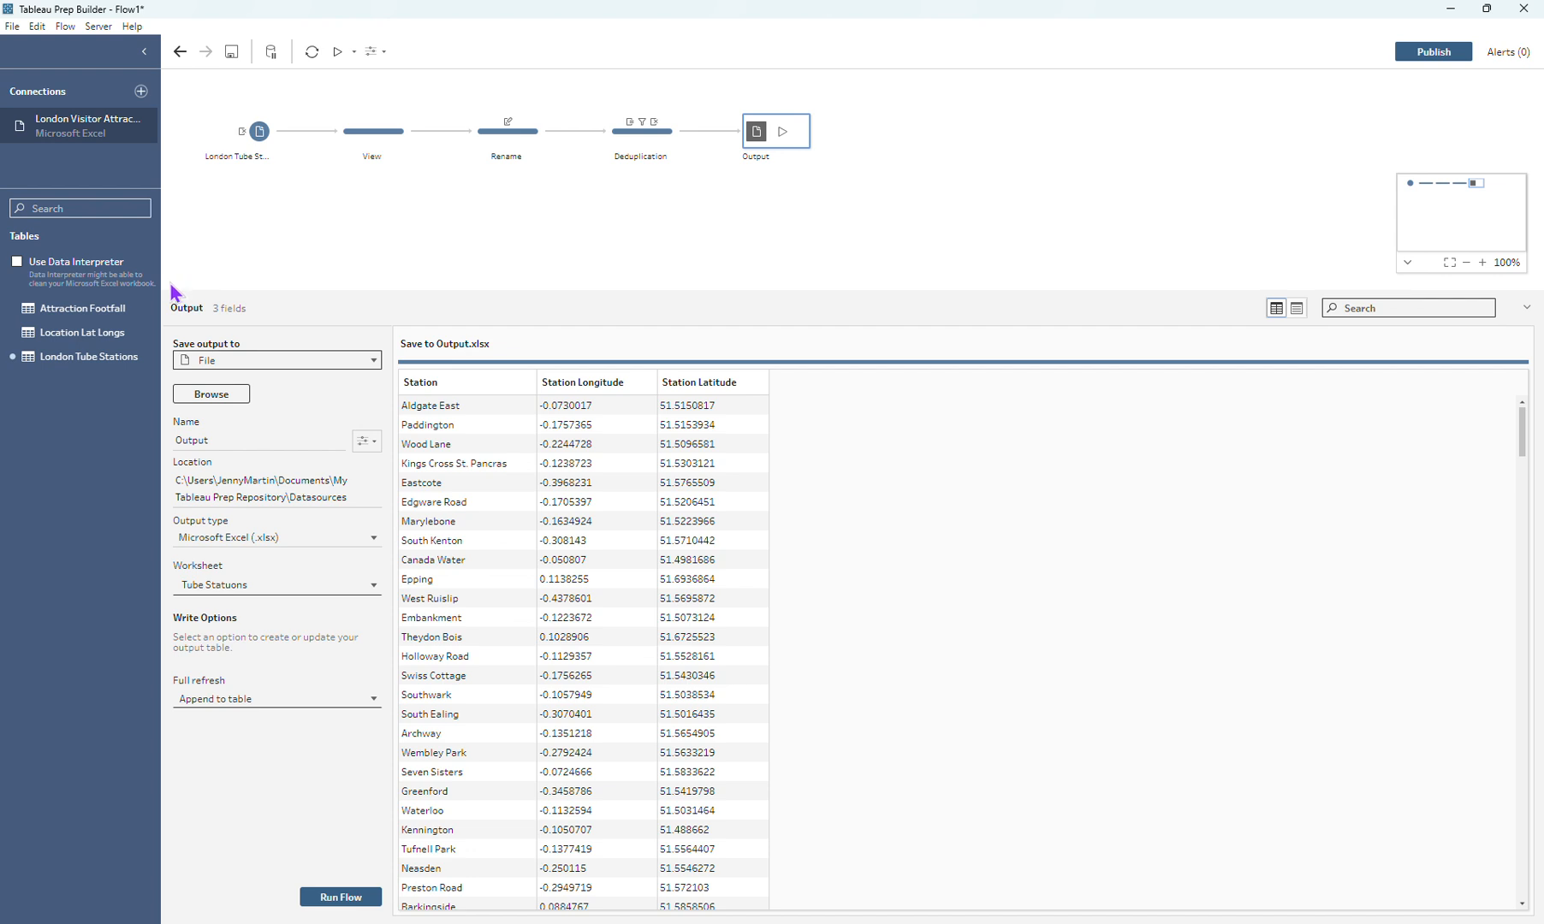
pyautogui.moveTo(90, 311); pyautogui.dragTo(240, 213)
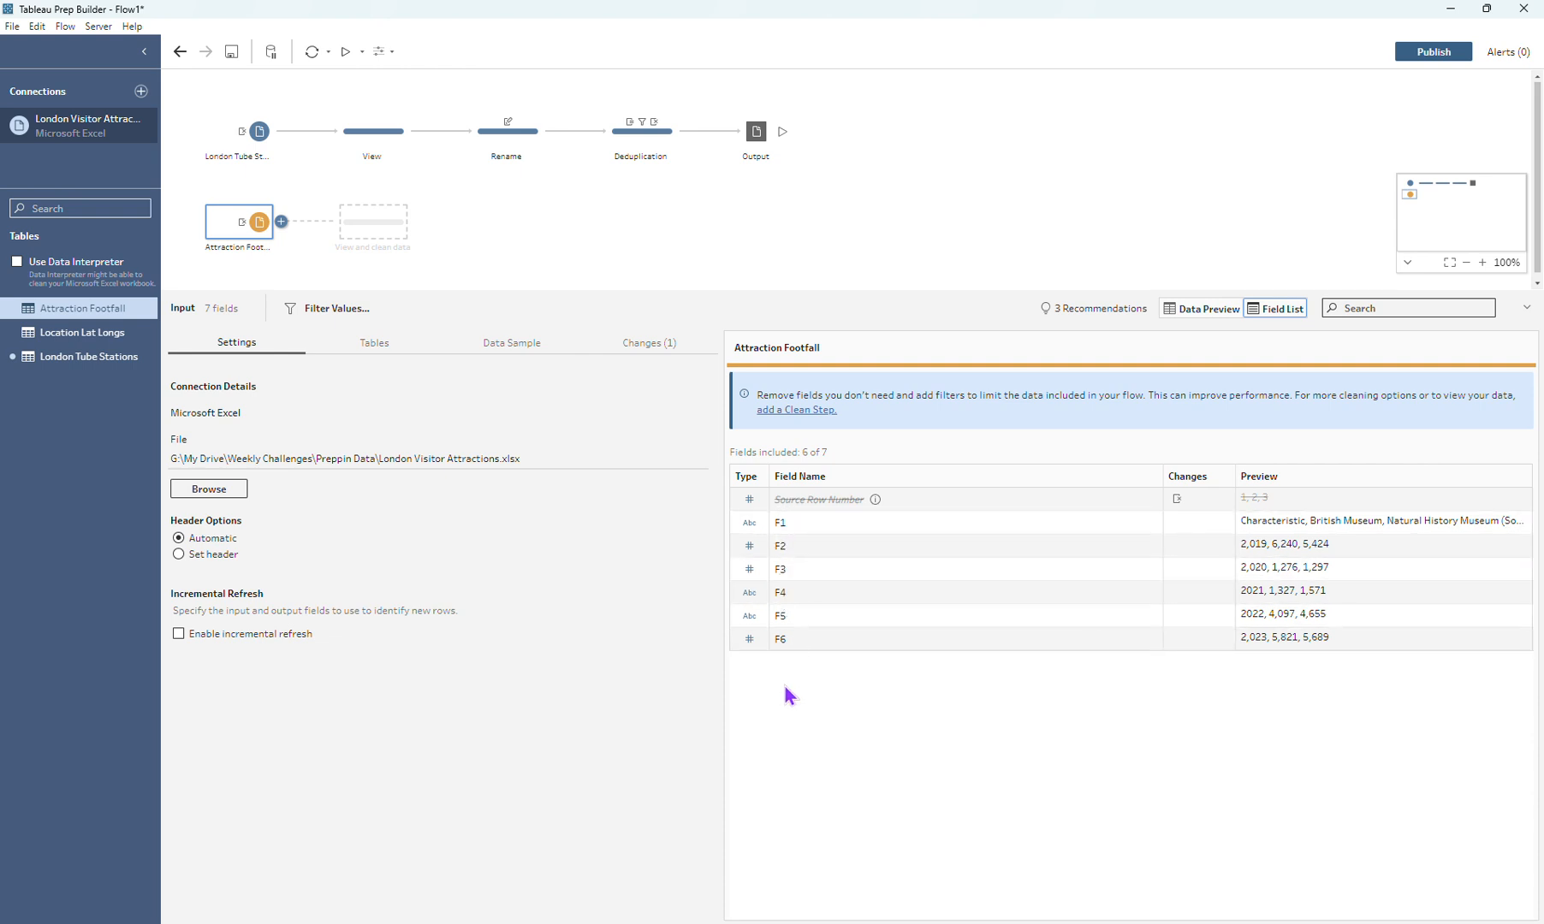
pyautogui.click(178, 555)
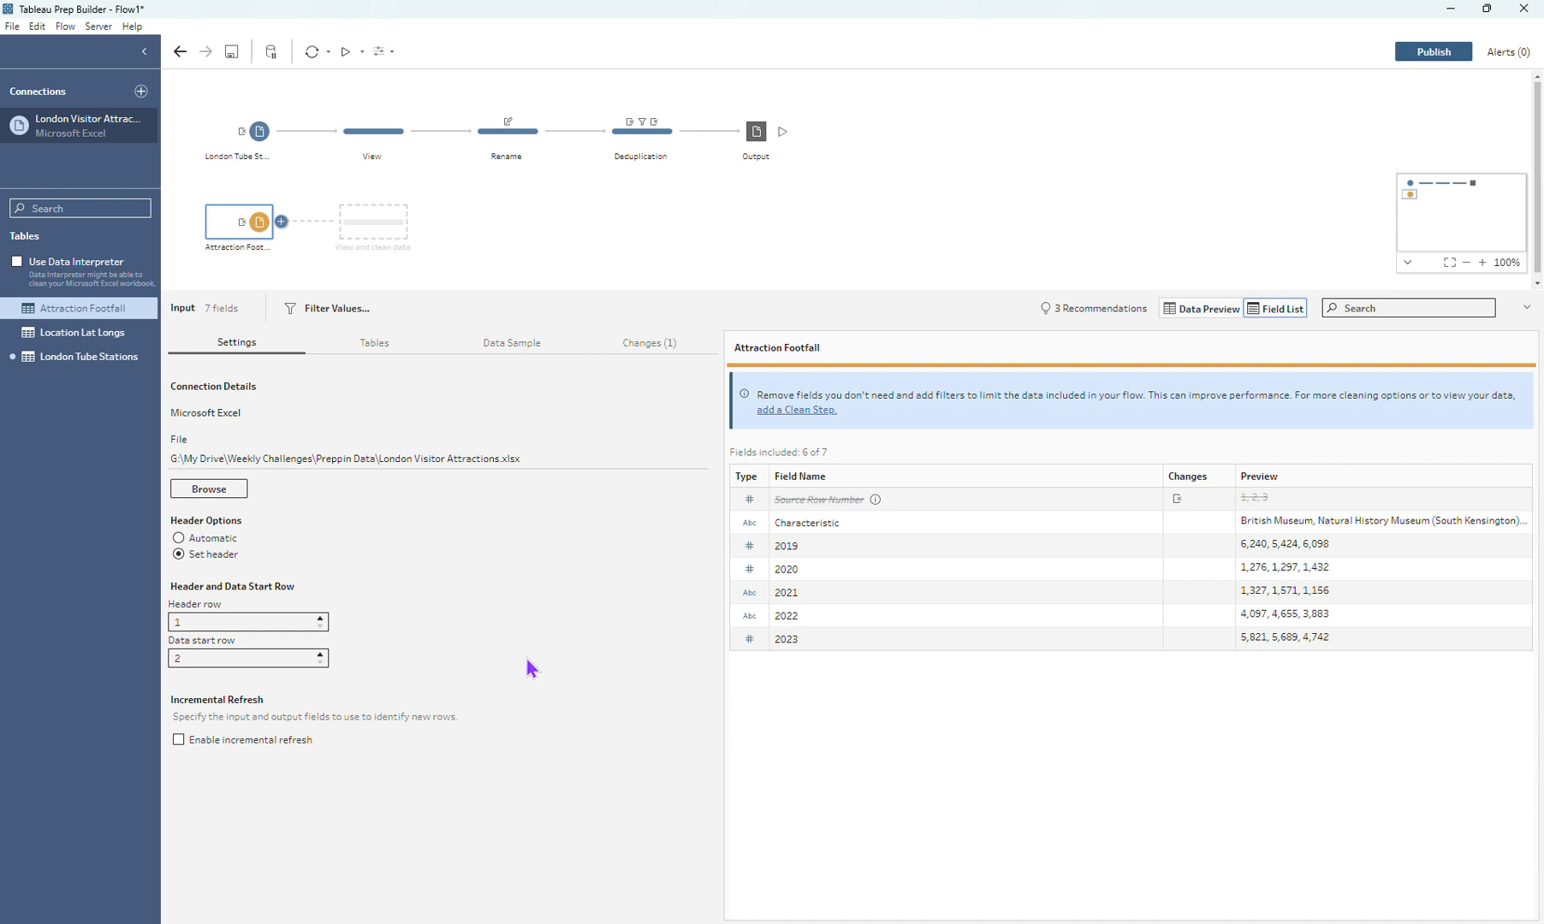
# Step: Add a clean step named "View" after the Attraction Footfall input and inspect the rows with "-" in 2021
pyautogui.click(362, 215)
pyautogui.doubleClick(368, 247)
pyautogui.write('View')
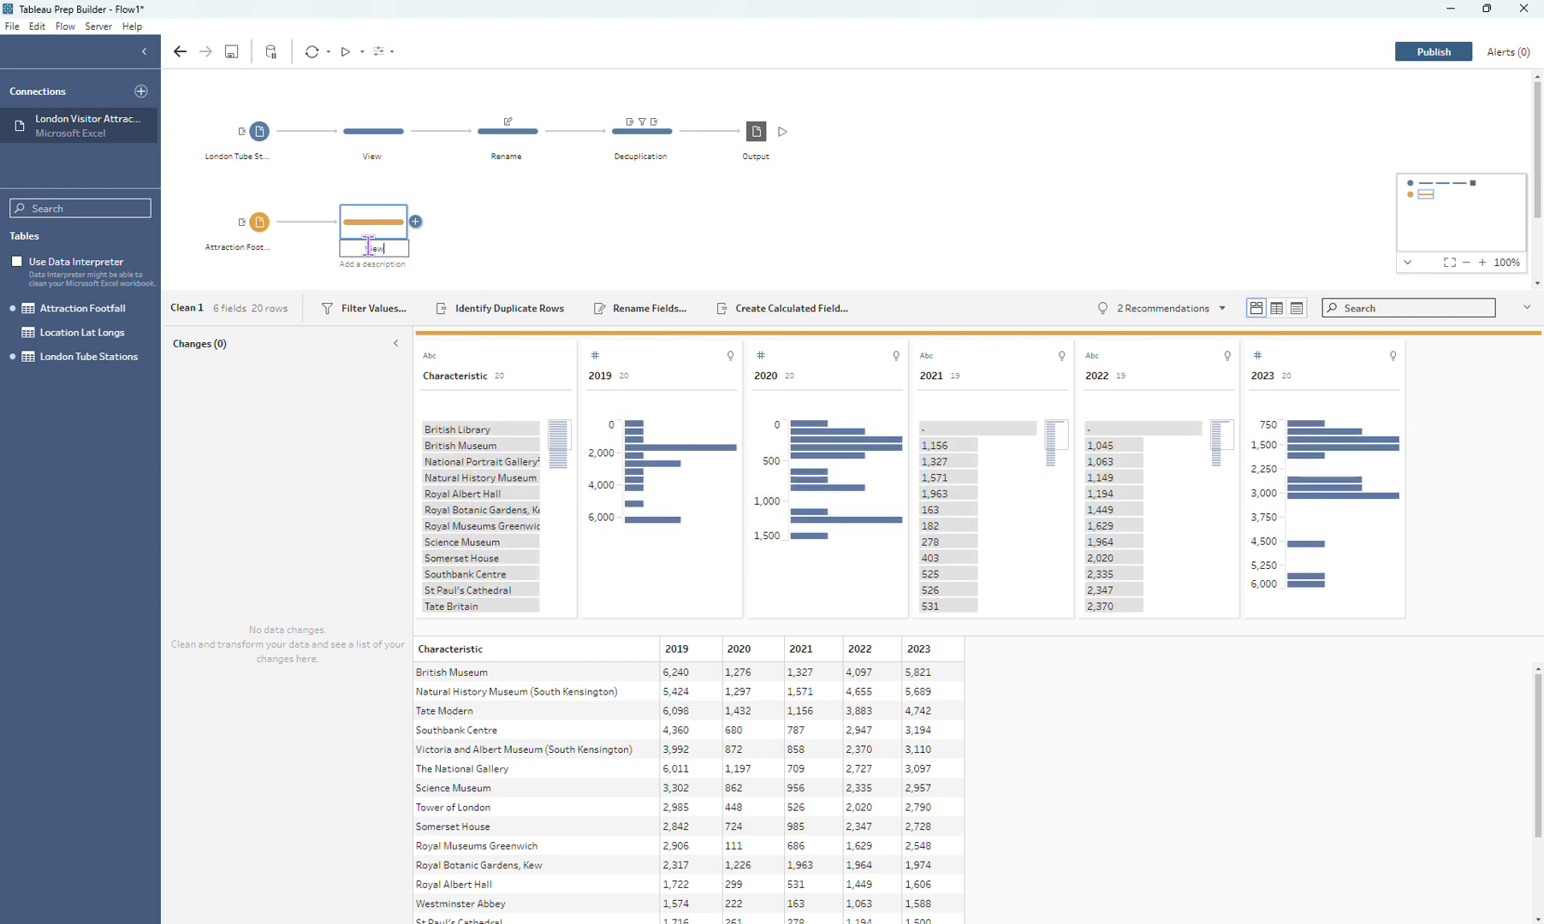
pyautogui.press('Return')
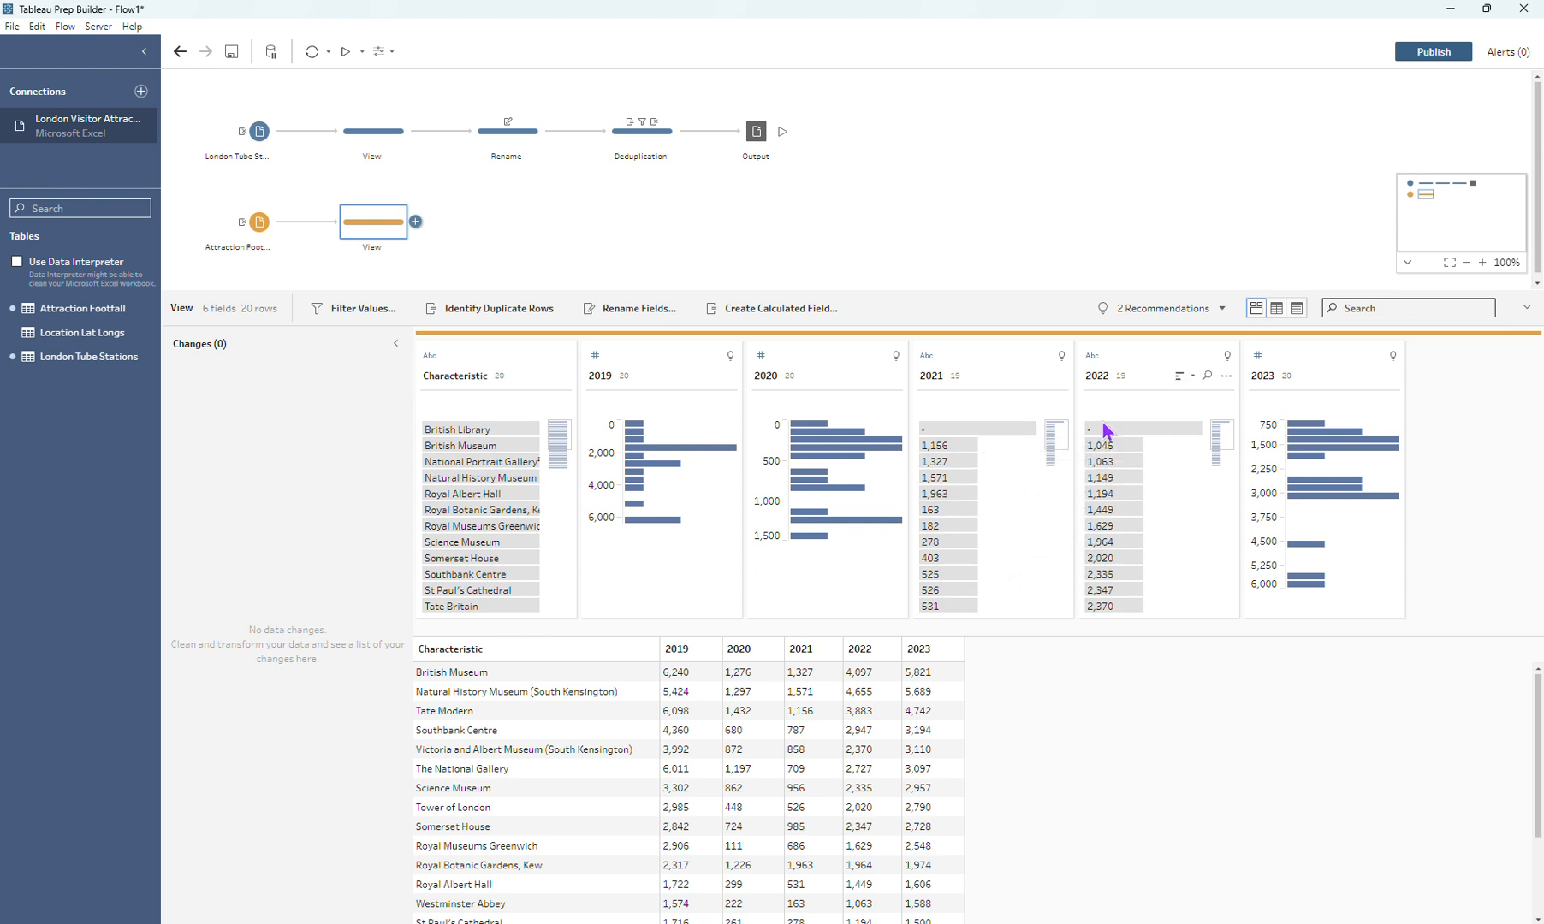
pyautogui.click(997, 428)
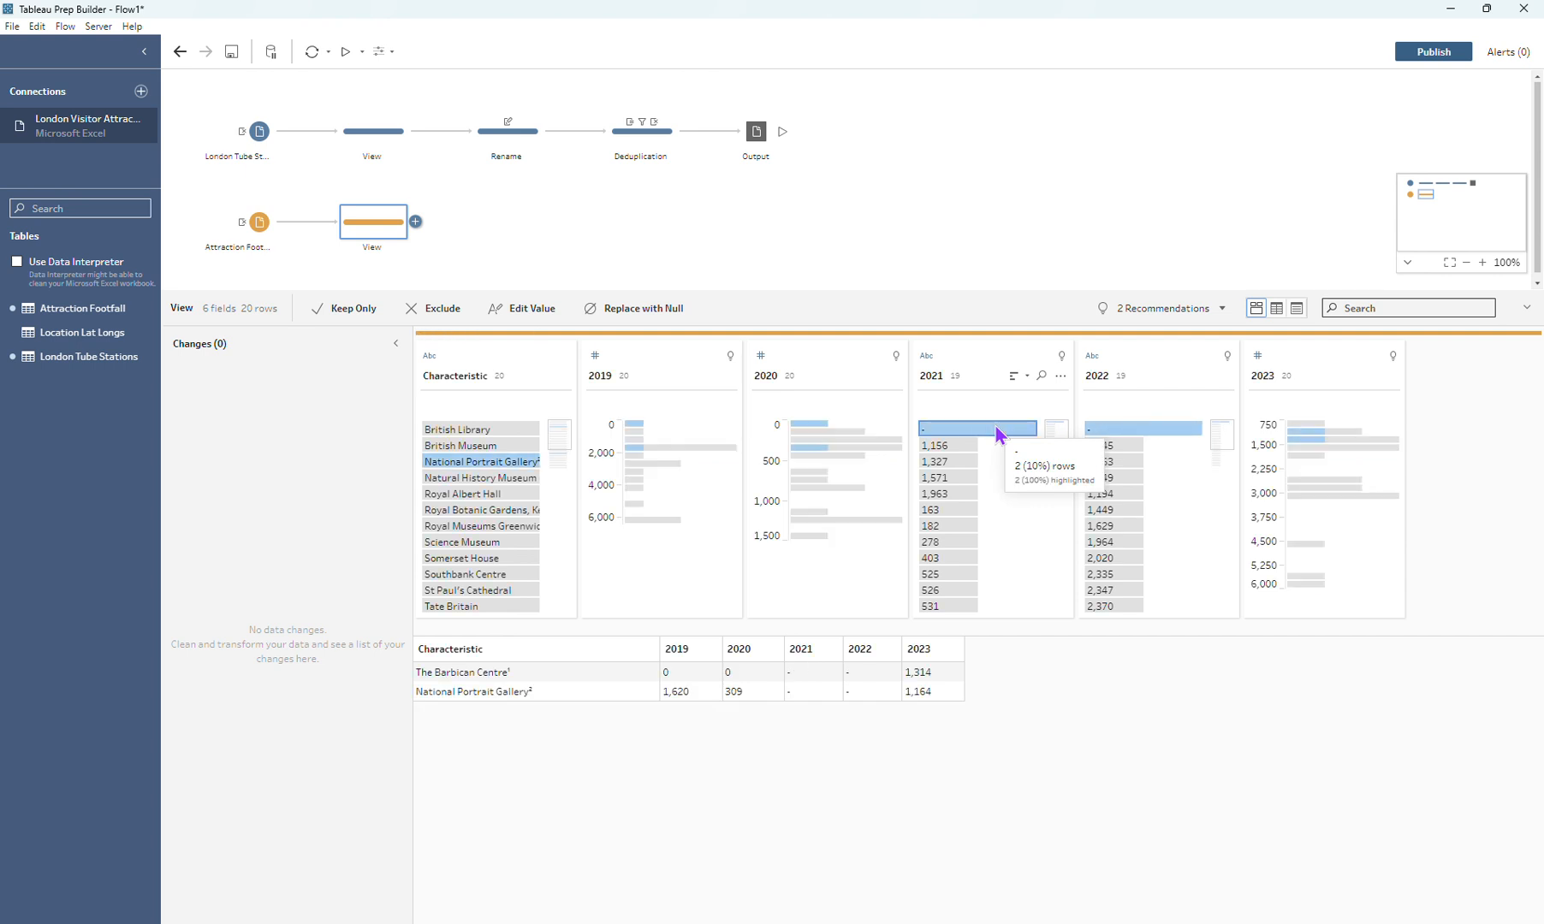
pyautogui.click(998, 428)
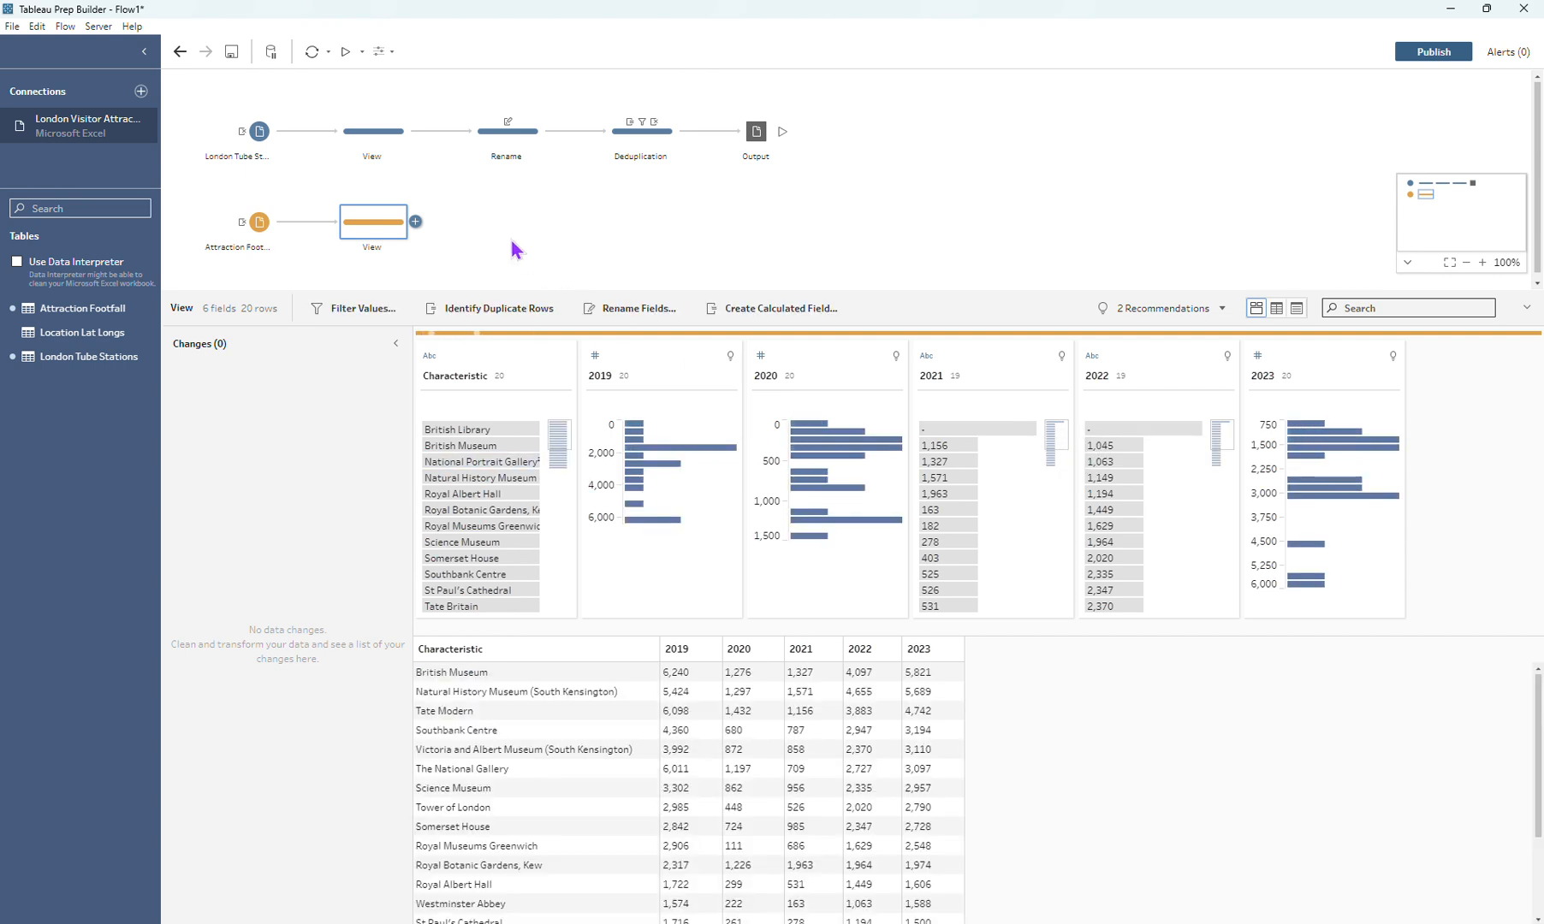
# Step: Add a clean step named "Filter" after the Attraction Footfall View step and exclude the "-" value from the 2021 field
pyautogui.click(416, 222)
pyautogui.click(445, 262)
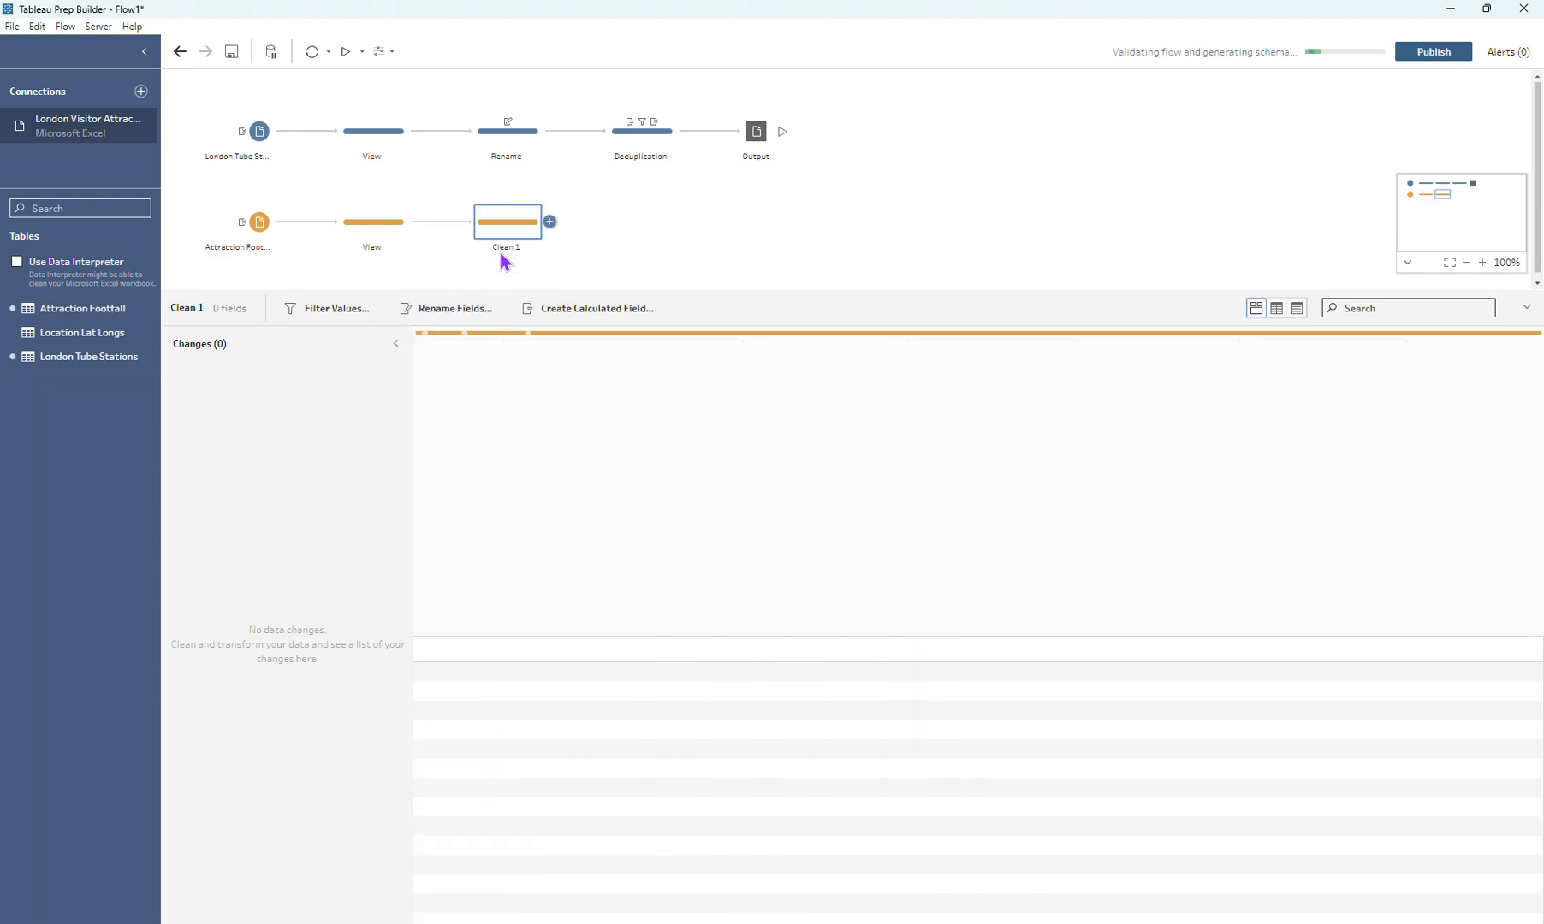
pyautogui.write('F')
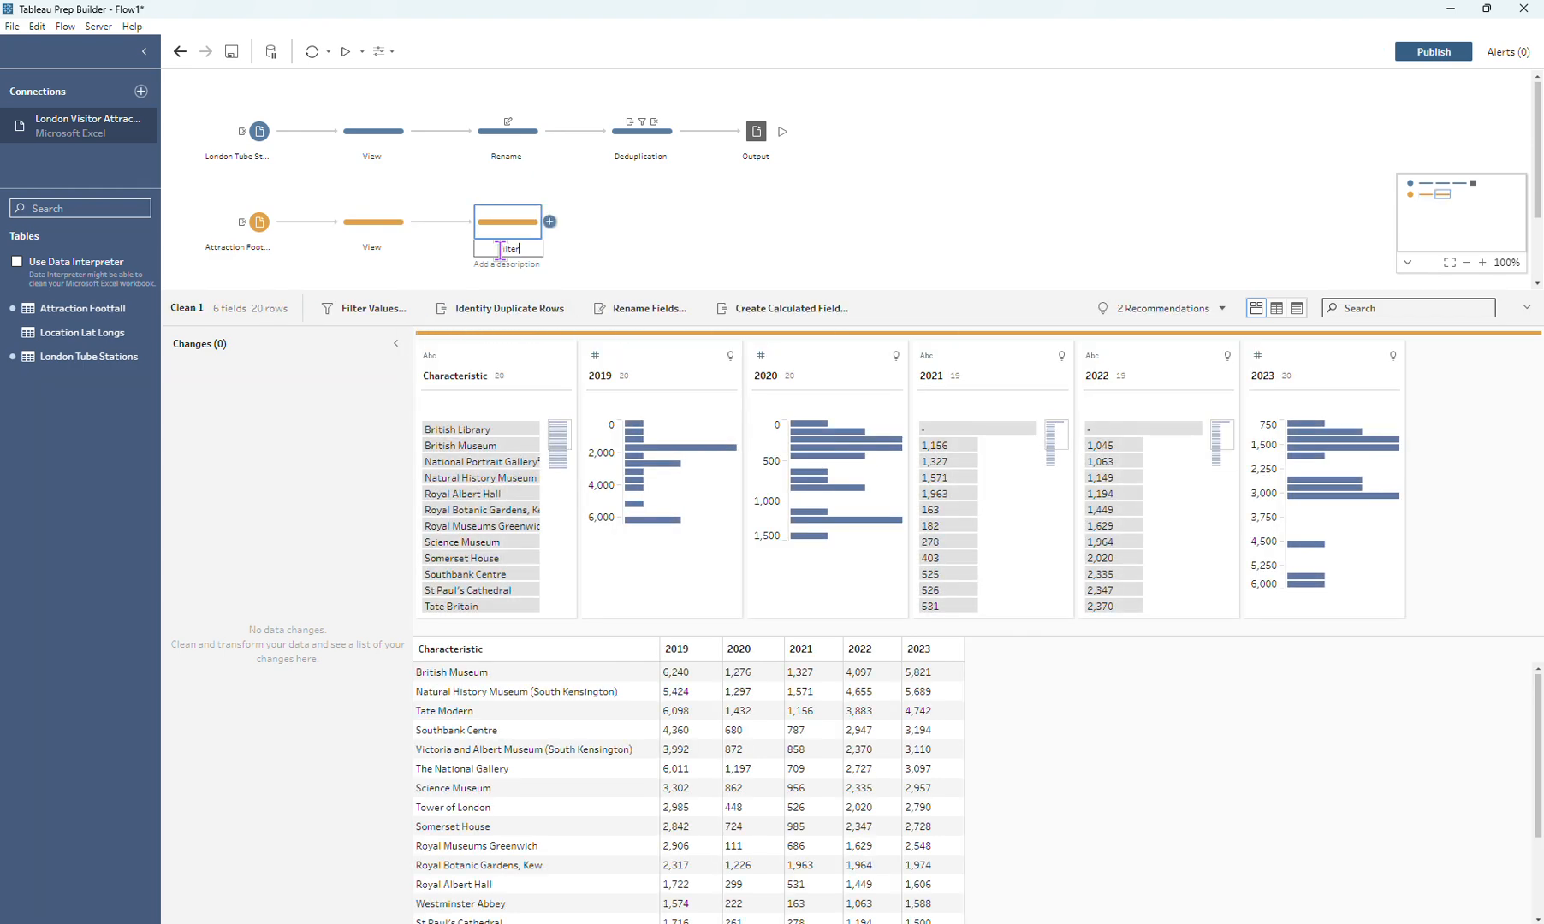
pyautogui.write('ilter')
pyautogui.press('Return')
pyautogui.click(988, 432)
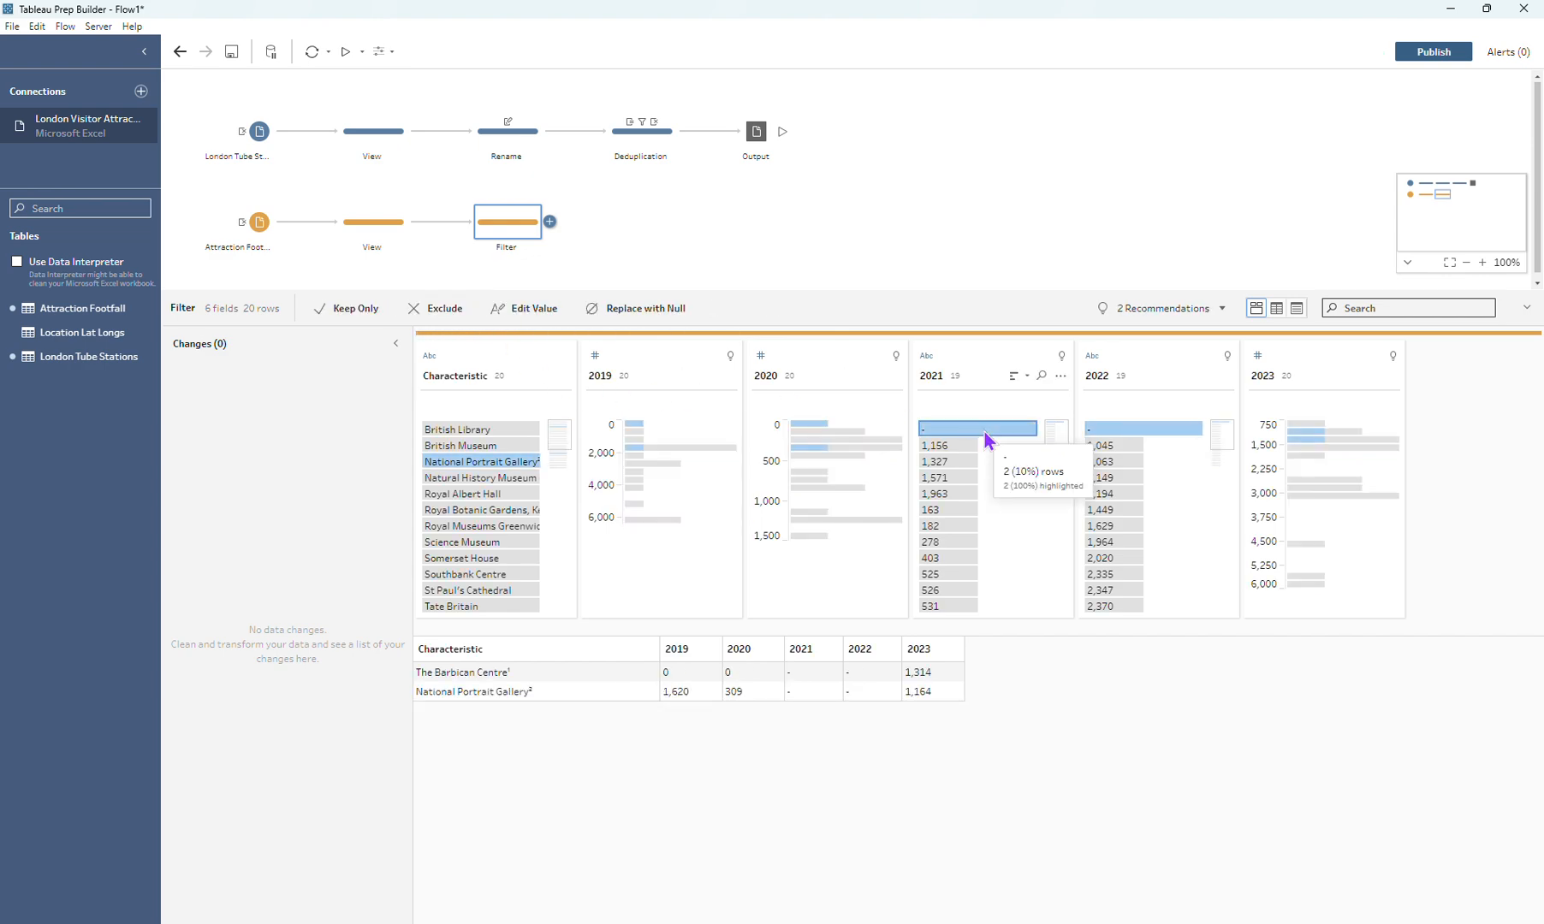
pyautogui.click(433, 313)
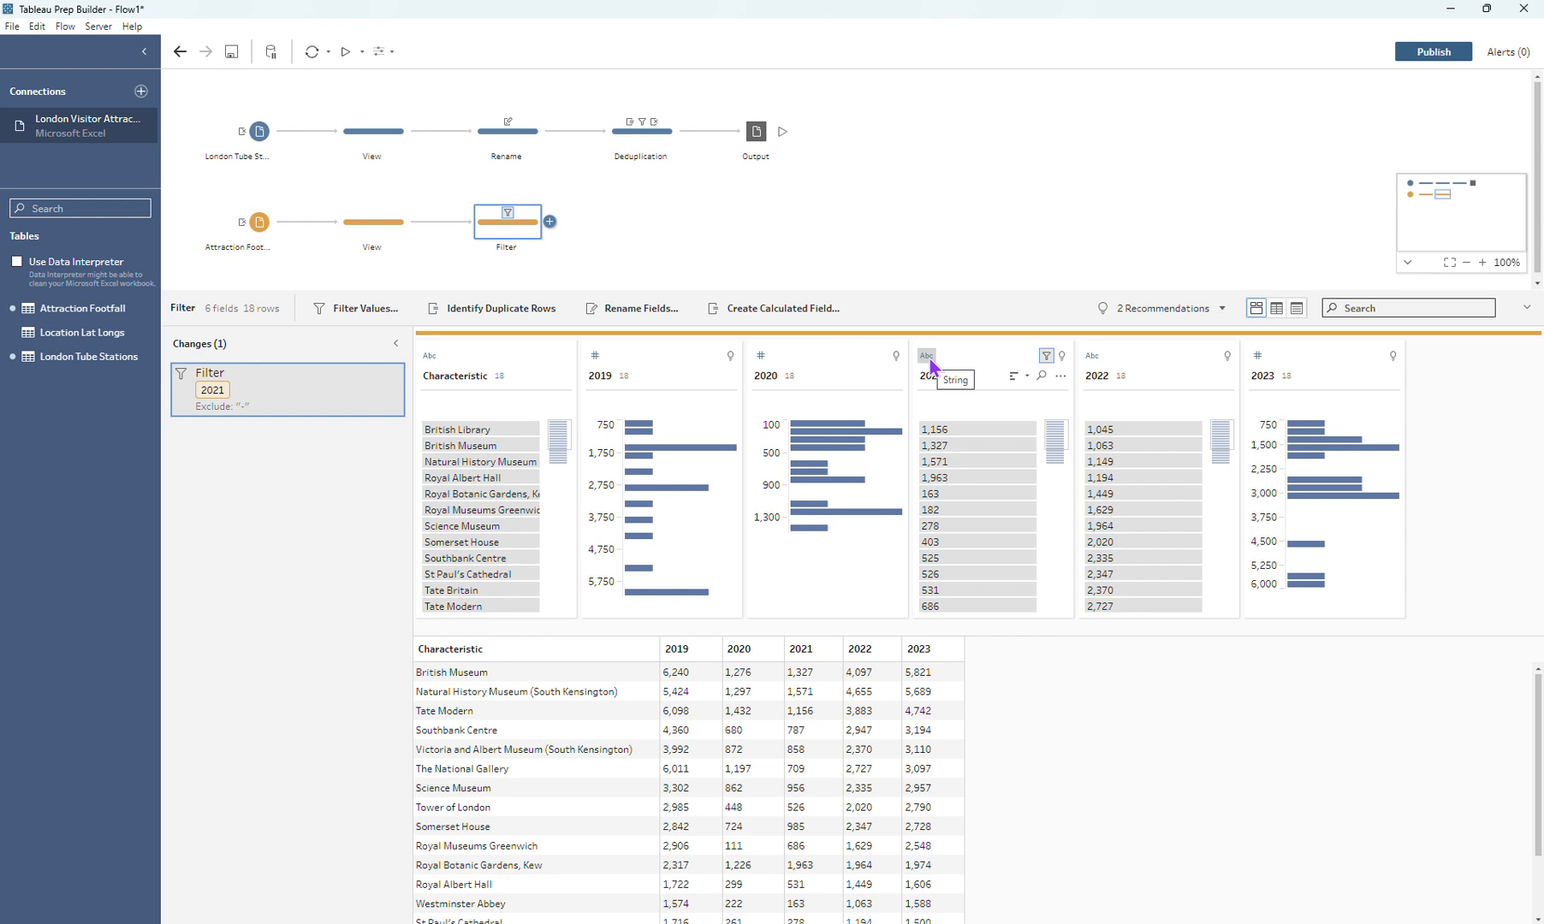
# Step: Review the recommendations for 2021 and change the data type of the 2021 and 2022 fields to Number (whole)
pyautogui.click(1063, 356)
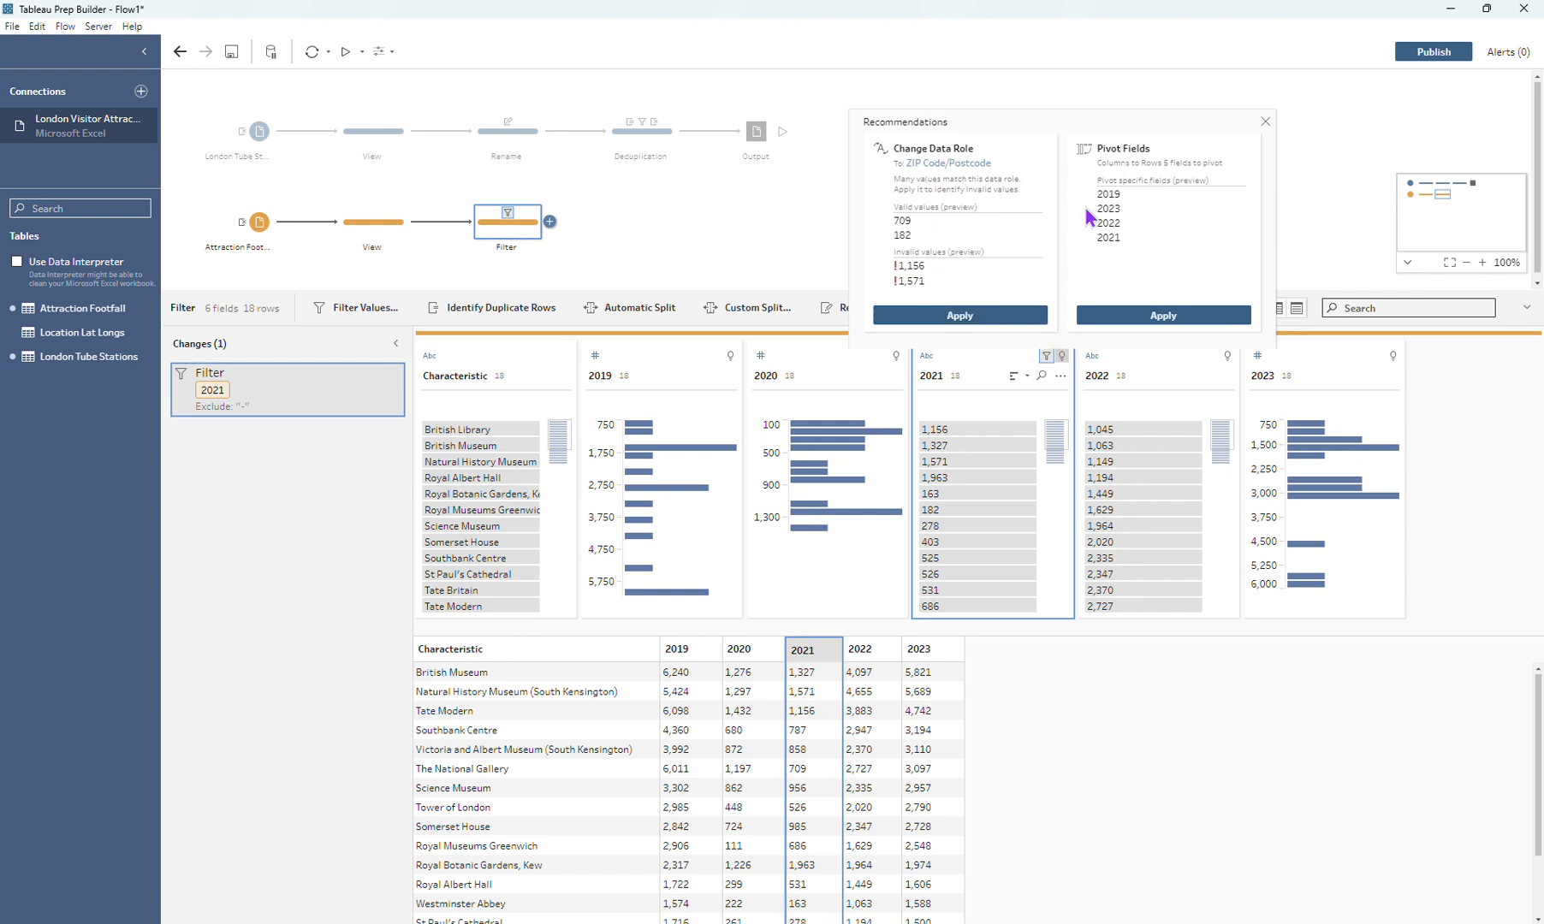
pyautogui.click(1265, 121)
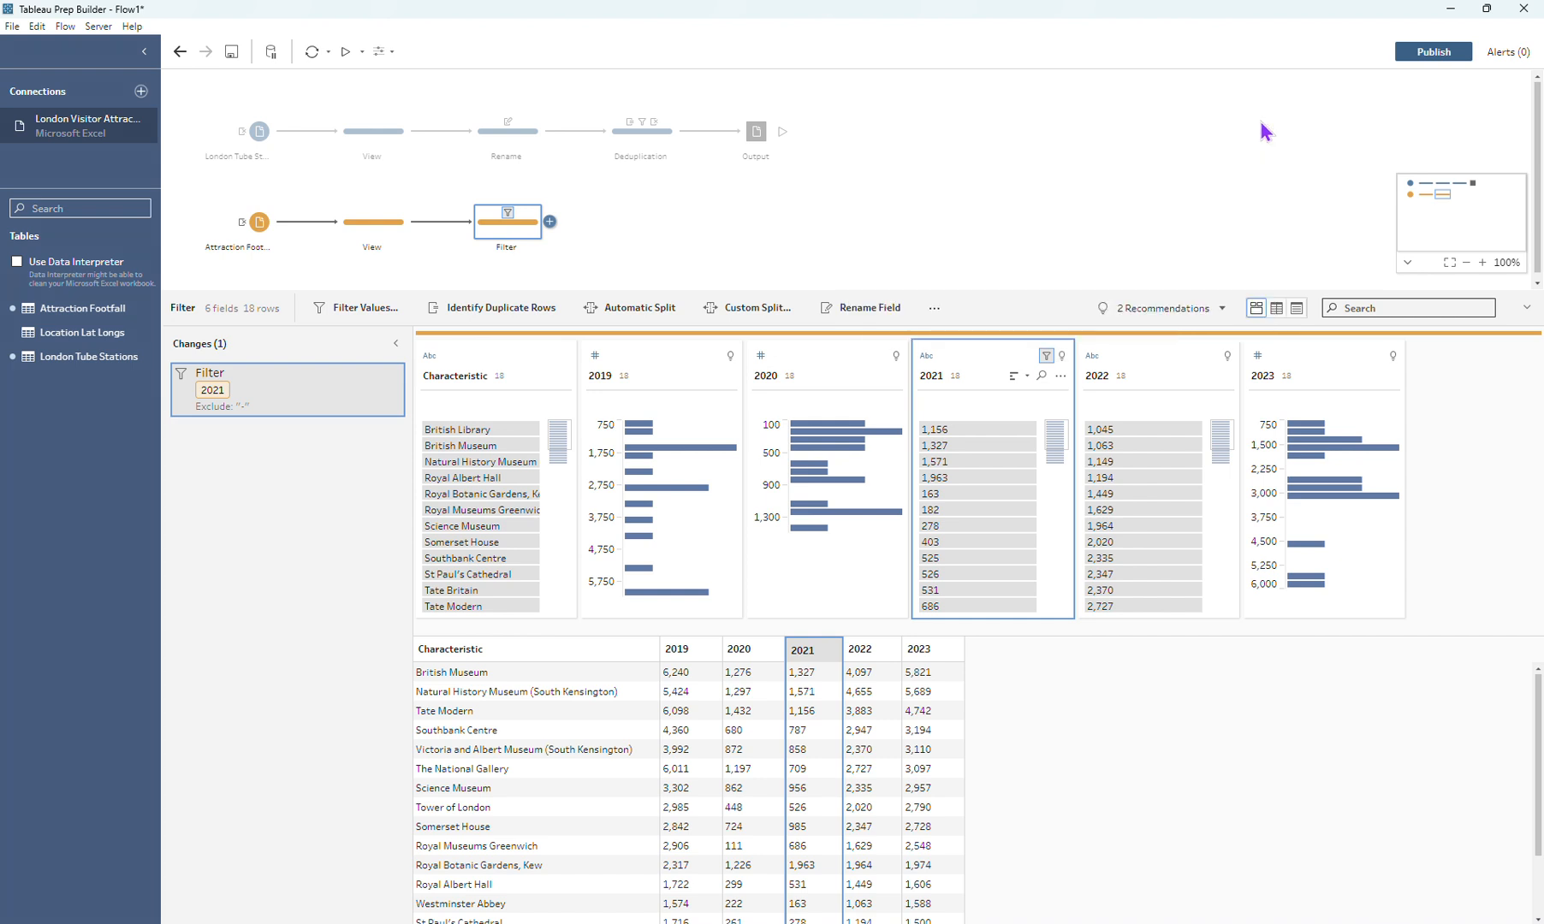
pyautogui.click(992, 366)
pyautogui.click(931, 360)
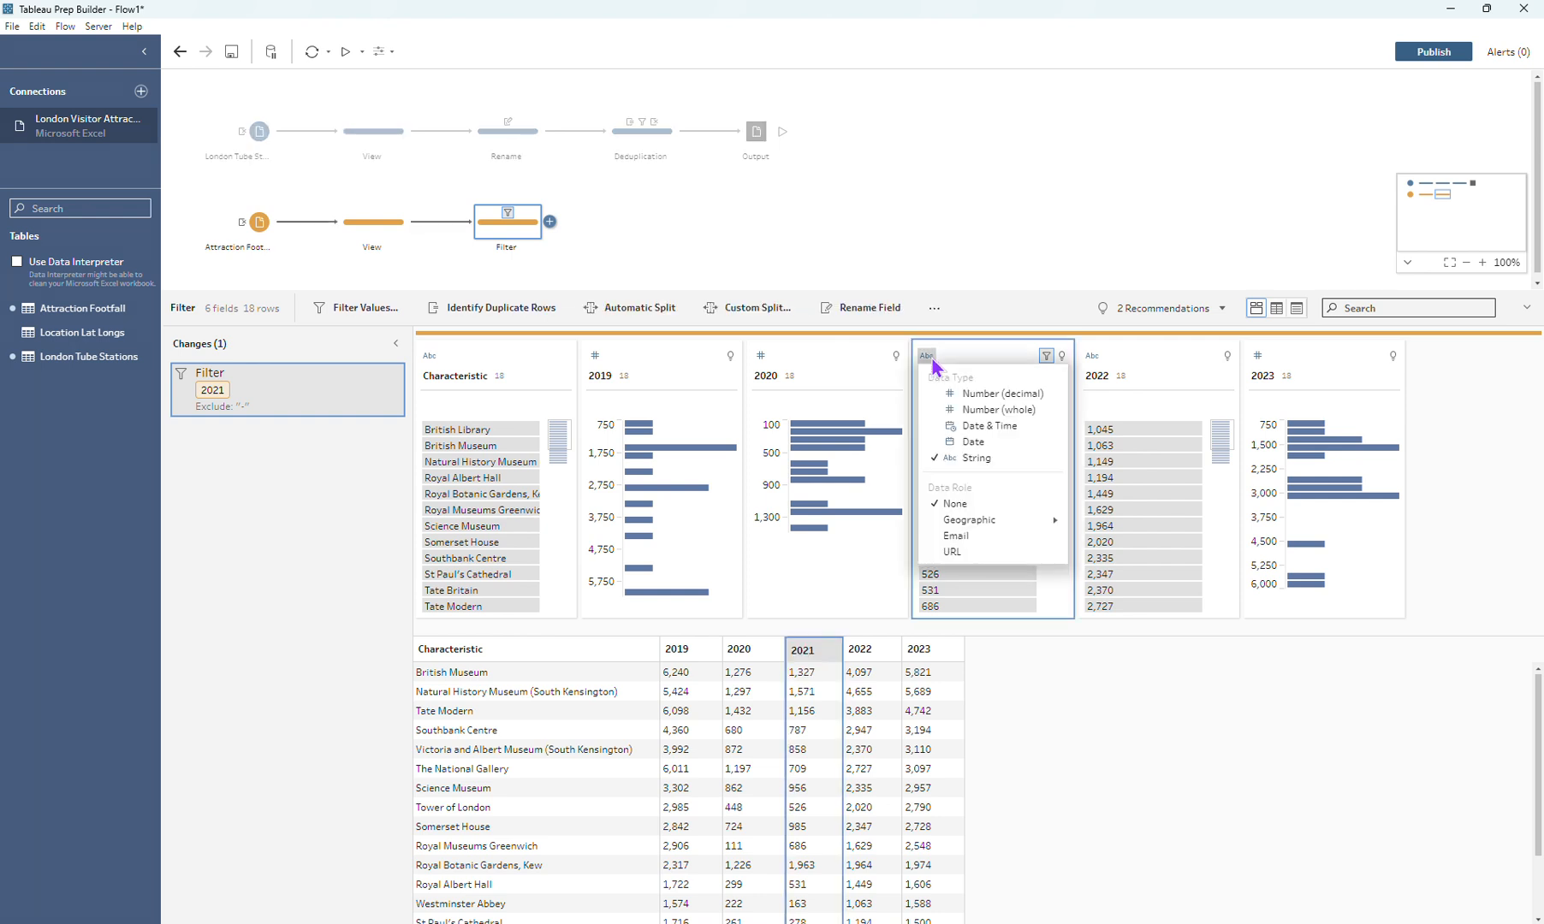
pyautogui.click(983, 412)
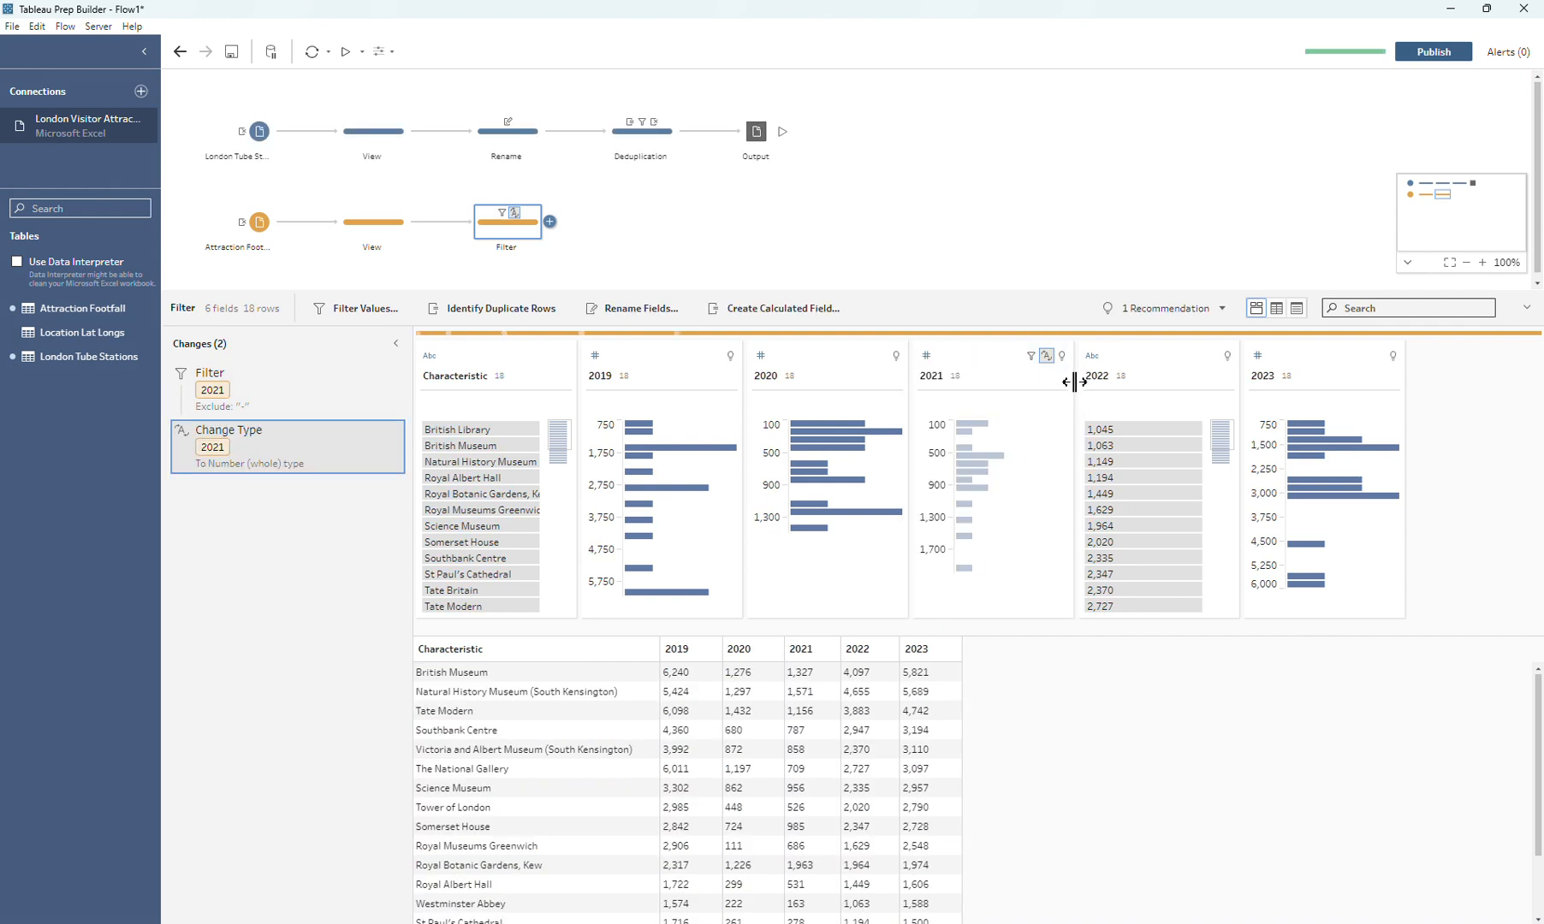
pyautogui.click(1099, 357)
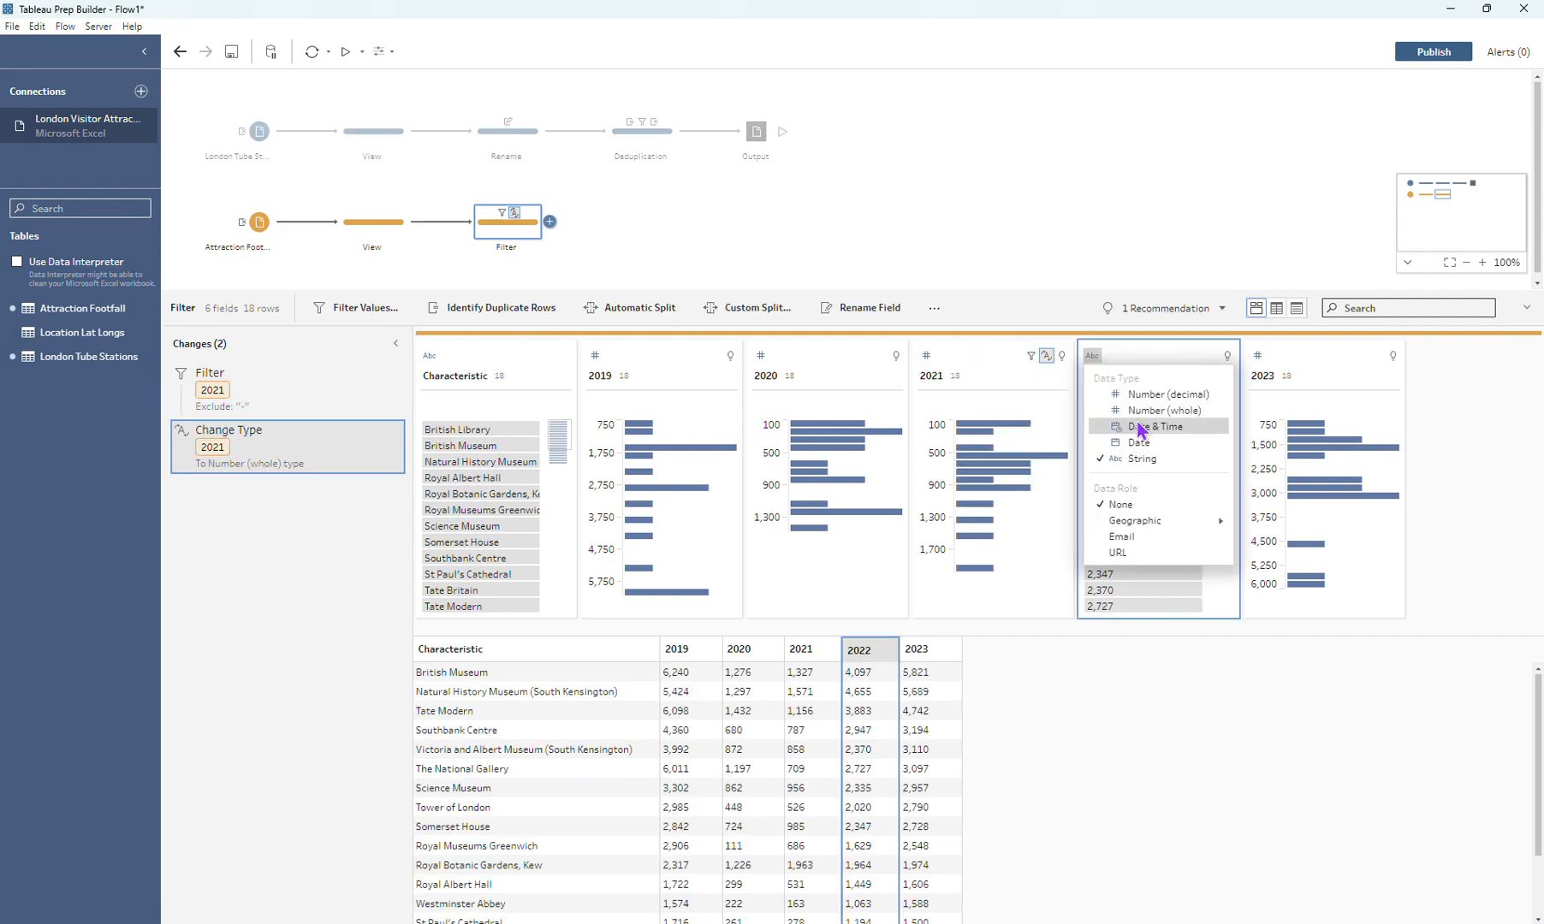
pyautogui.click(1179, 412)
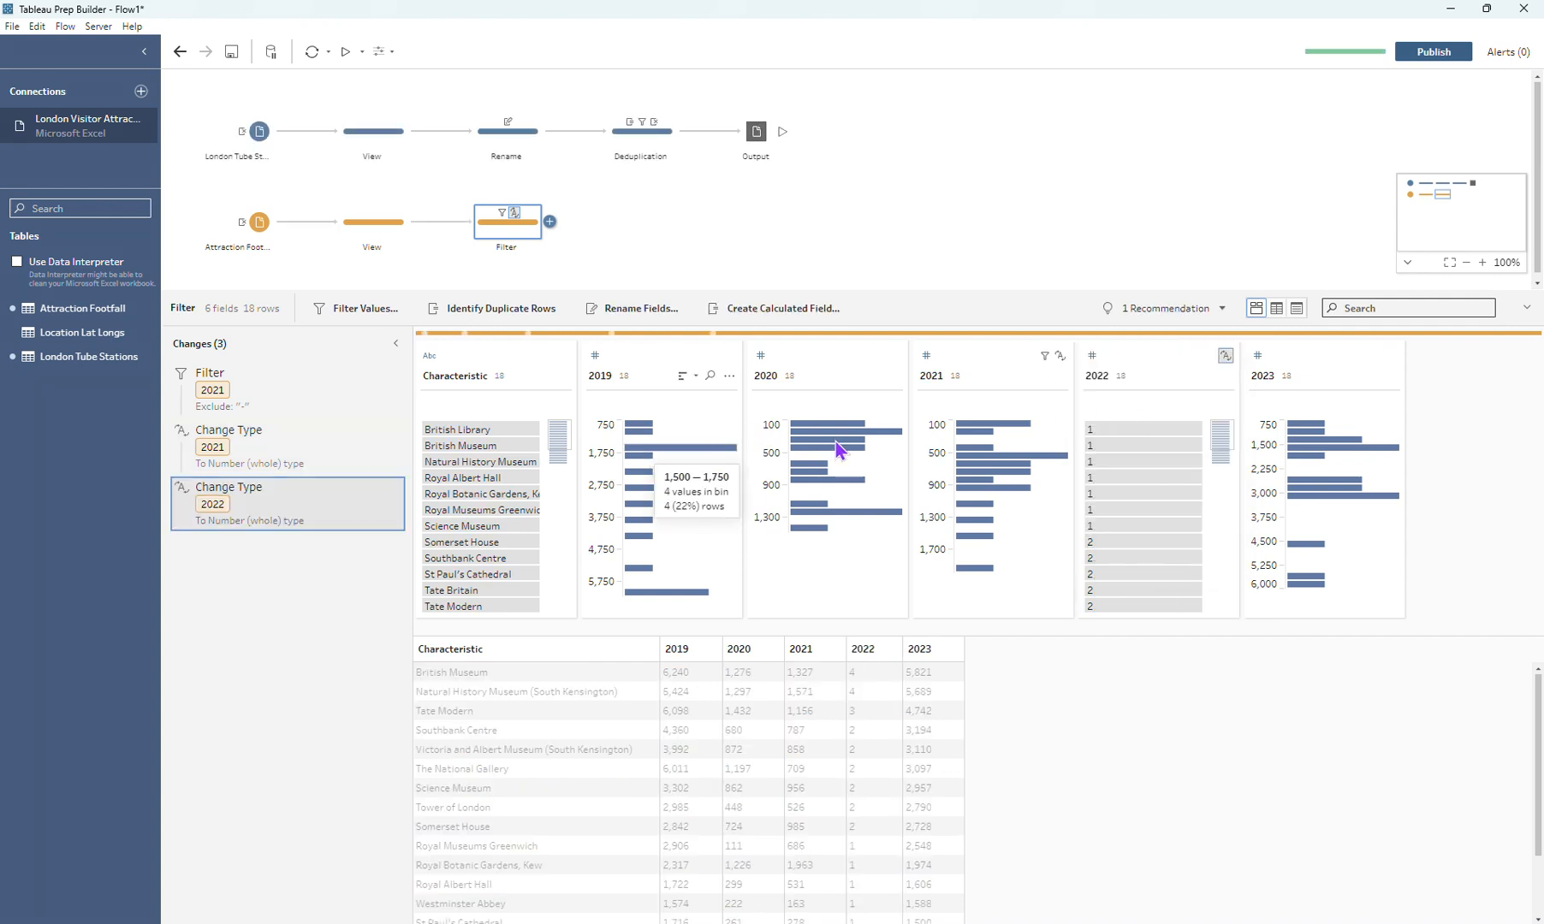
# Step: Add a columns-to-rows pivot after the Filter step, using the wildcard search "20" to pivot the year fields
pyautogui.click(549, 223)
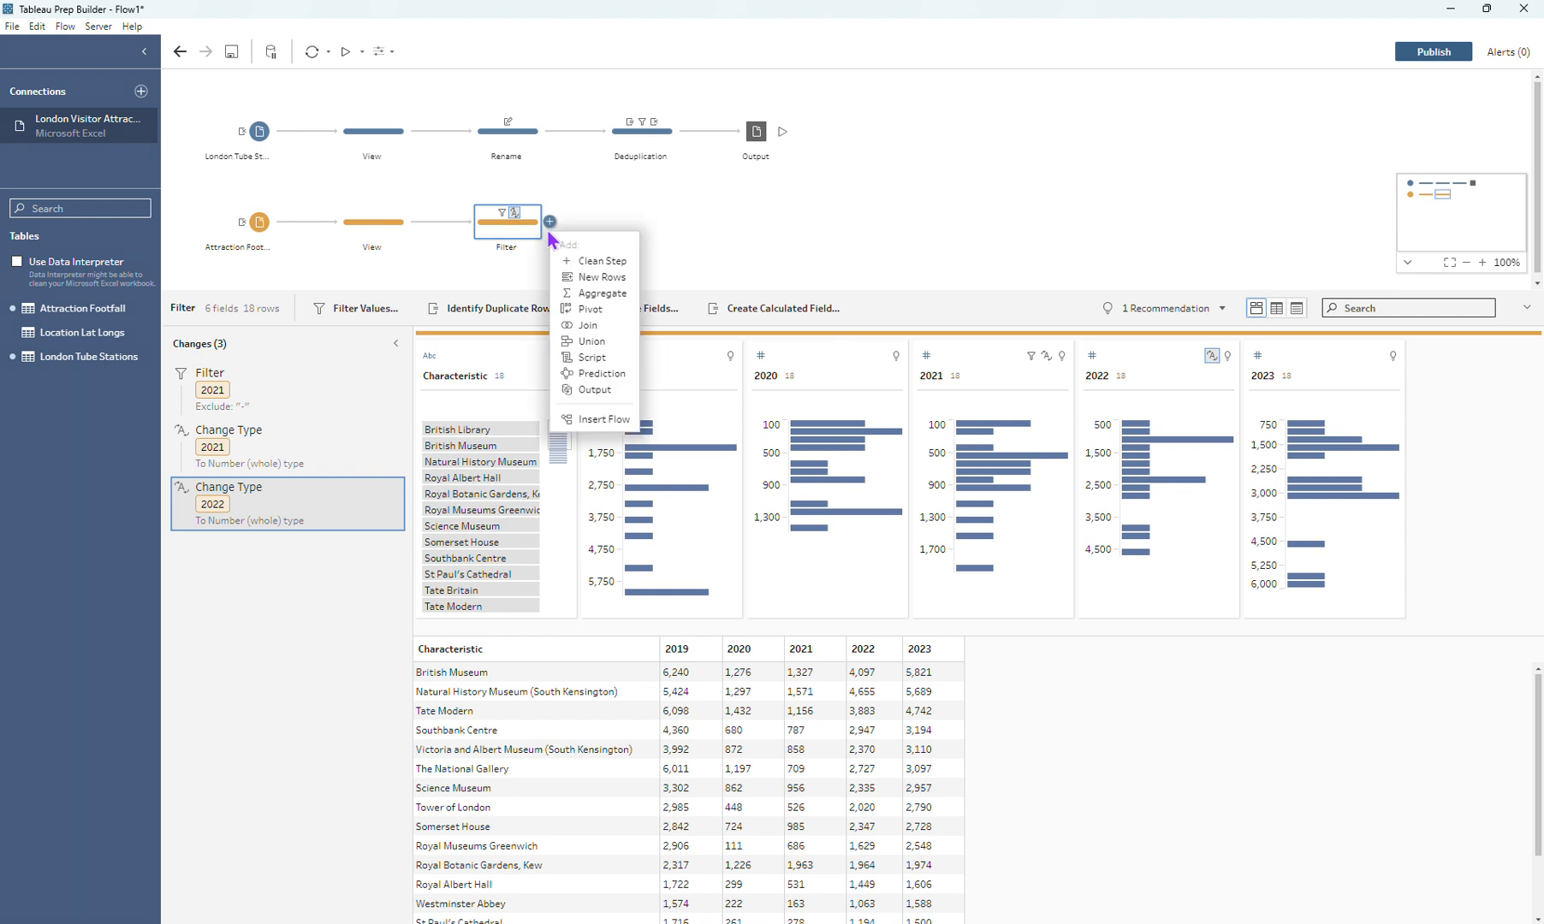
pyautogui.click(593, 313)
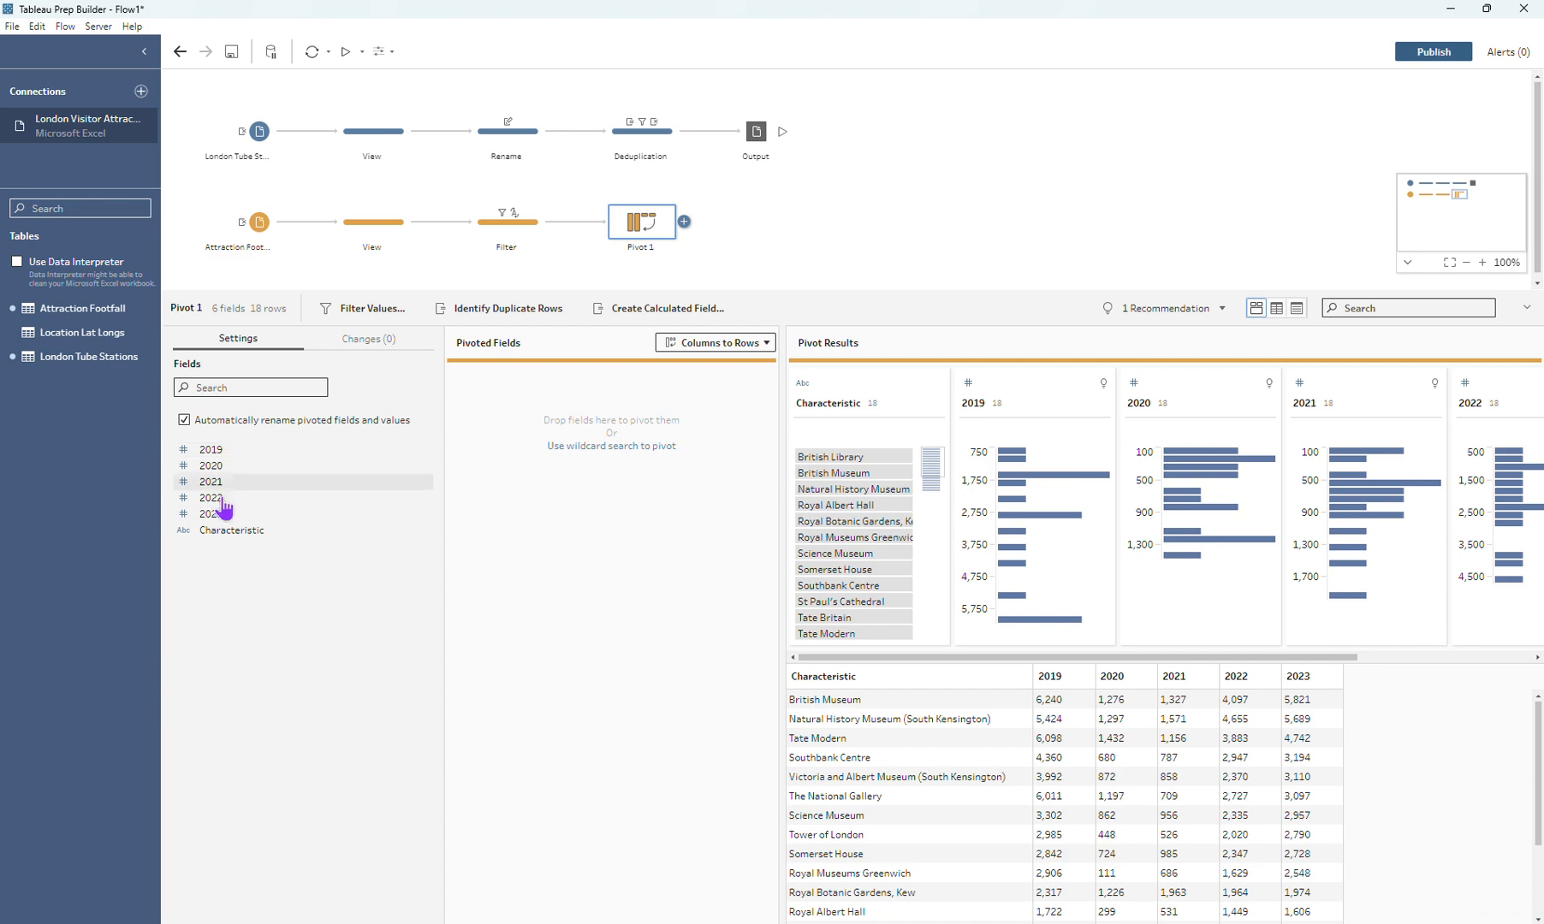
pyautogui.click(621, 450)
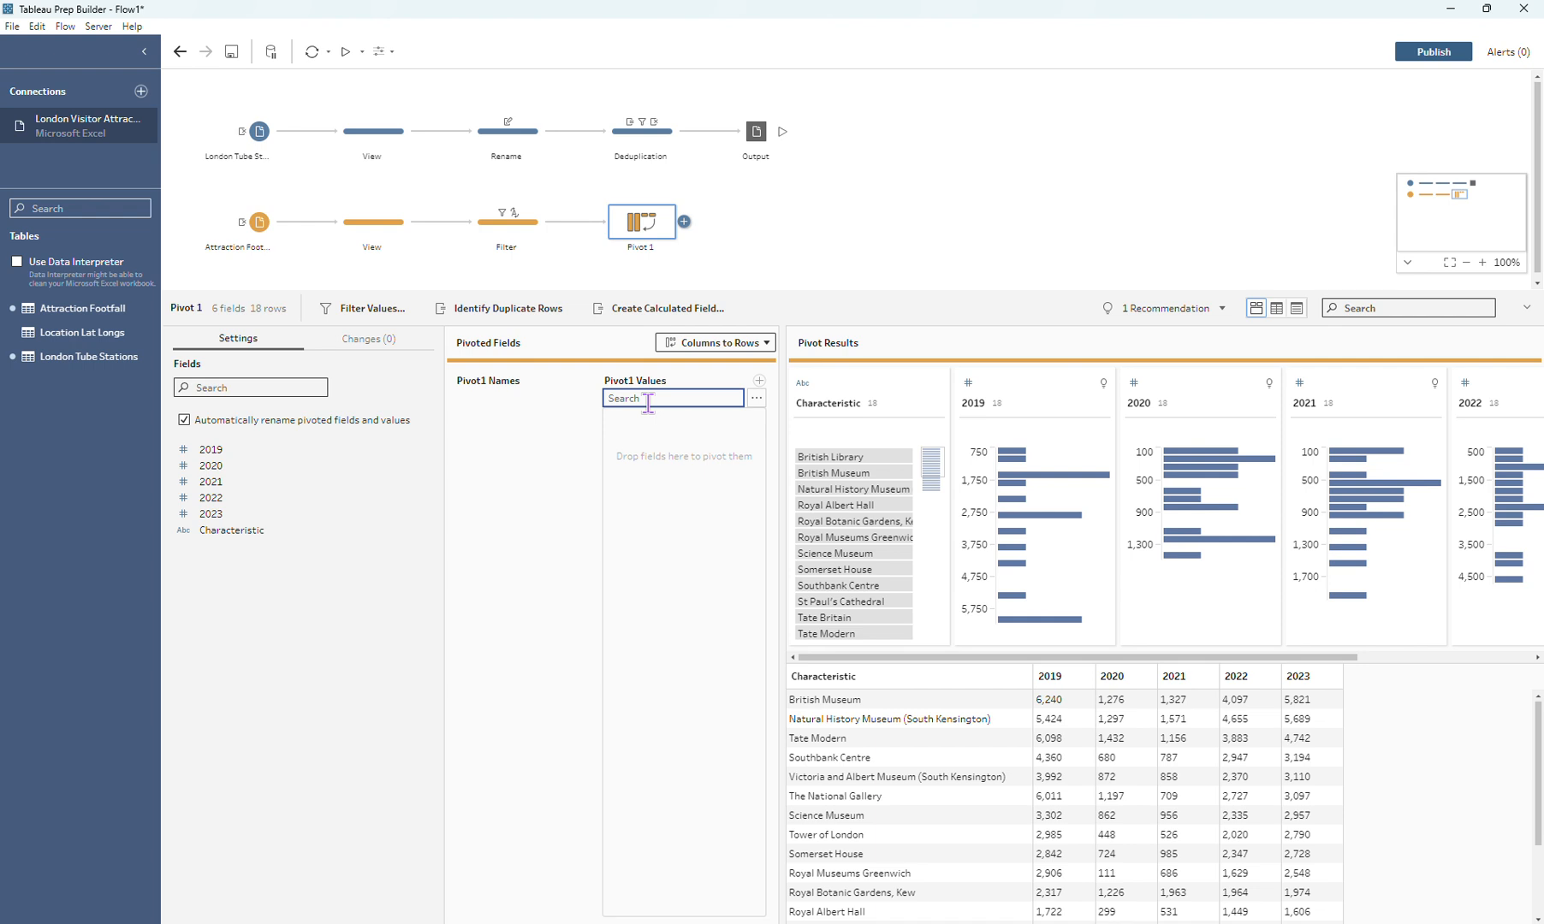
pyautogui.write('20')
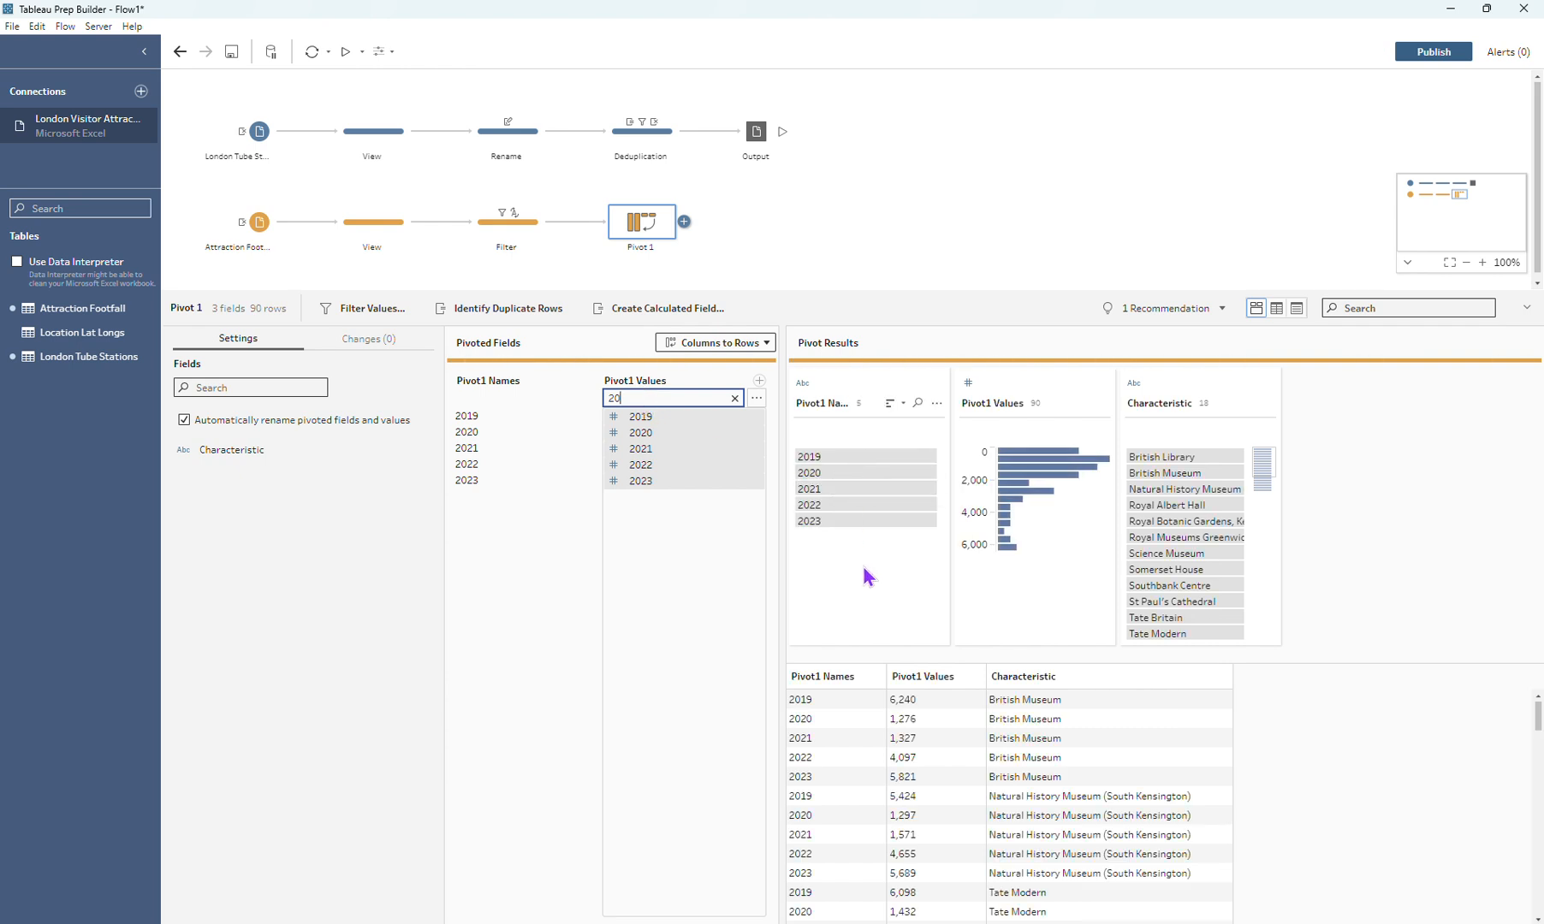
# Step: Rename the Pivot1 Names field to "Year" and change its data type to Number (whole)
pyautogui.doubleClick(821, 400)
pyautogui.write('Year')
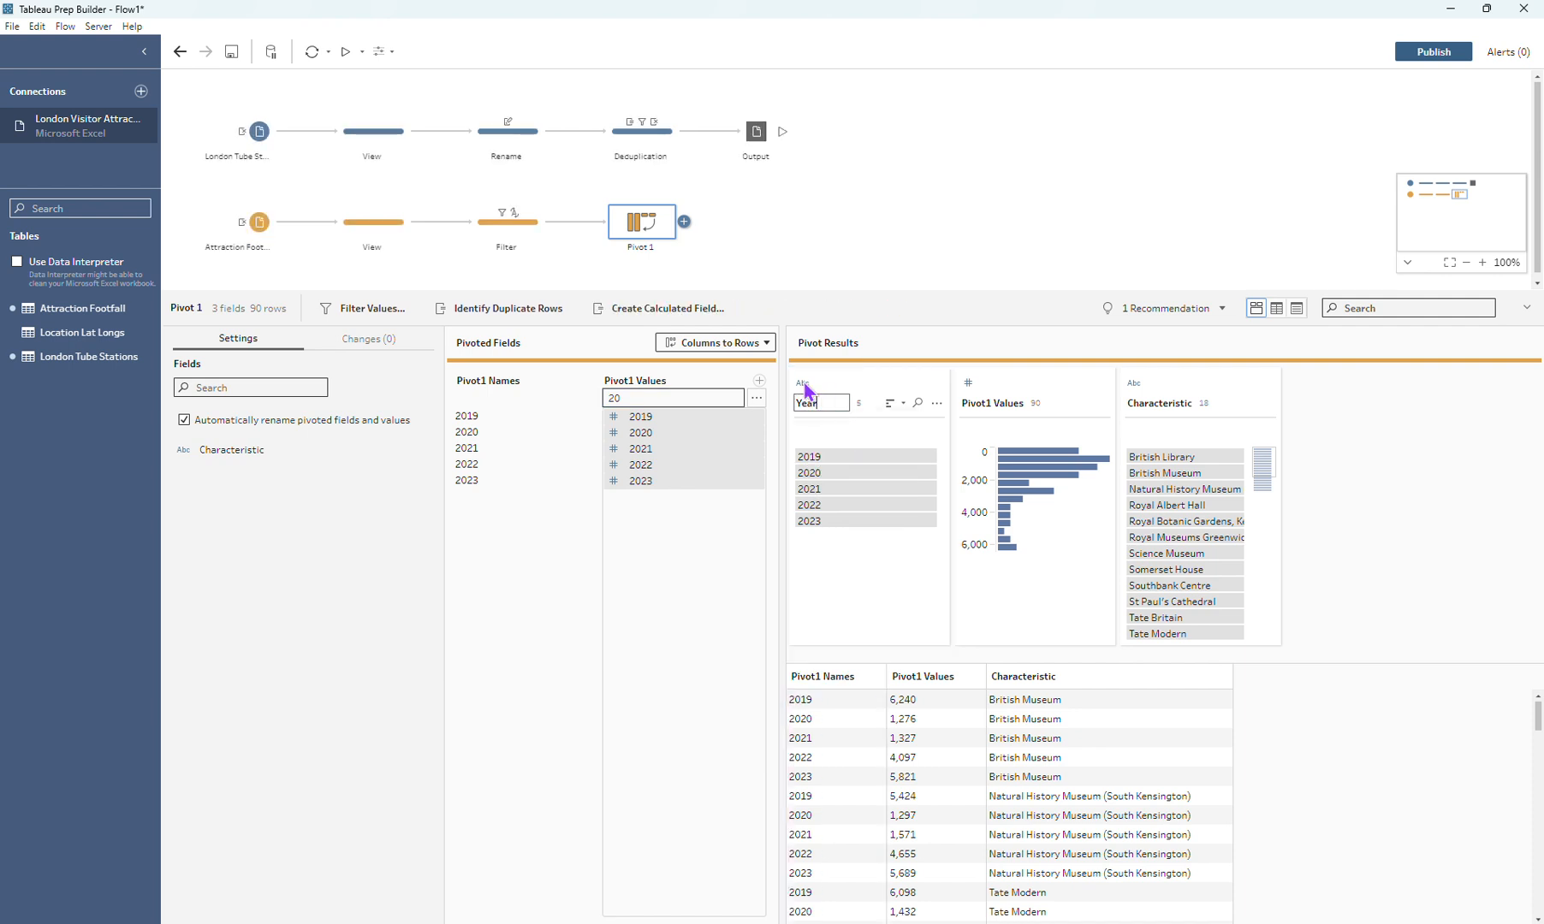
pyautogui.press('Return')
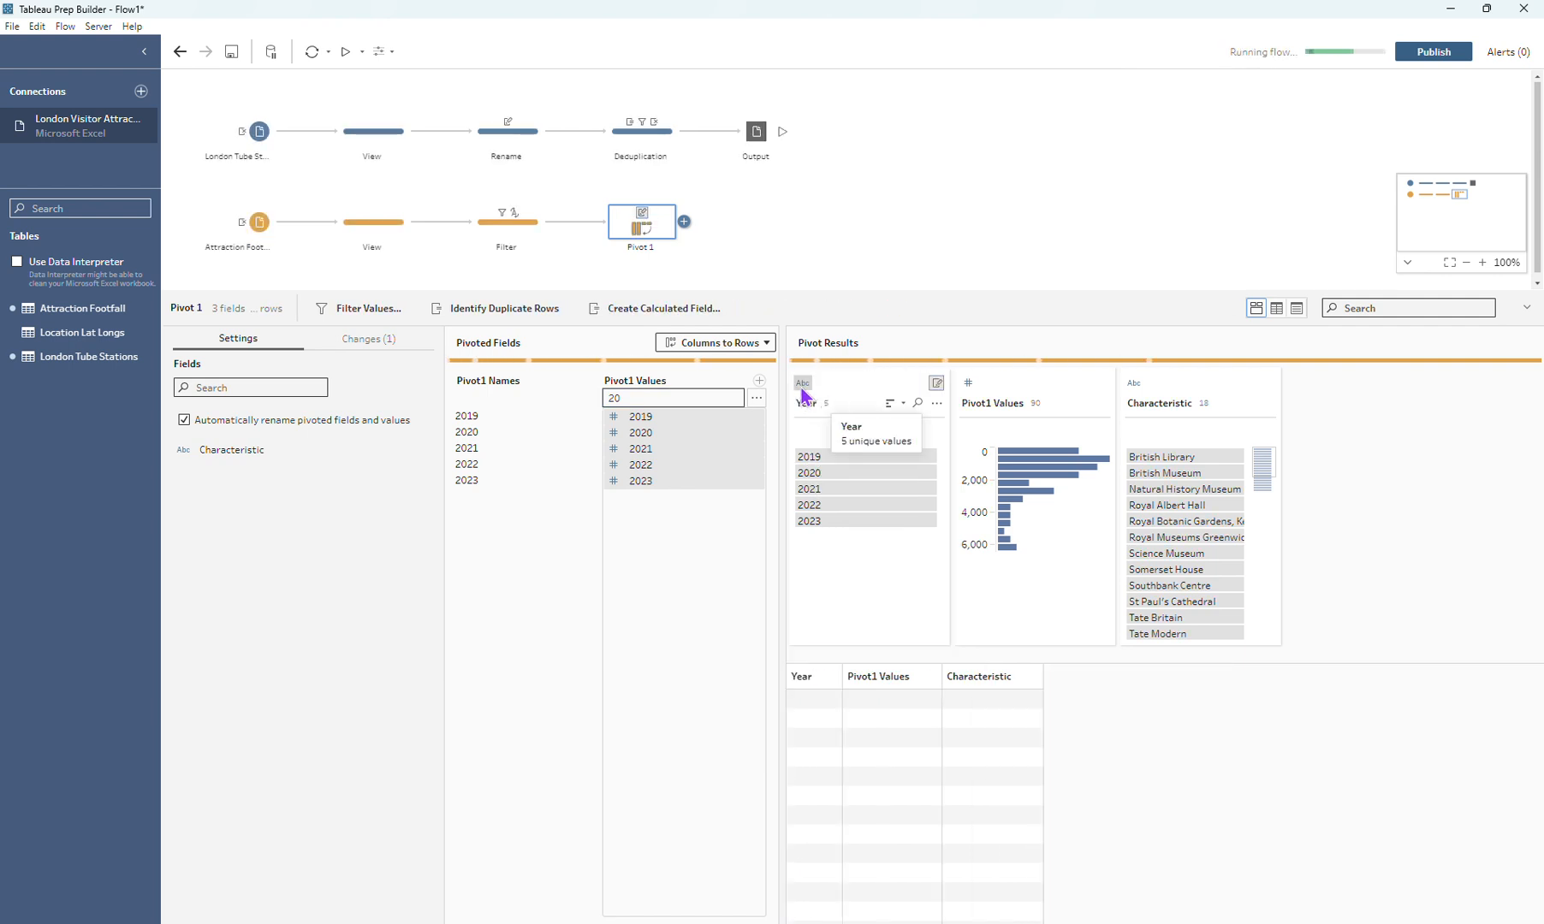
pyautogui.click(802, 384)
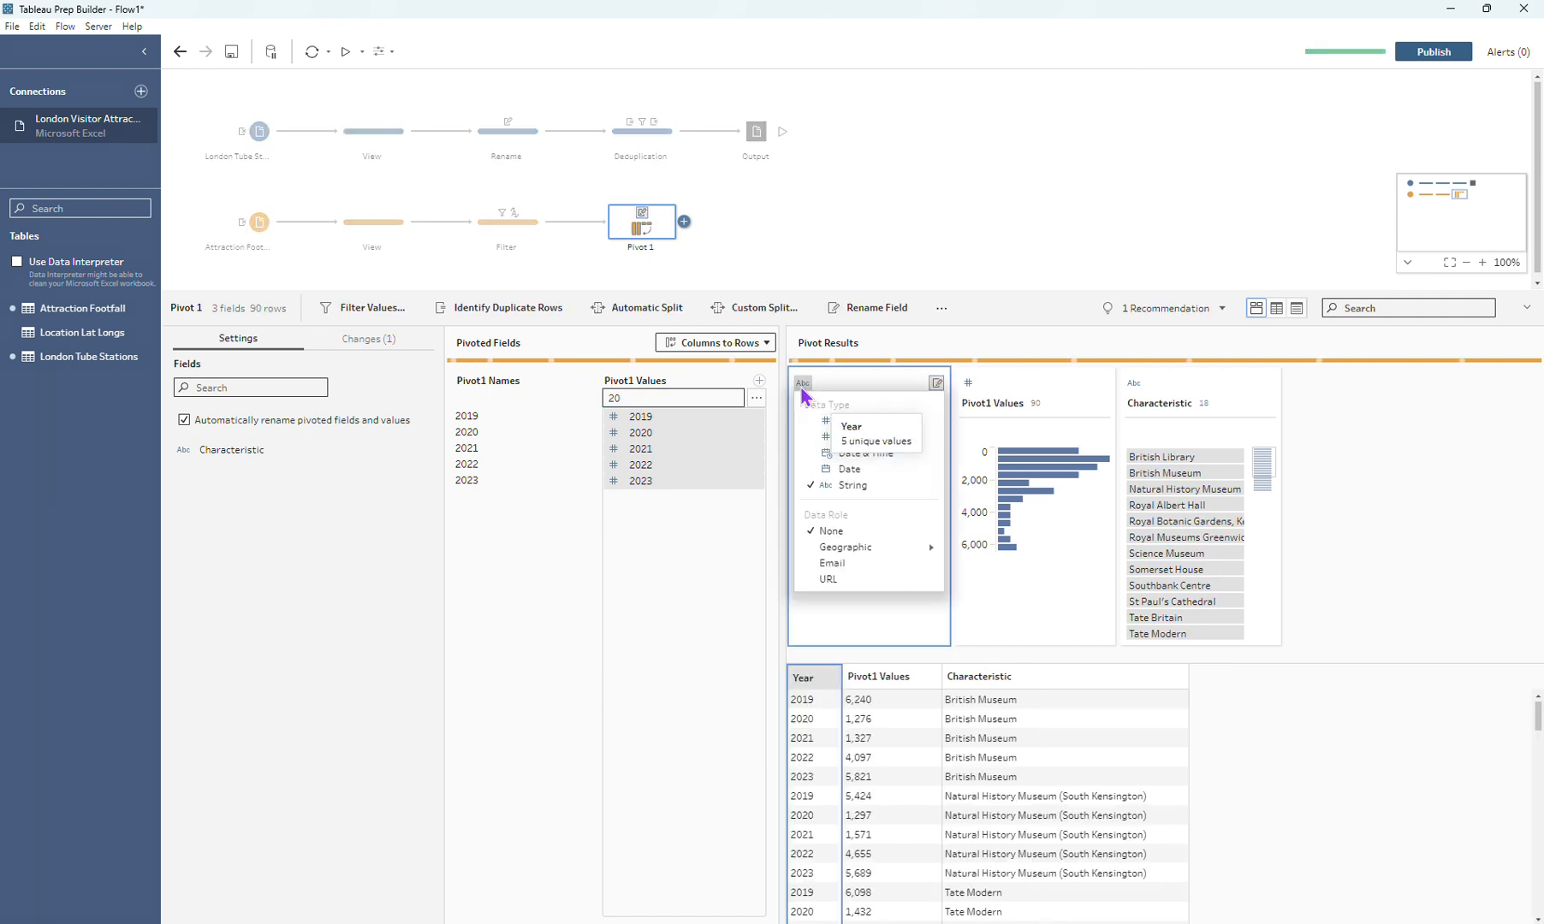
pyautogui.click(866, 441)
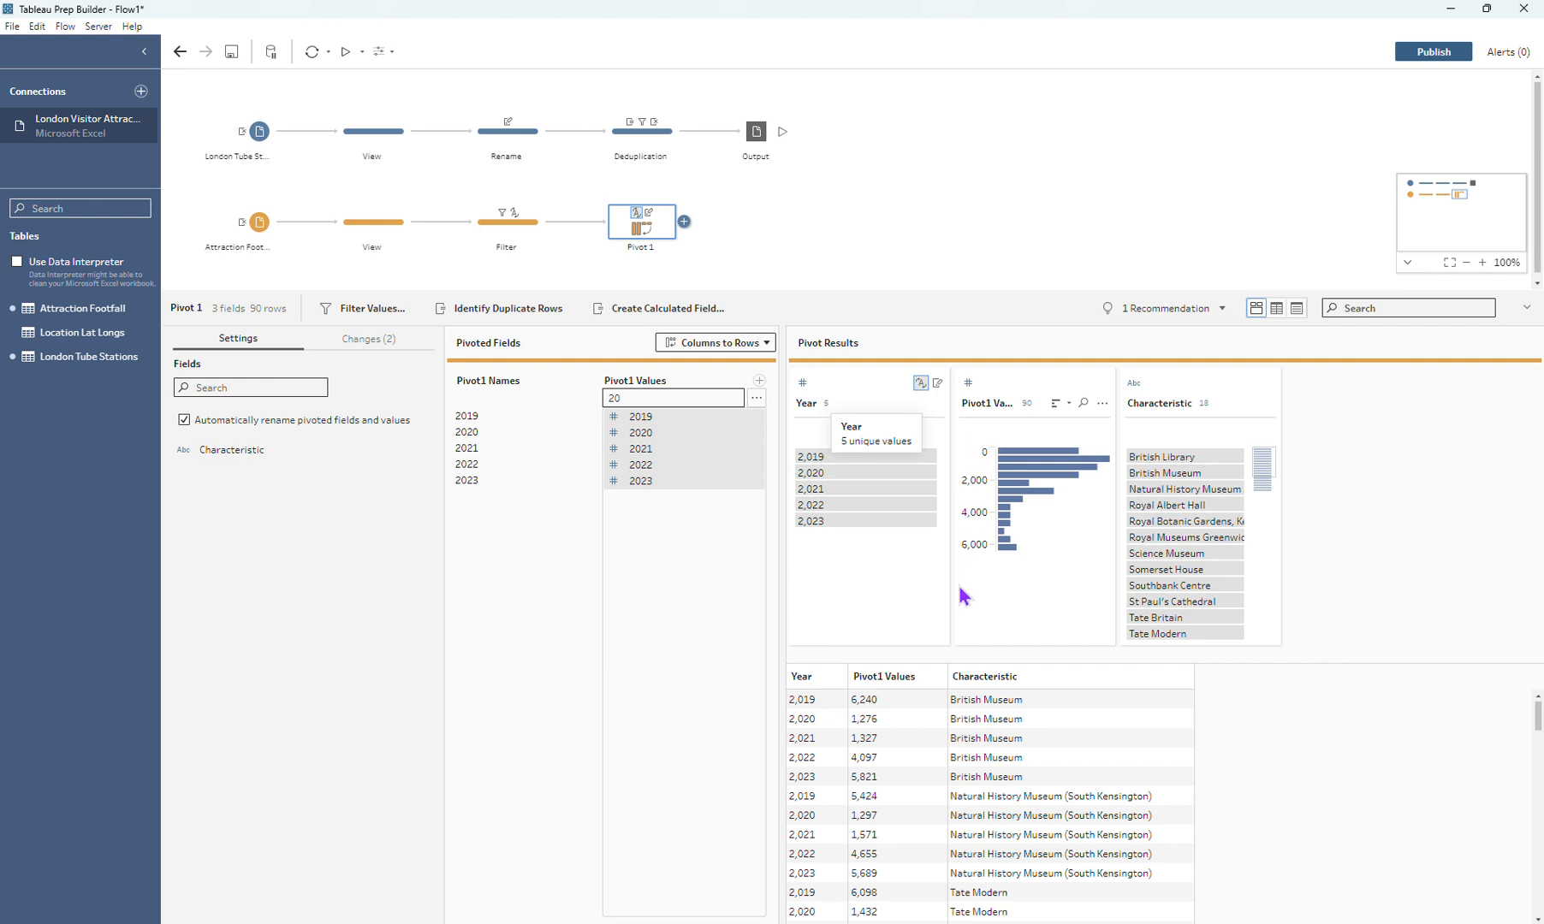
# Step: Add a clean step named "x1000" after the pivot step
pyautogui.click(683, 222)
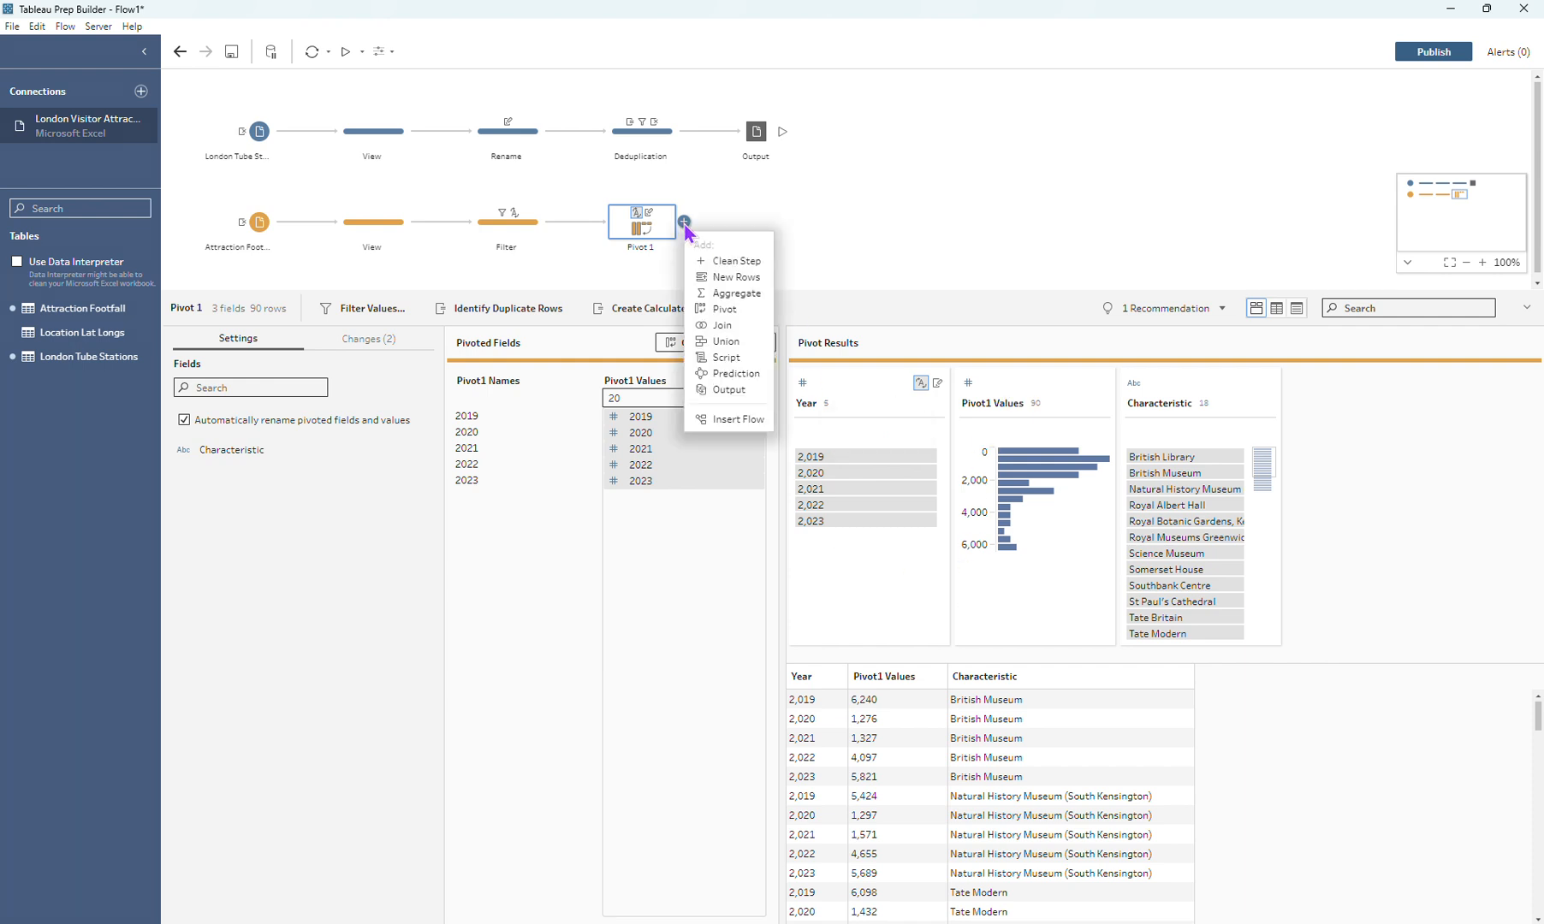
pyautogui.click(726, 258)
pyautogui.doubleClick(756, 248)
pyautogui.write('x1')
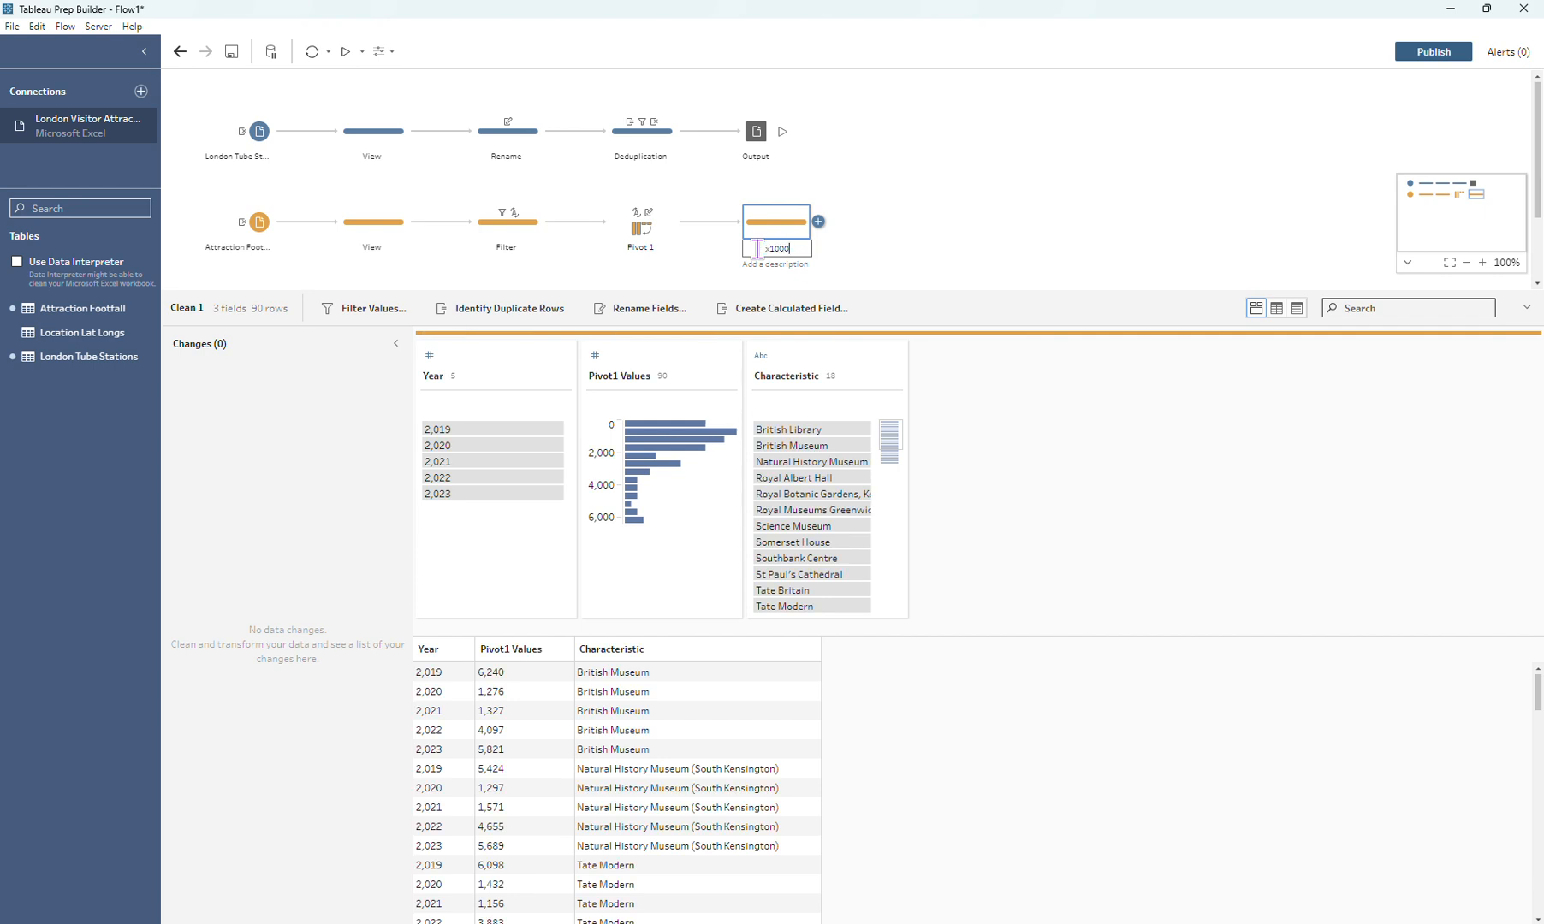
pyautogui.write('000')
pyautogui.press('Return')
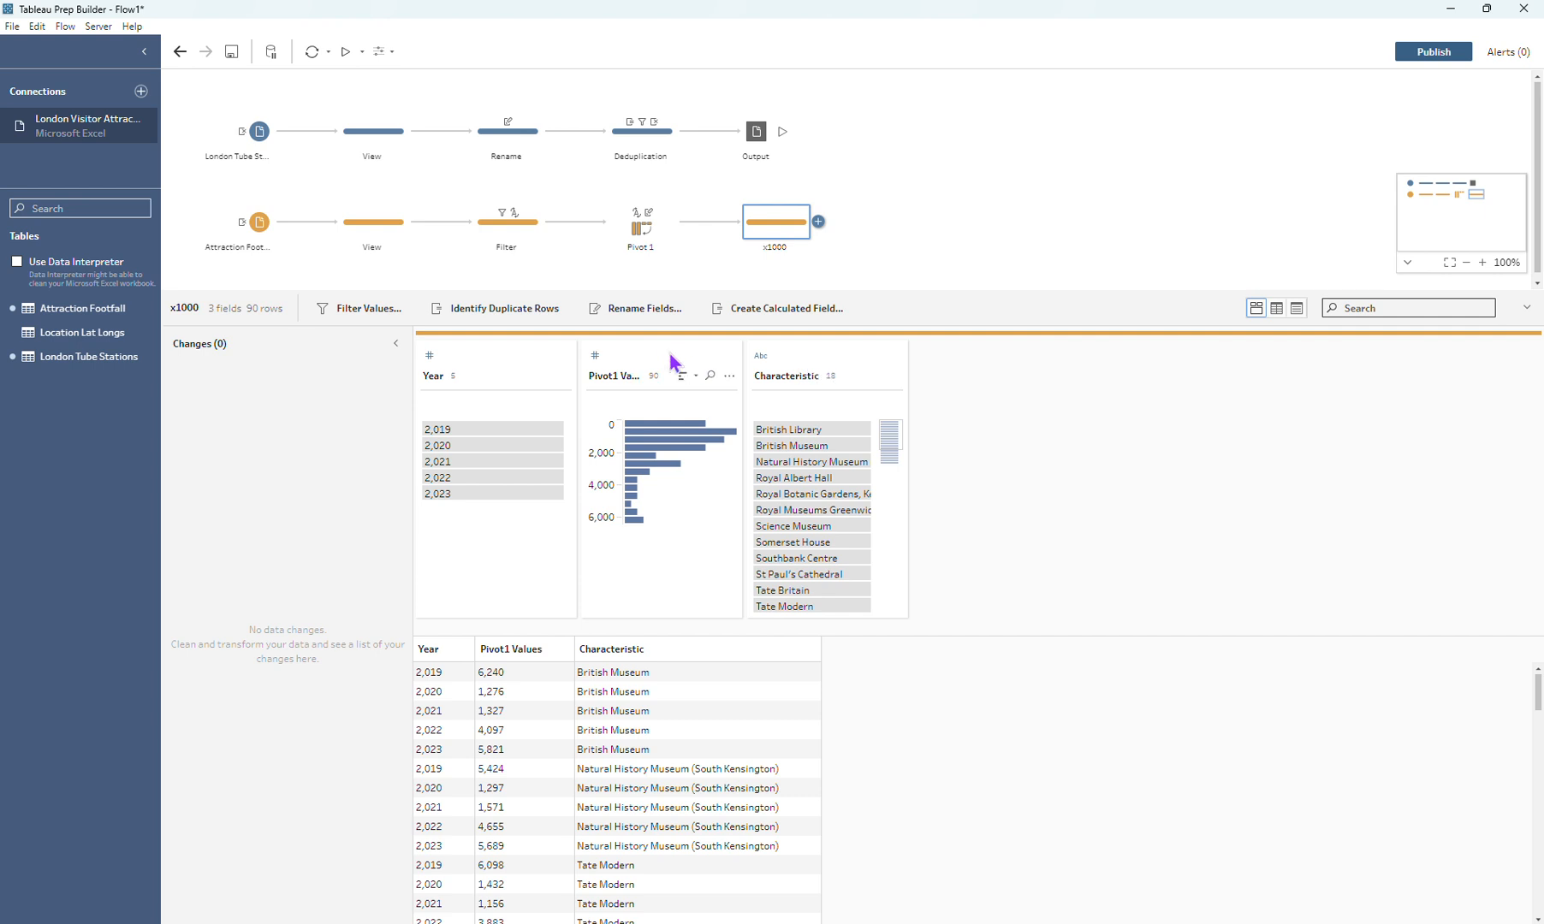
# Step: Create a calculated field named "Attraction Footfall" with the formula [Pivot1 Values]*1000 in the x1000 step
pyautogui.click(767, 310)
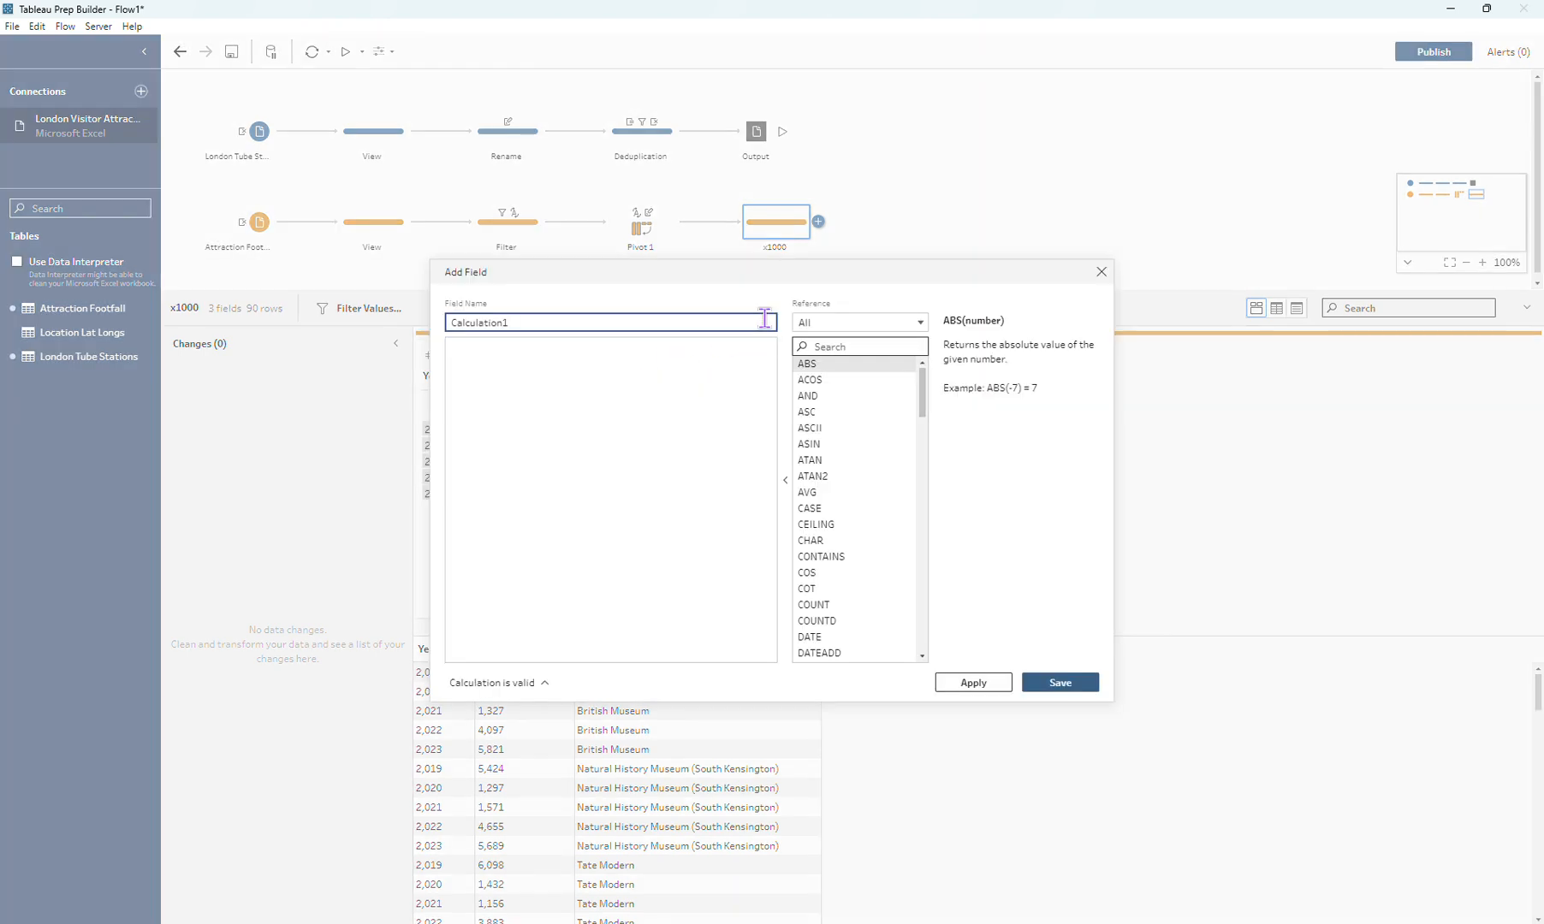
pyautogui.write('Attr')
pyautogui.press('Tab')
pyautogui.write('[Pivot1 Values]')
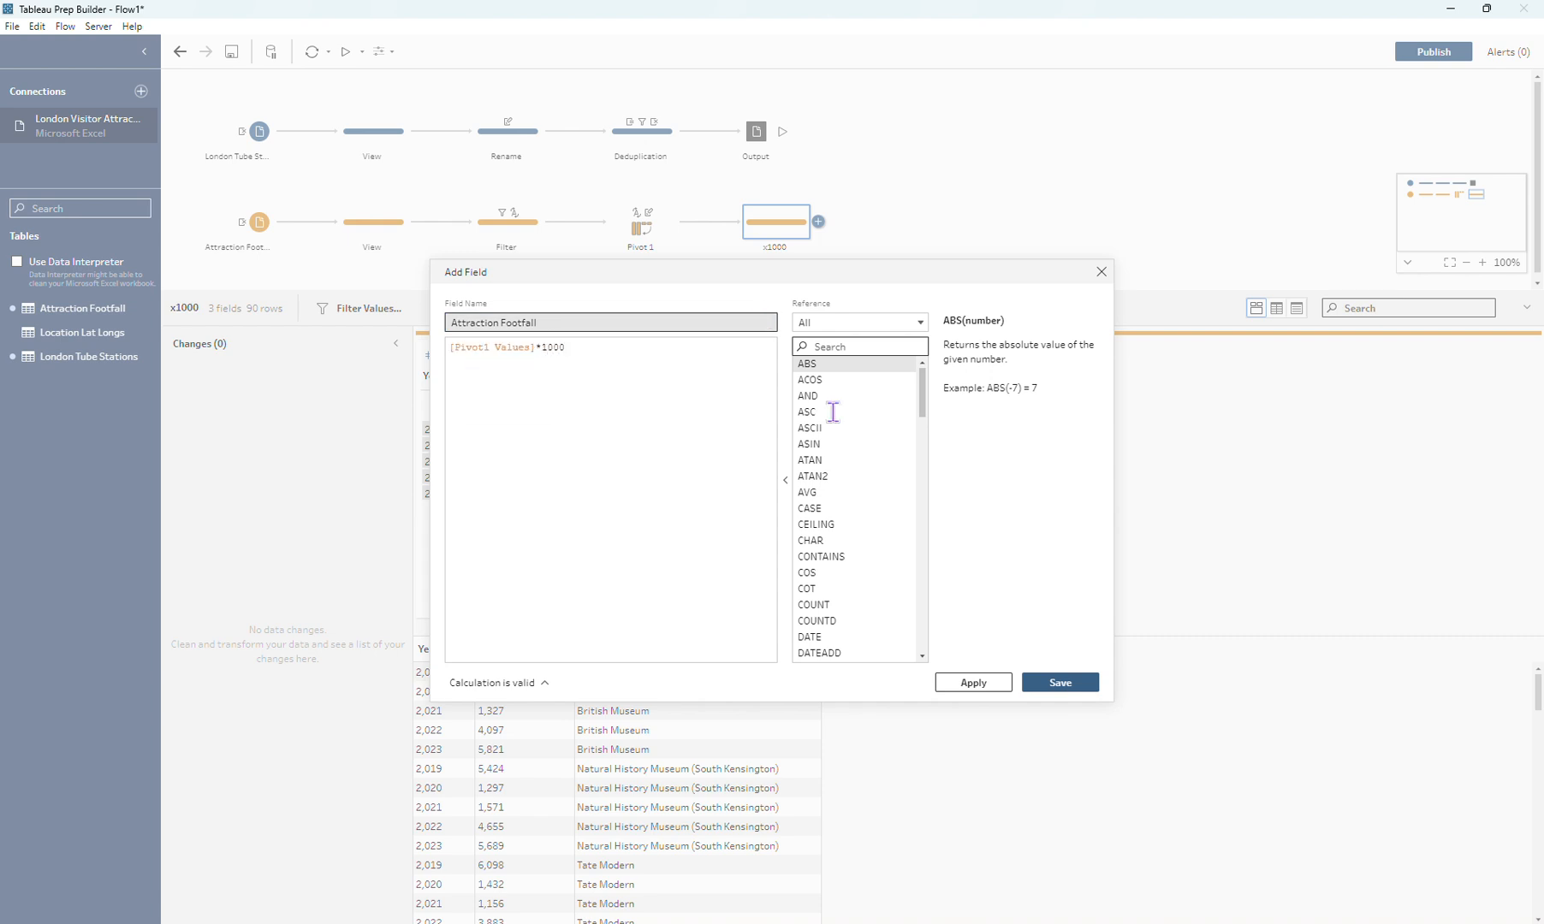
pyautogui.click(1081, 685)
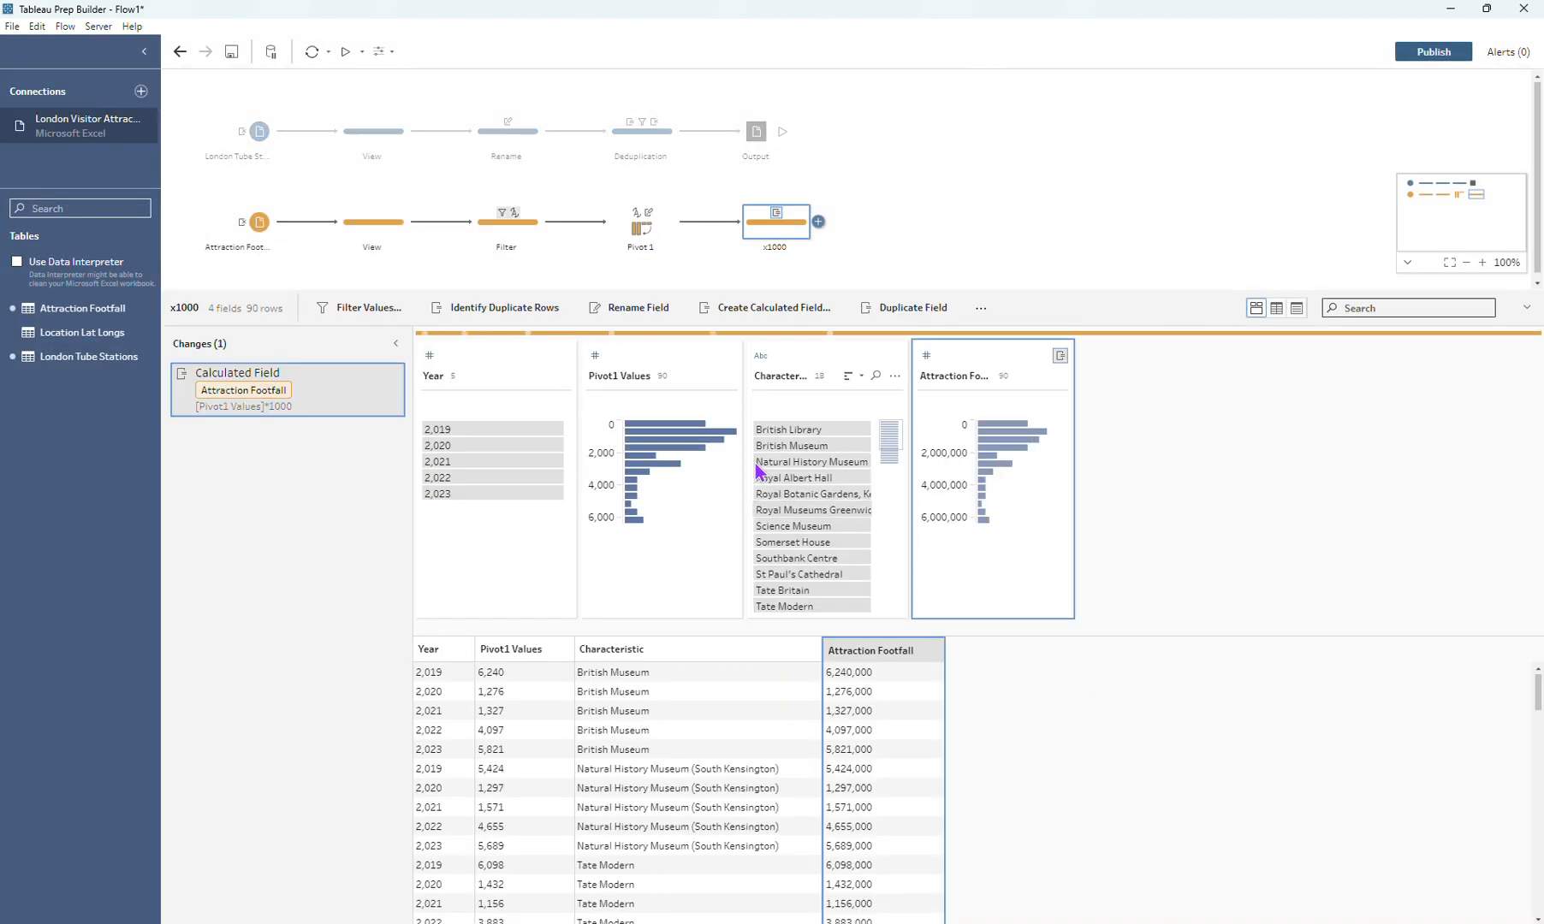
# Step: Remove the Pivot1 Values field from the x1000 step
pyautogui.click(654, 355)
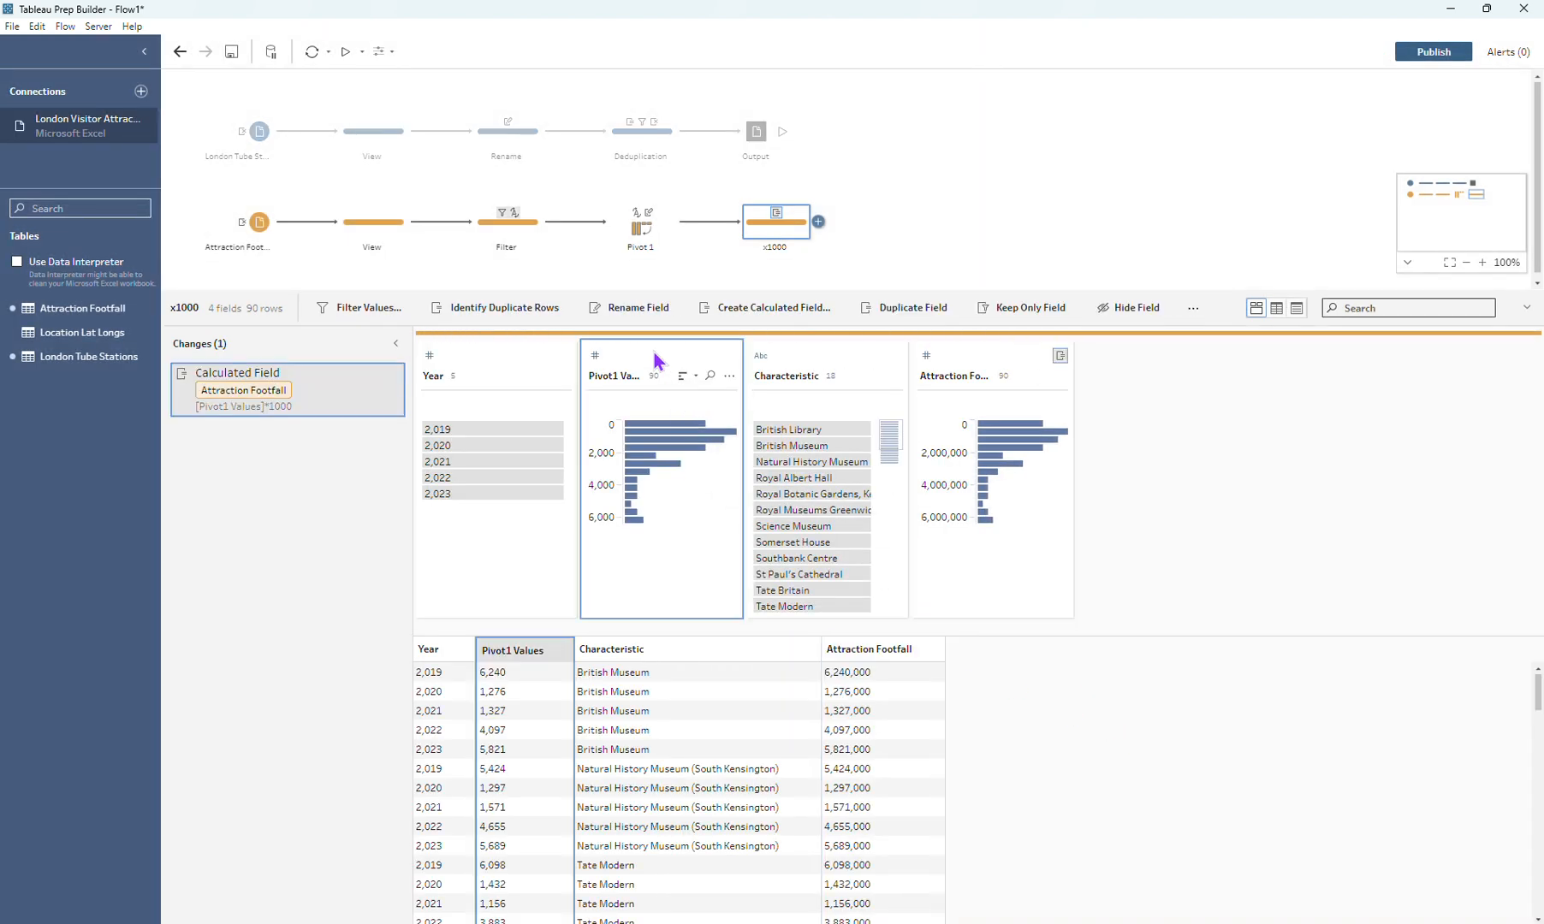
pyautogui.click(1197, 309)
pyautogui.click(1211, 333)
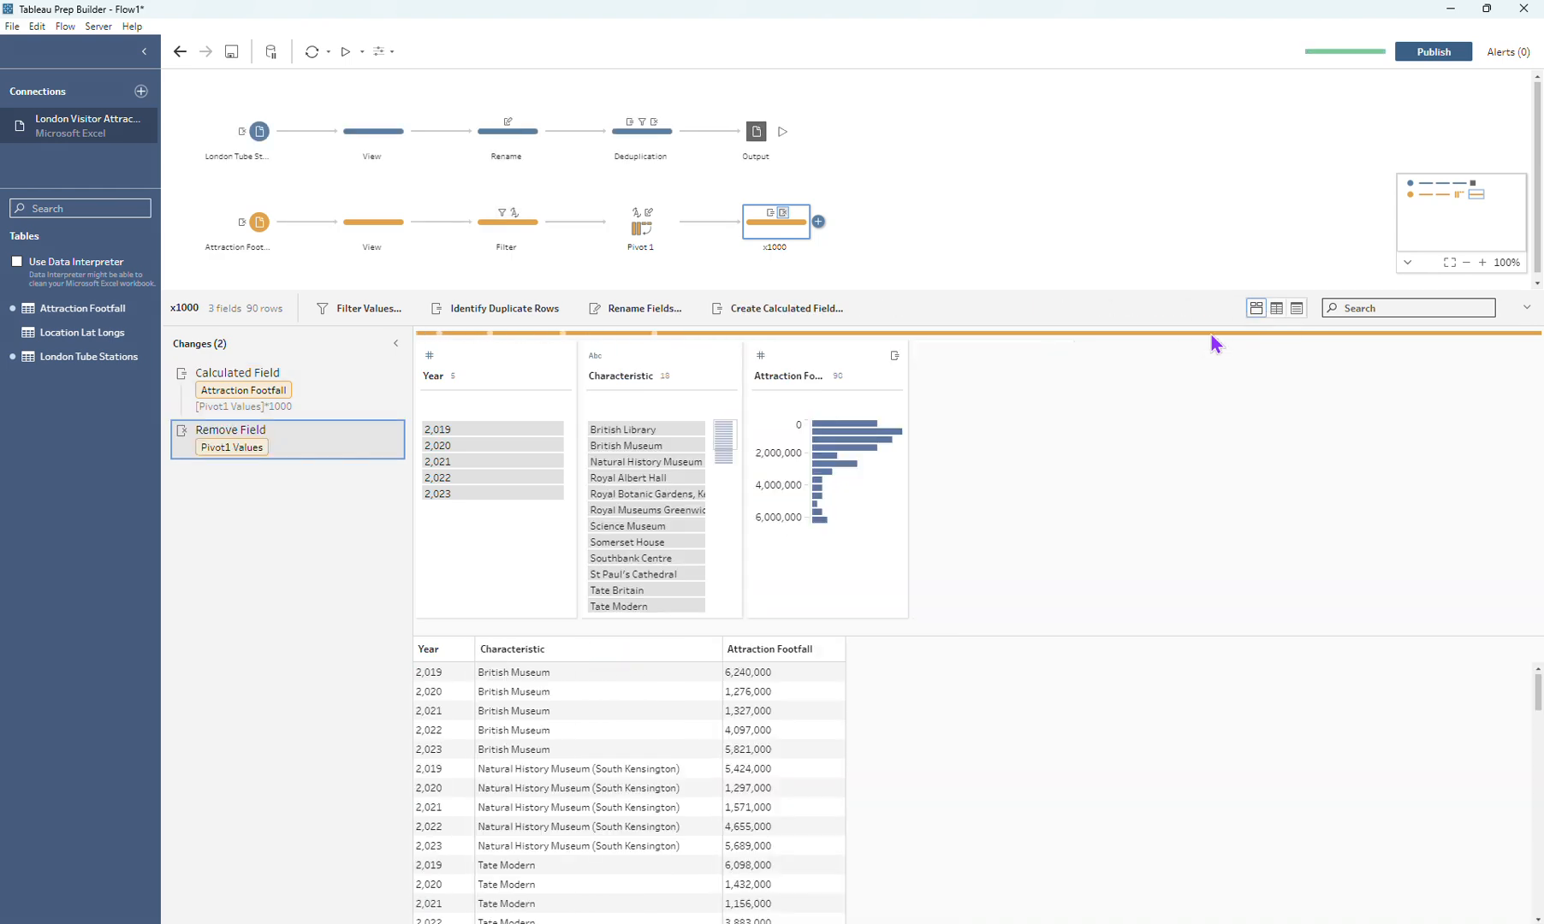
# Step: Add a clean step named "Avg" after the x1000 step
pyautogui.click(819, 225)
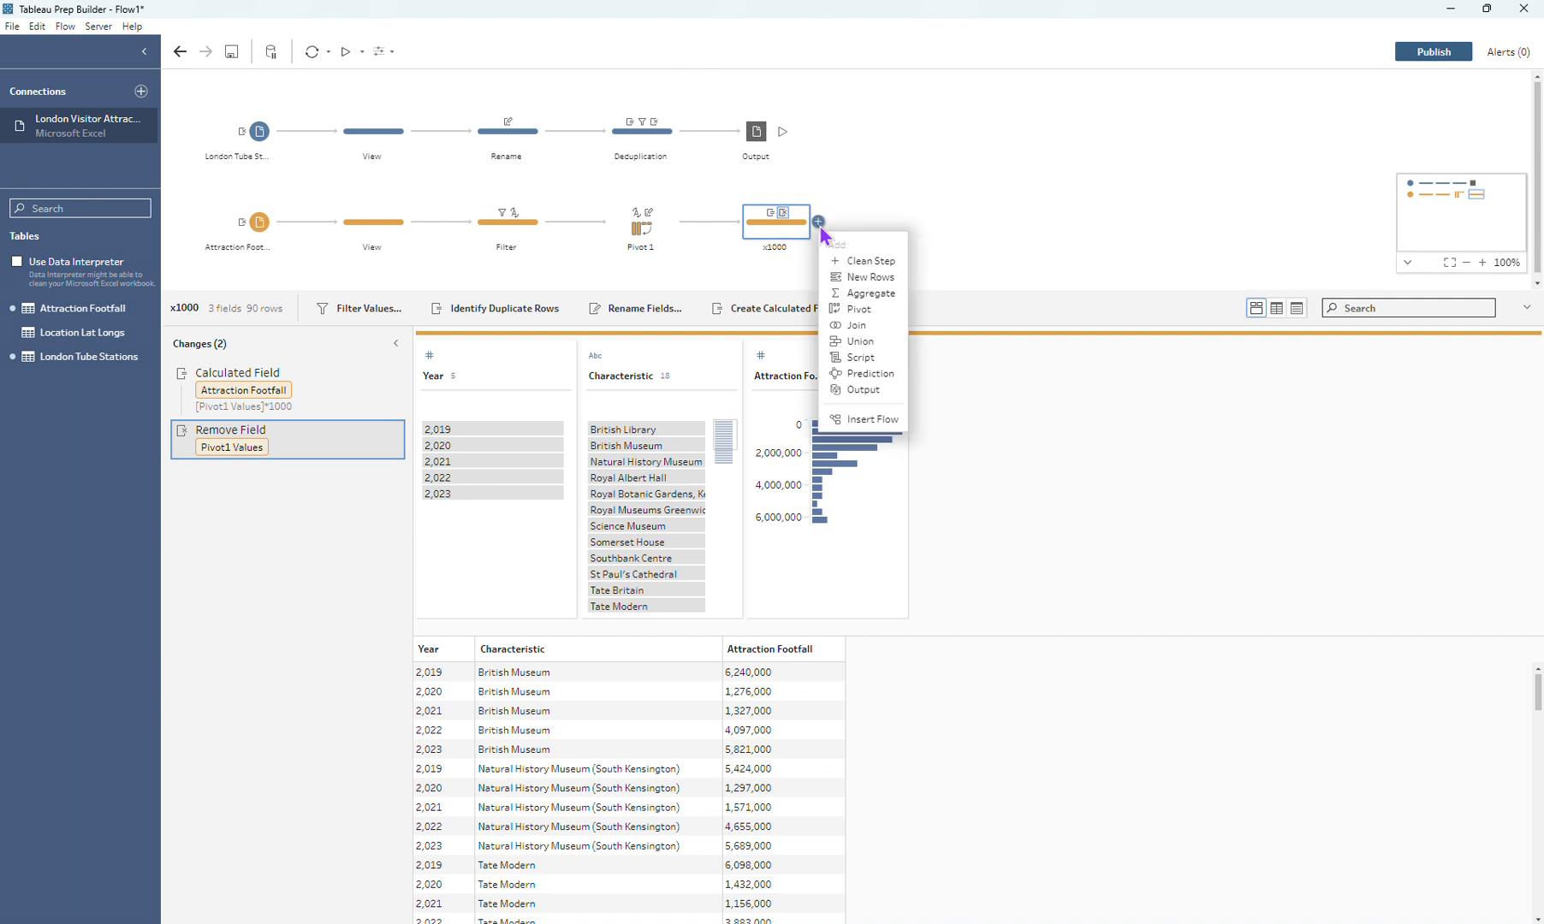
pyautogui.click(856, 255)
pyautogui.write('Av')
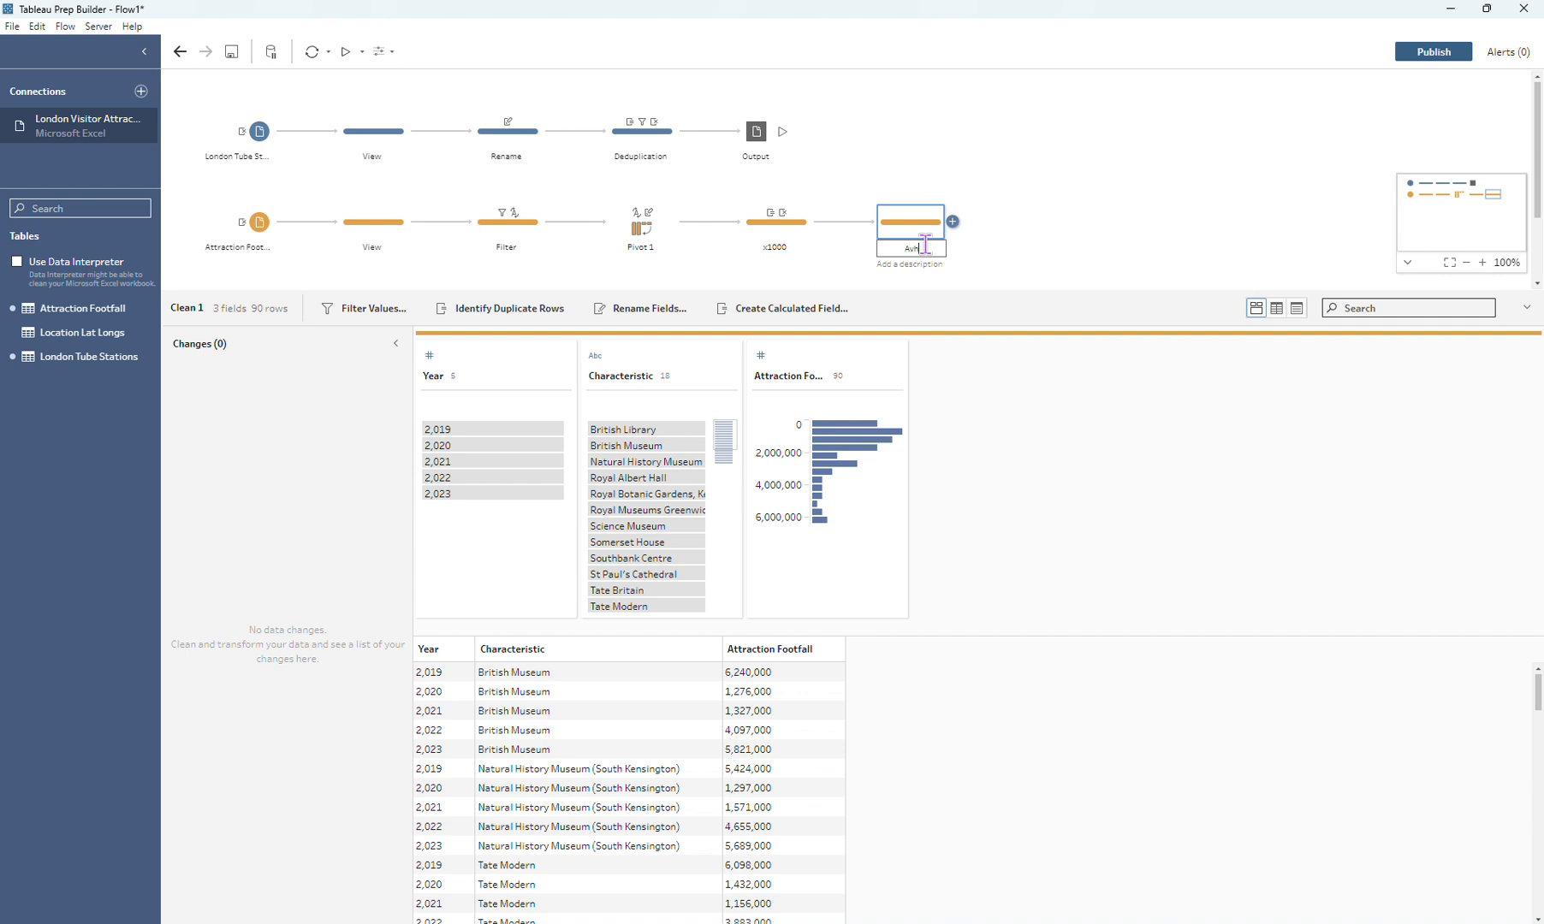
pyautogui.write('g')
pyautogui.press('Return')
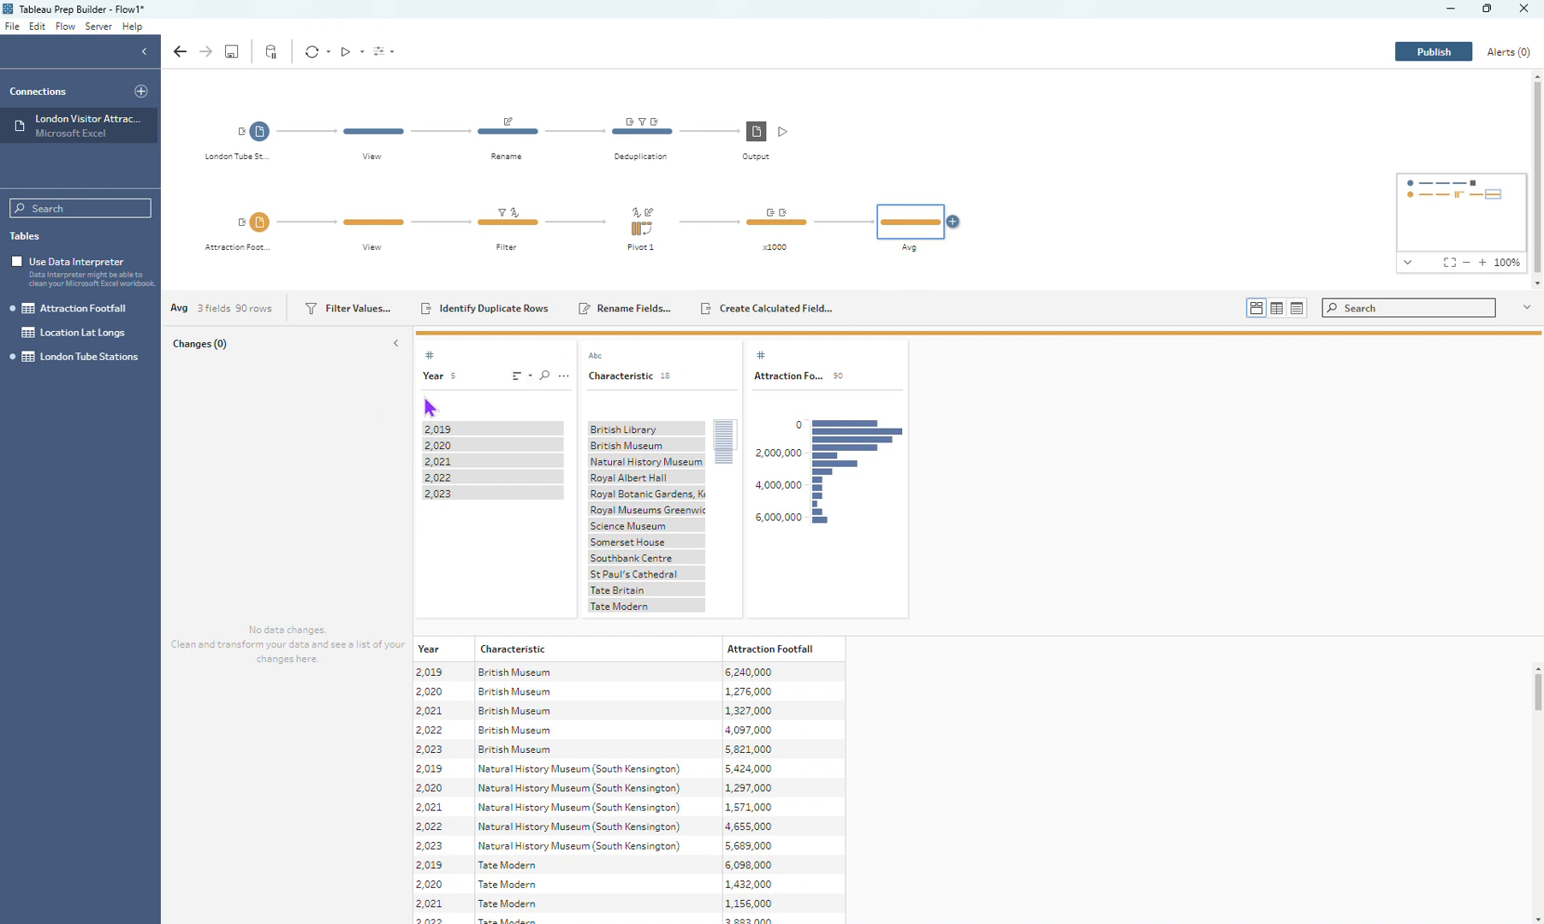
# Step: Create a FIXED LOD calculation in the Avg step that computes the AVG of Attraction Footfall grouped by Characteristic
pyautogui.click(894, 377)
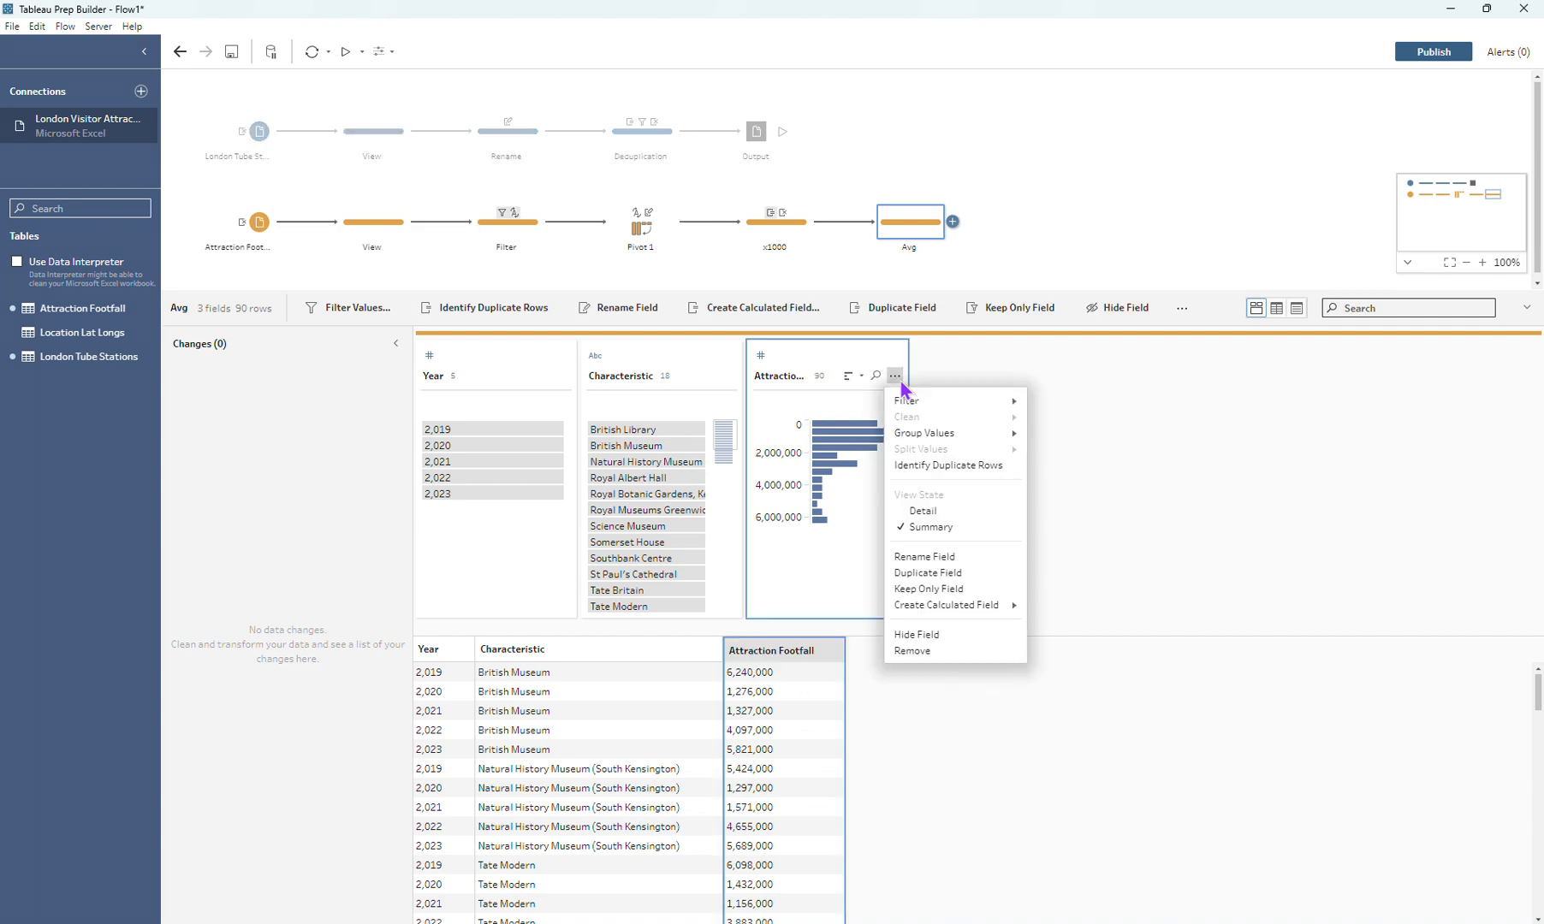
pyautogui.moveTo(926, 608)
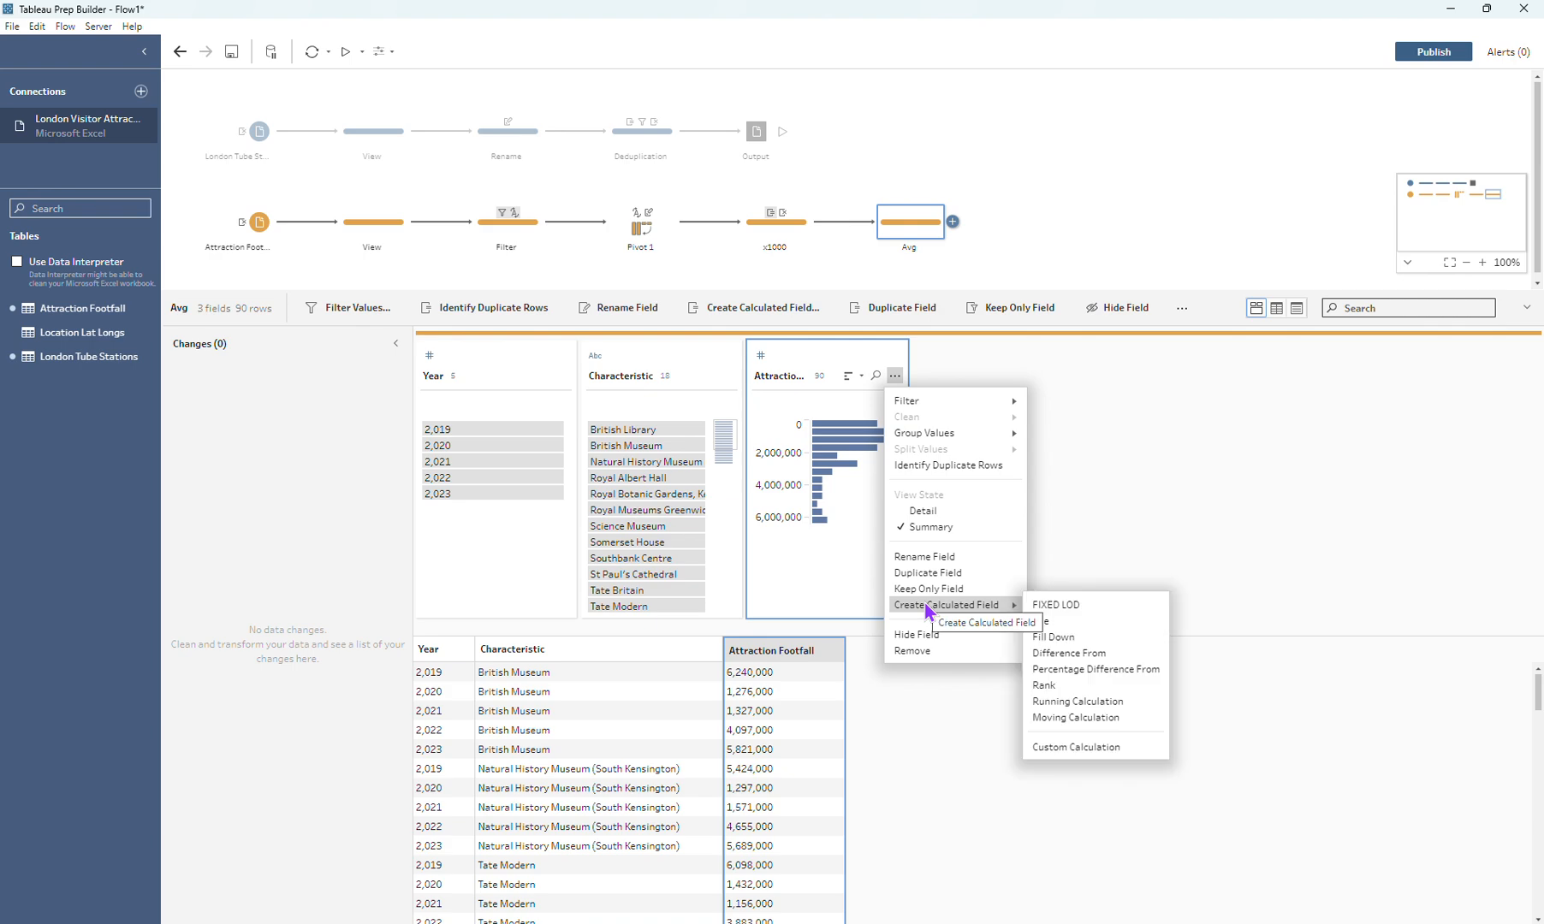
pyautogui.click(1046, 606)
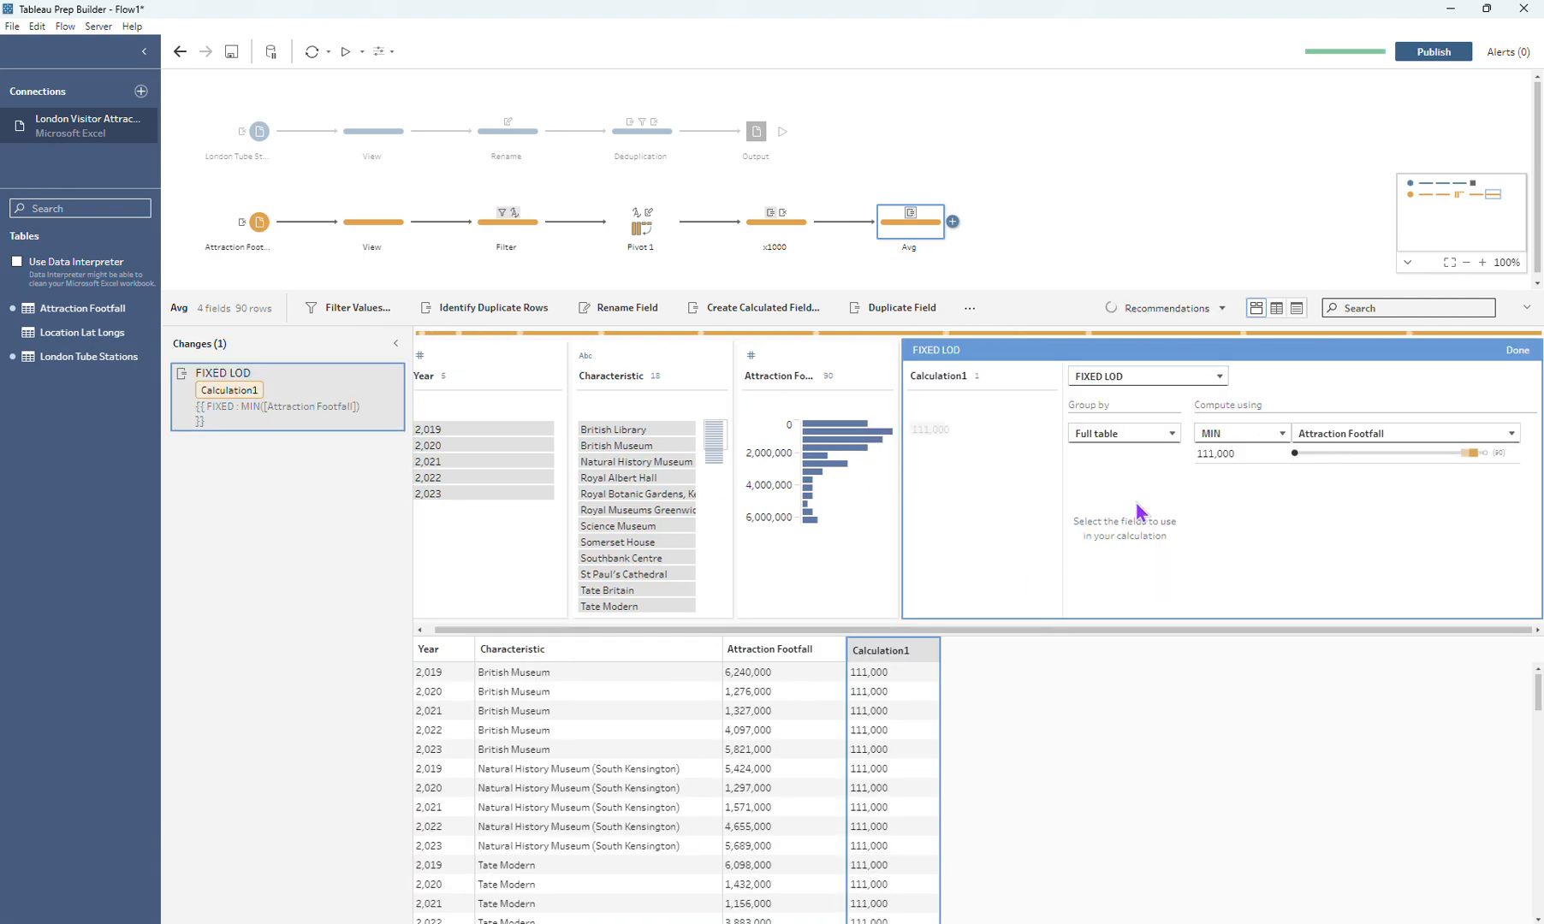
pyautogui.click(1128, 437)
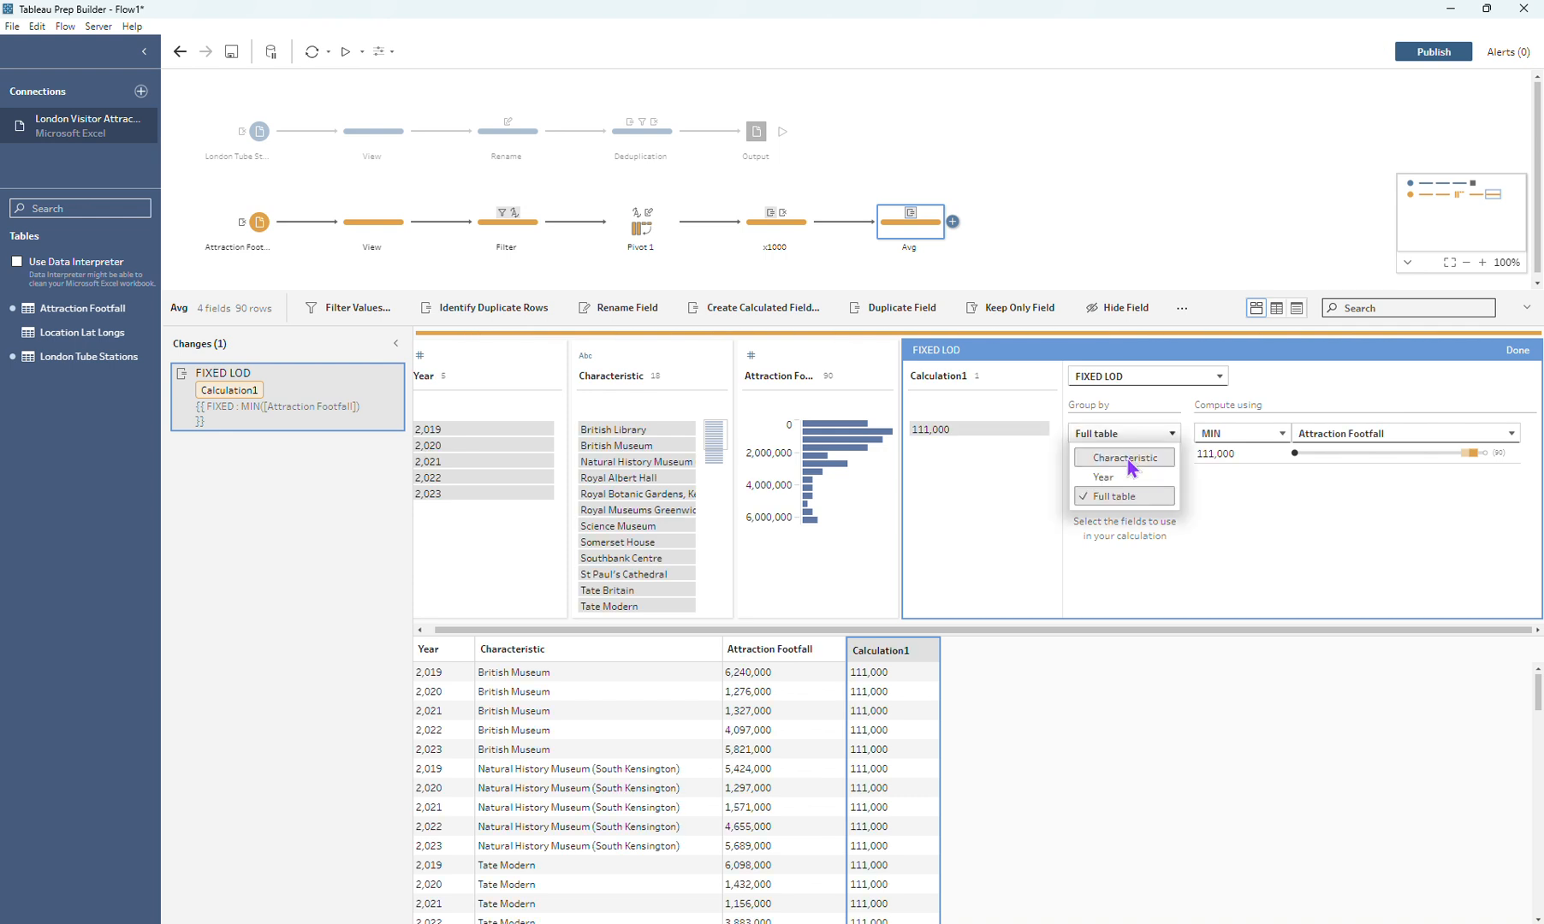
pyautogui.click(1128, 461)
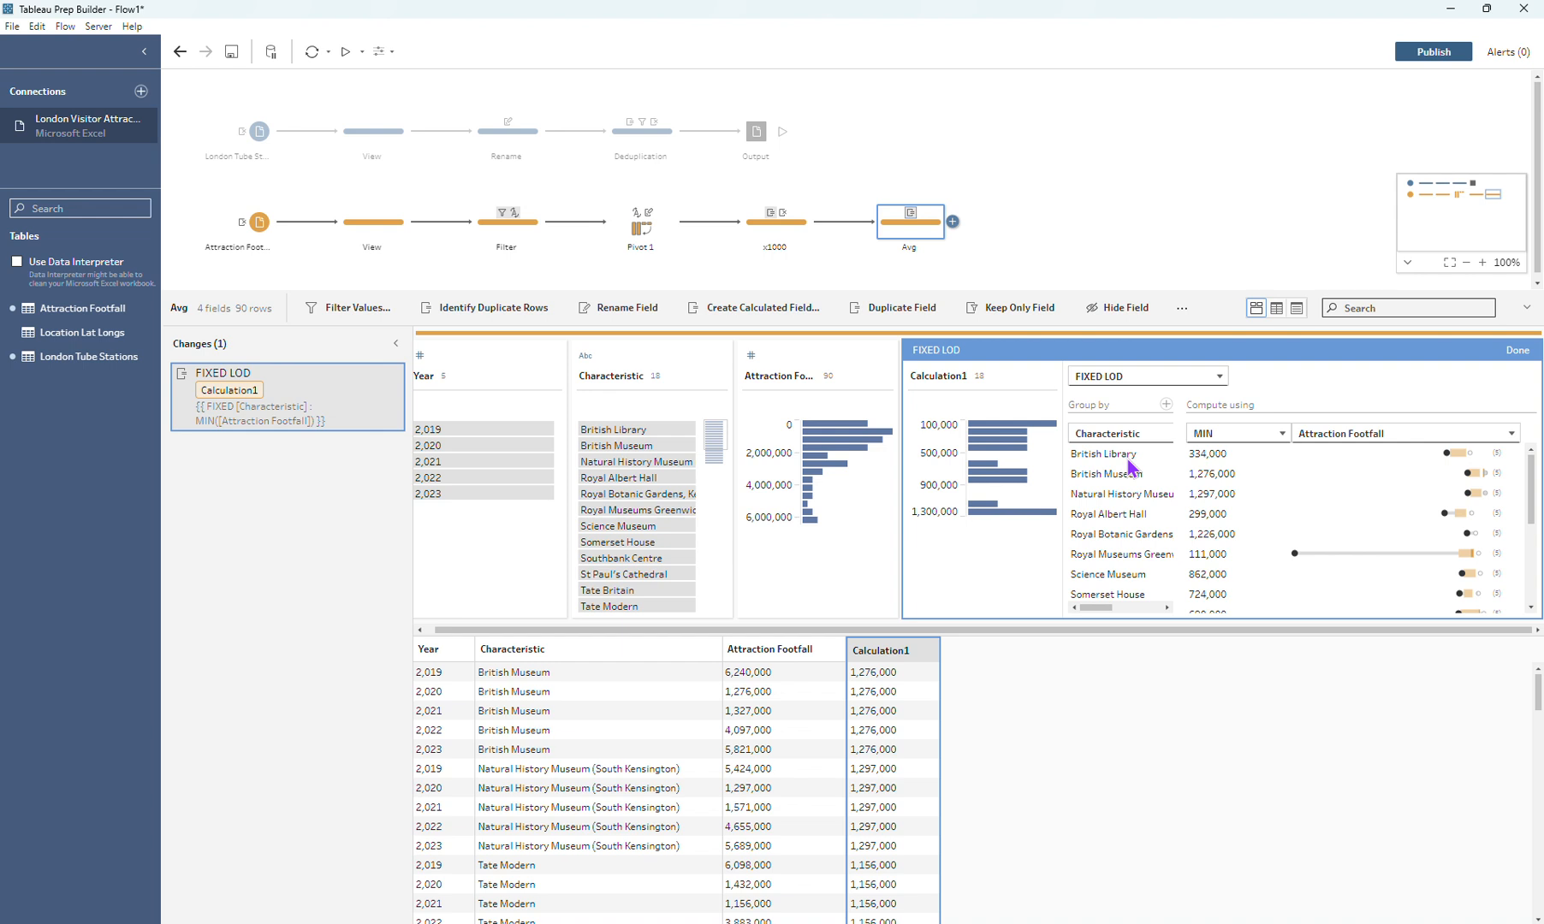
pyautogui.click(1258, 435)
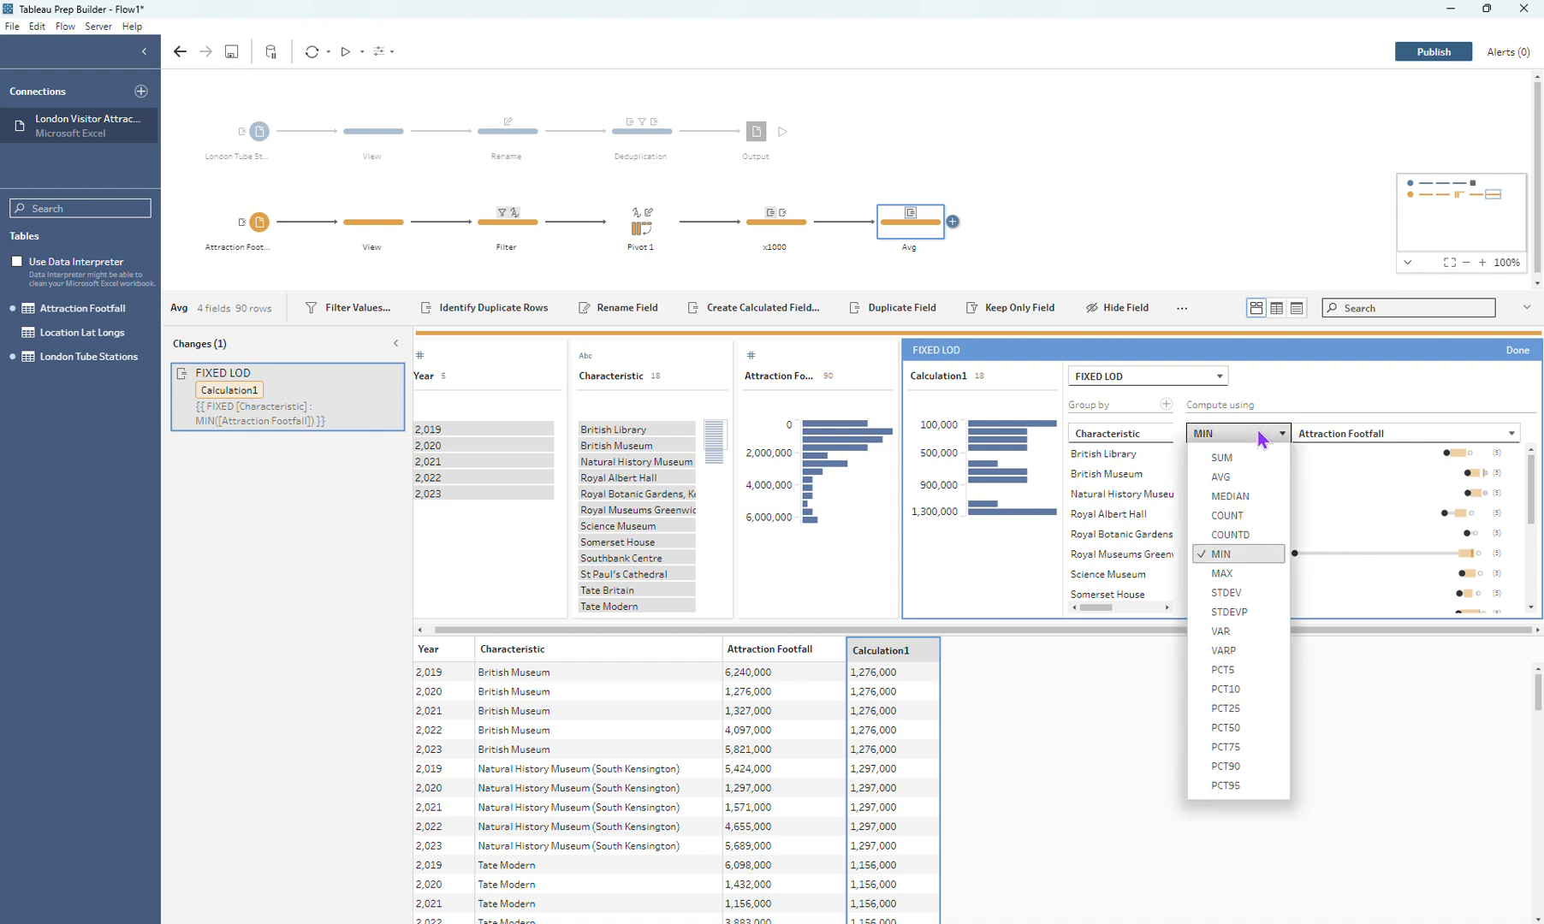
pyautogui.click(1261, 481)
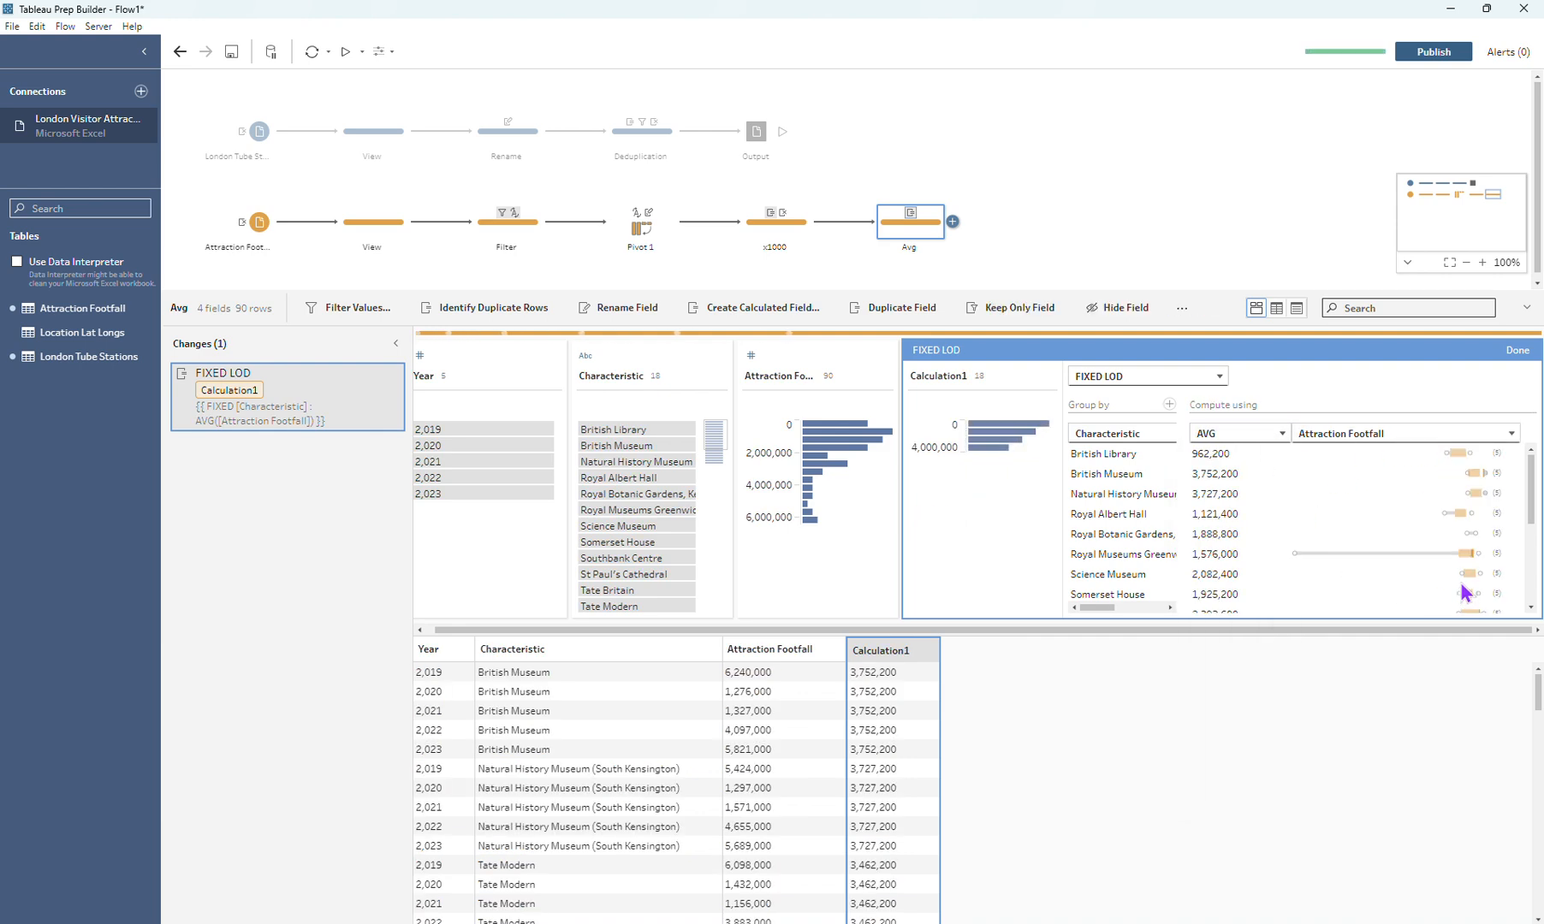
# Step: Name the FIXED LOD calculation "5 year avg Footfall" and finish editing it
pyautogui.doubleClick(923, 376)
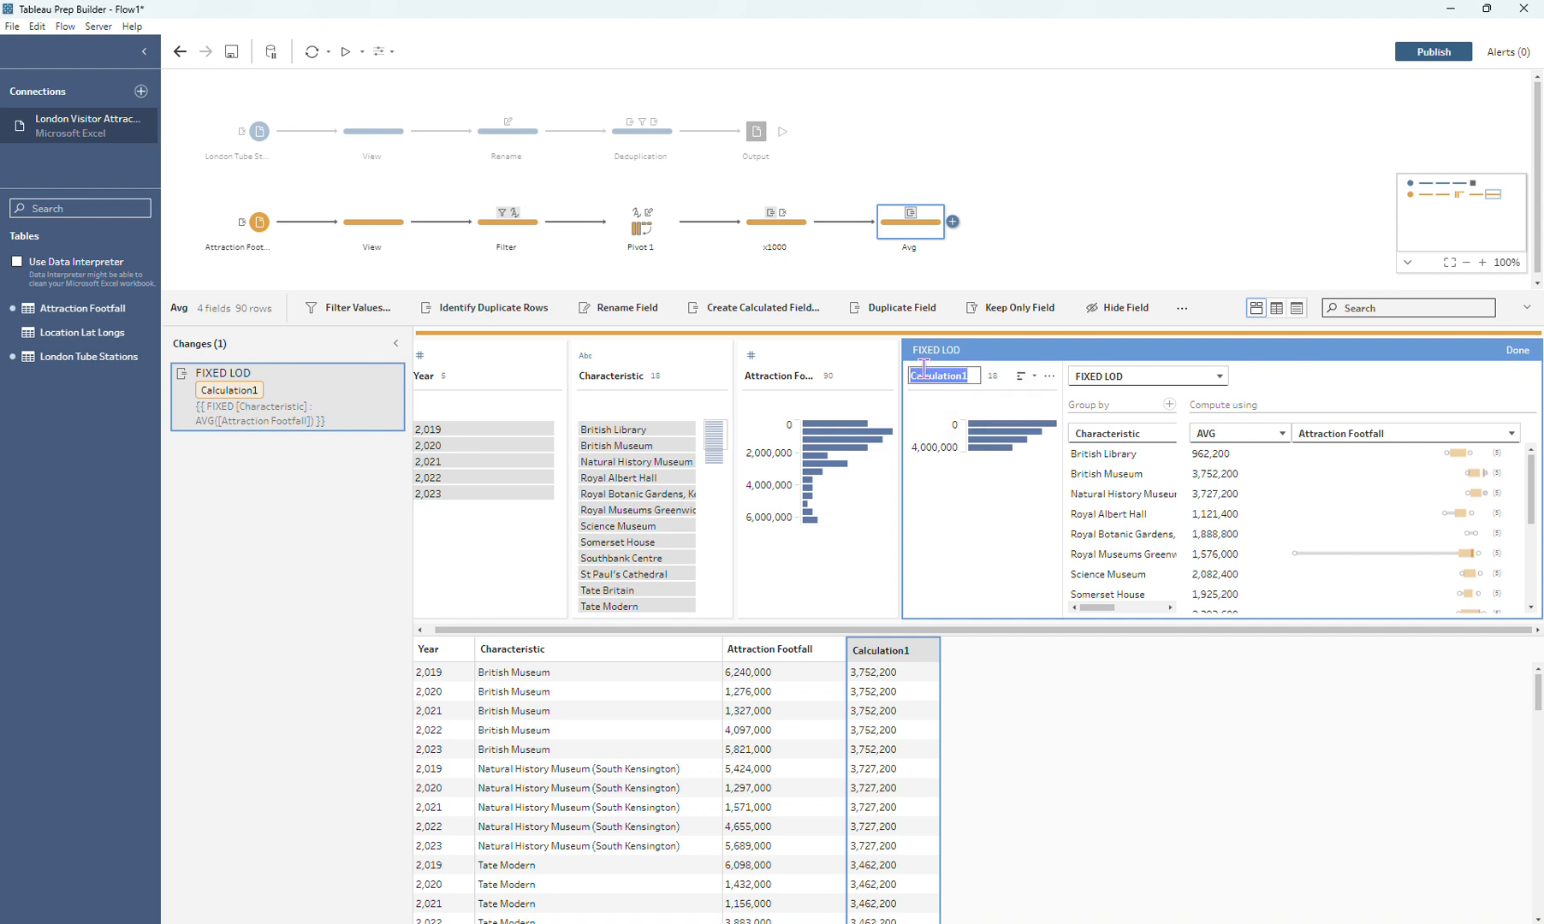
pyautogui.write('5 year avg Footfall')
pyautogui.press('Return')
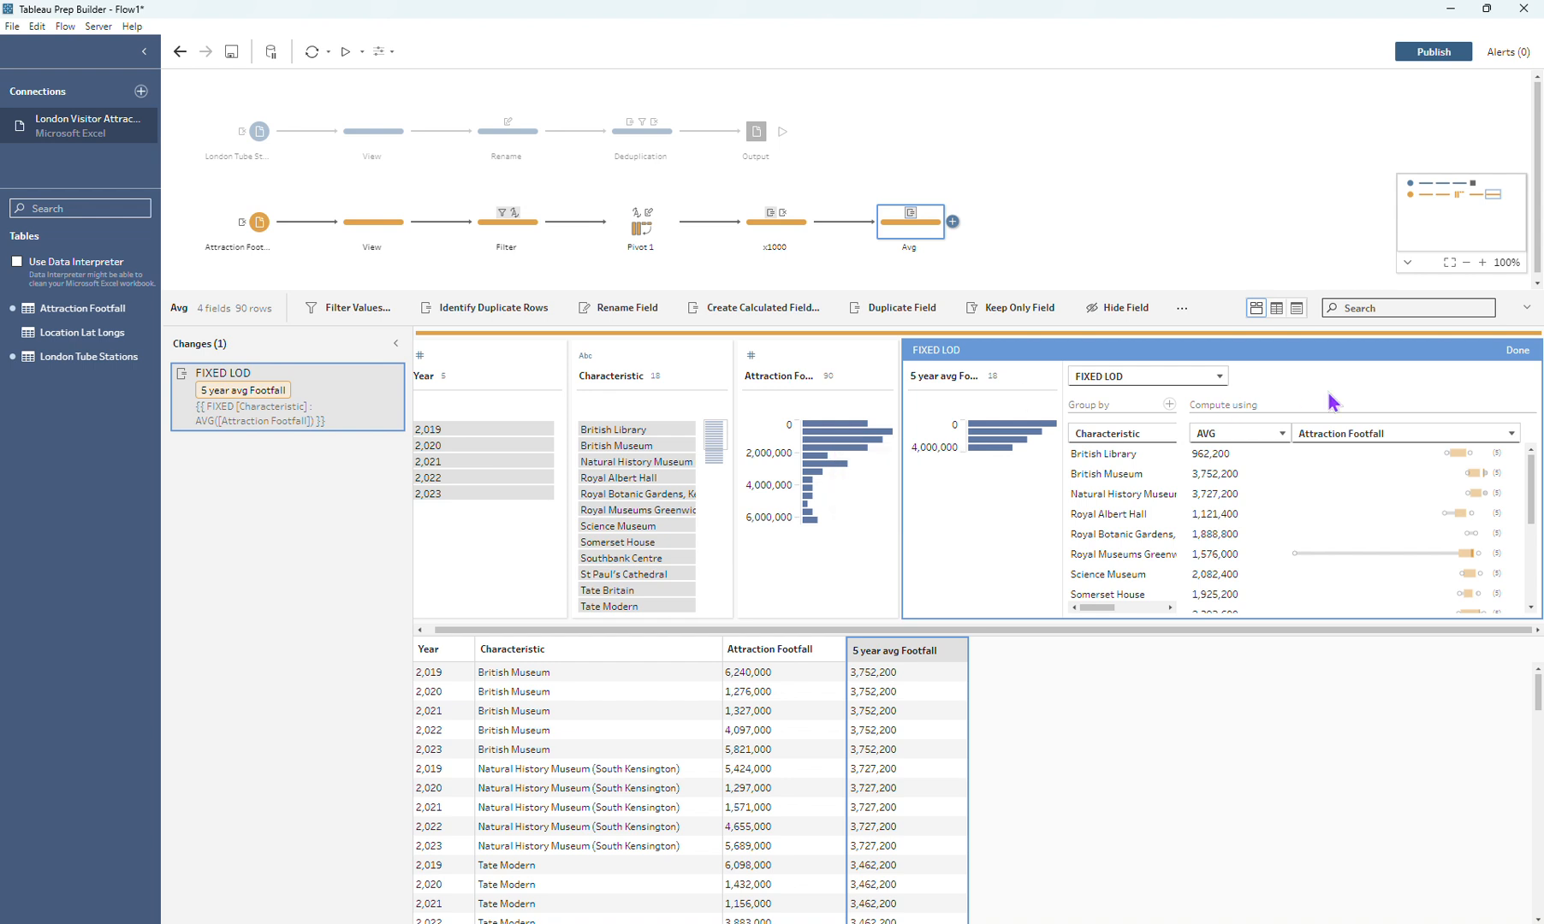
pyautogui.click(1524, 352)
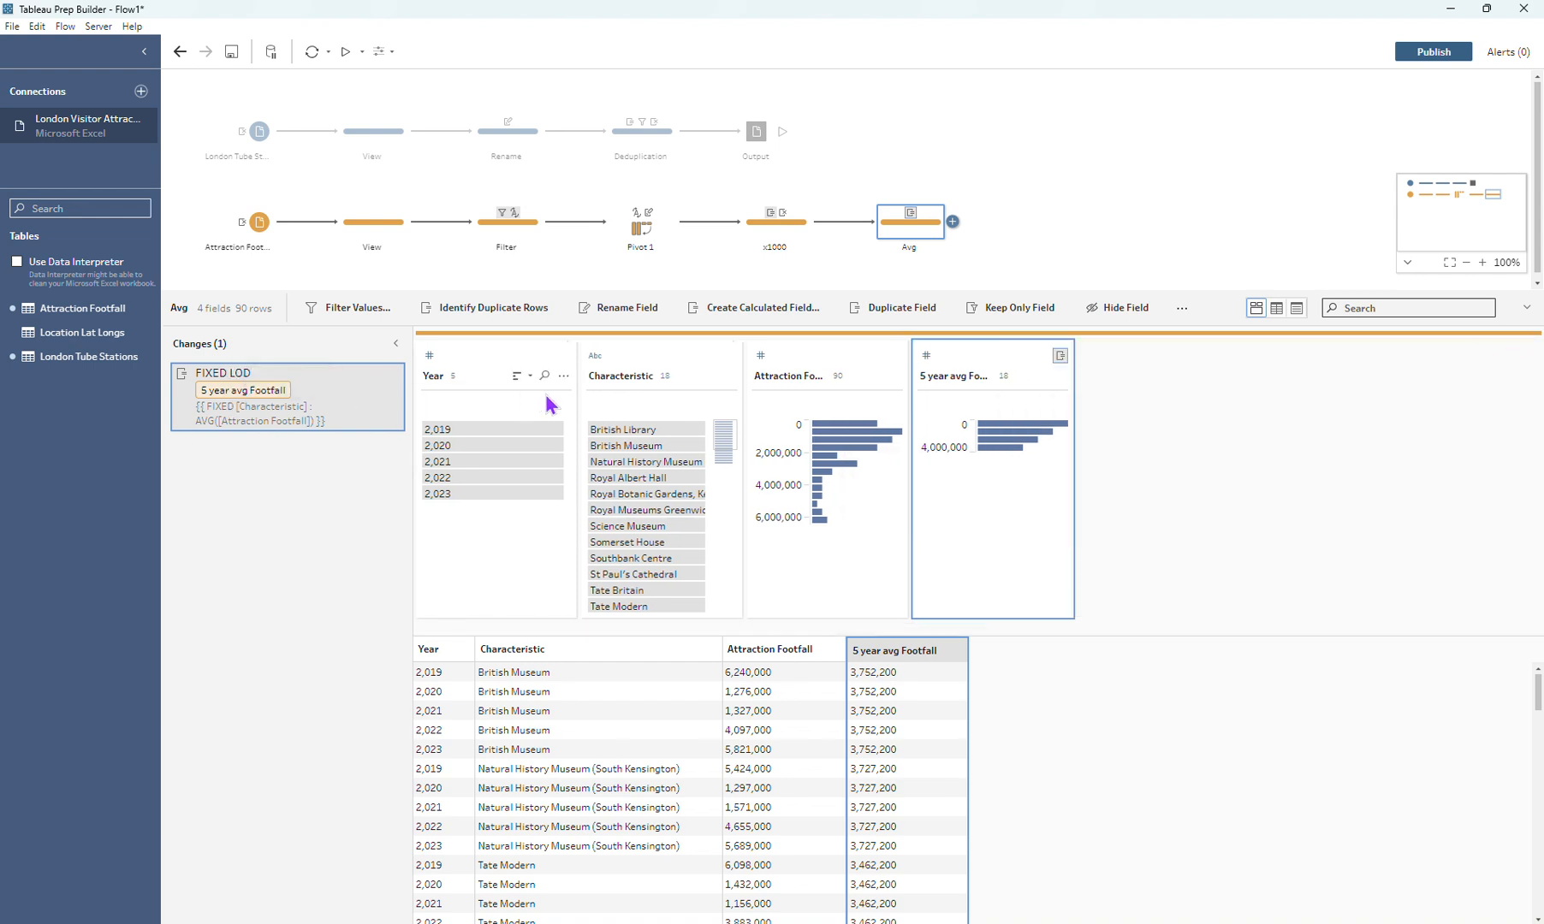
# Step: Rename the Characteristic field to "Attraction" in the Avg step
pyautogui.click(619, 391)
pyautogui.doubleClick(616, 378)
pyautogui.write('Attr')
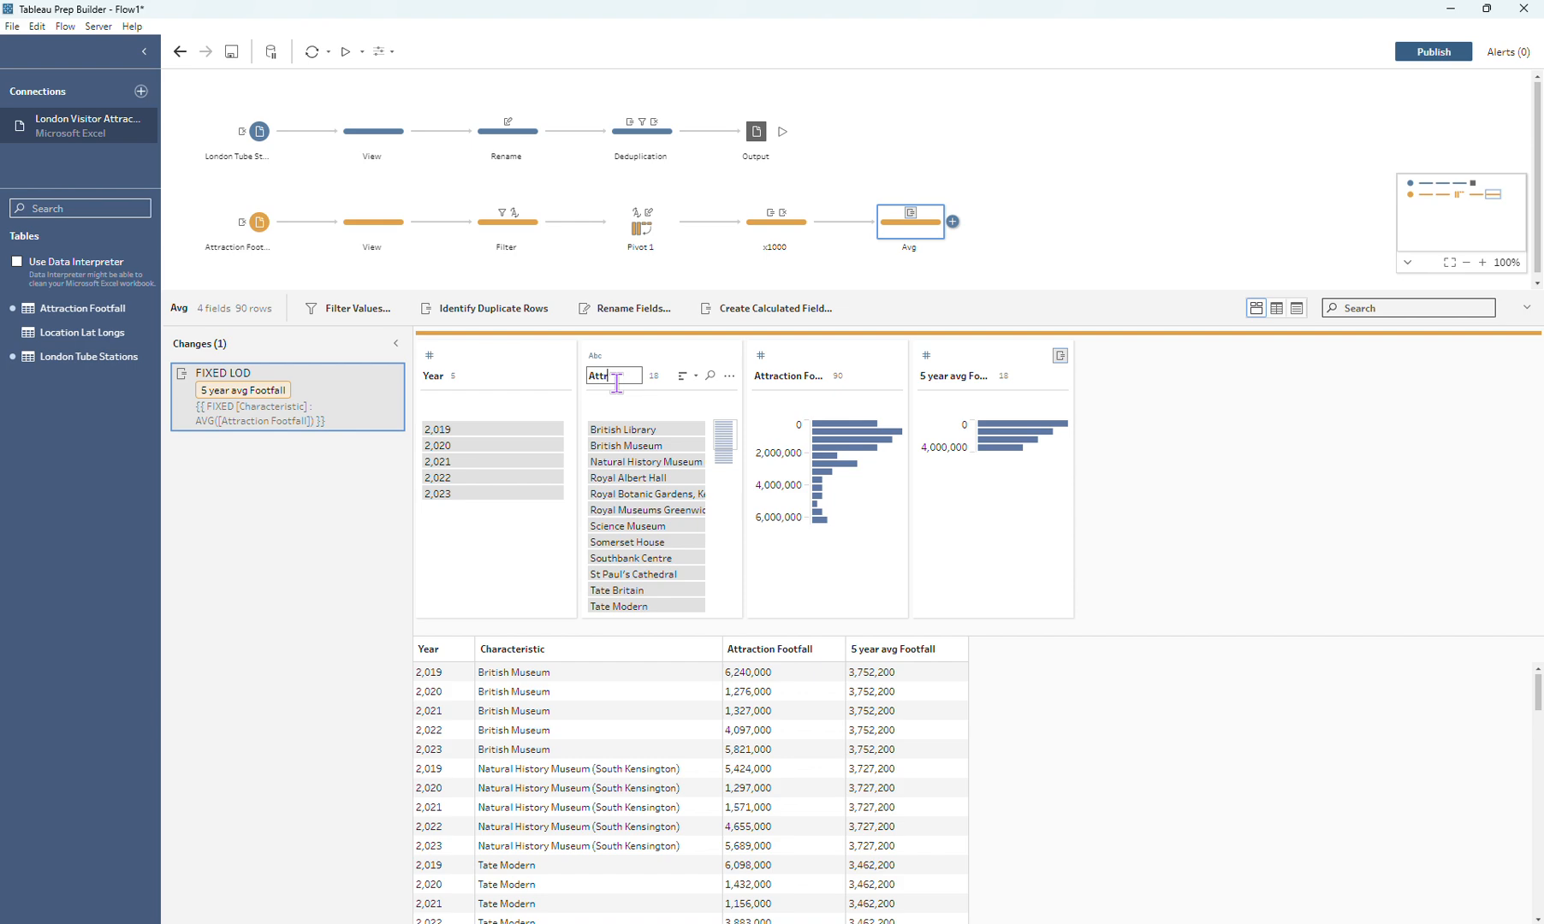
pyautogui.write('action')
pyautogui.press('Return')
# Step: Add a clean step named "Rank" after the Avg step
pyautogui.click(953, 222)
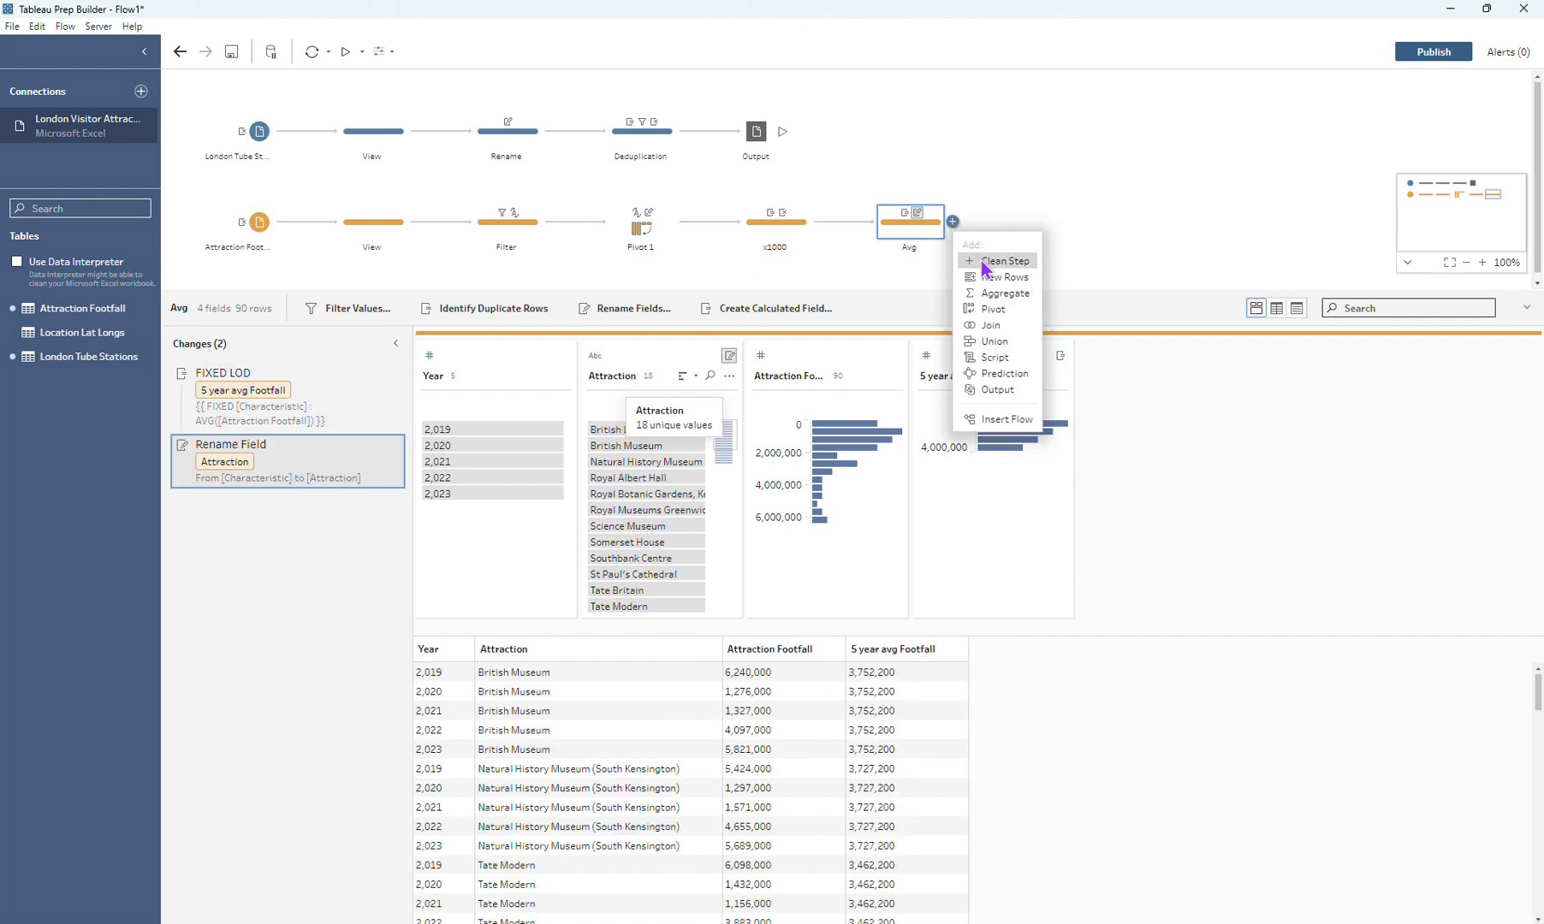
pyautogui.click(1034, 253)
pyautogui.doubleClick(1034, 248)
pyautogui.write('Rank')
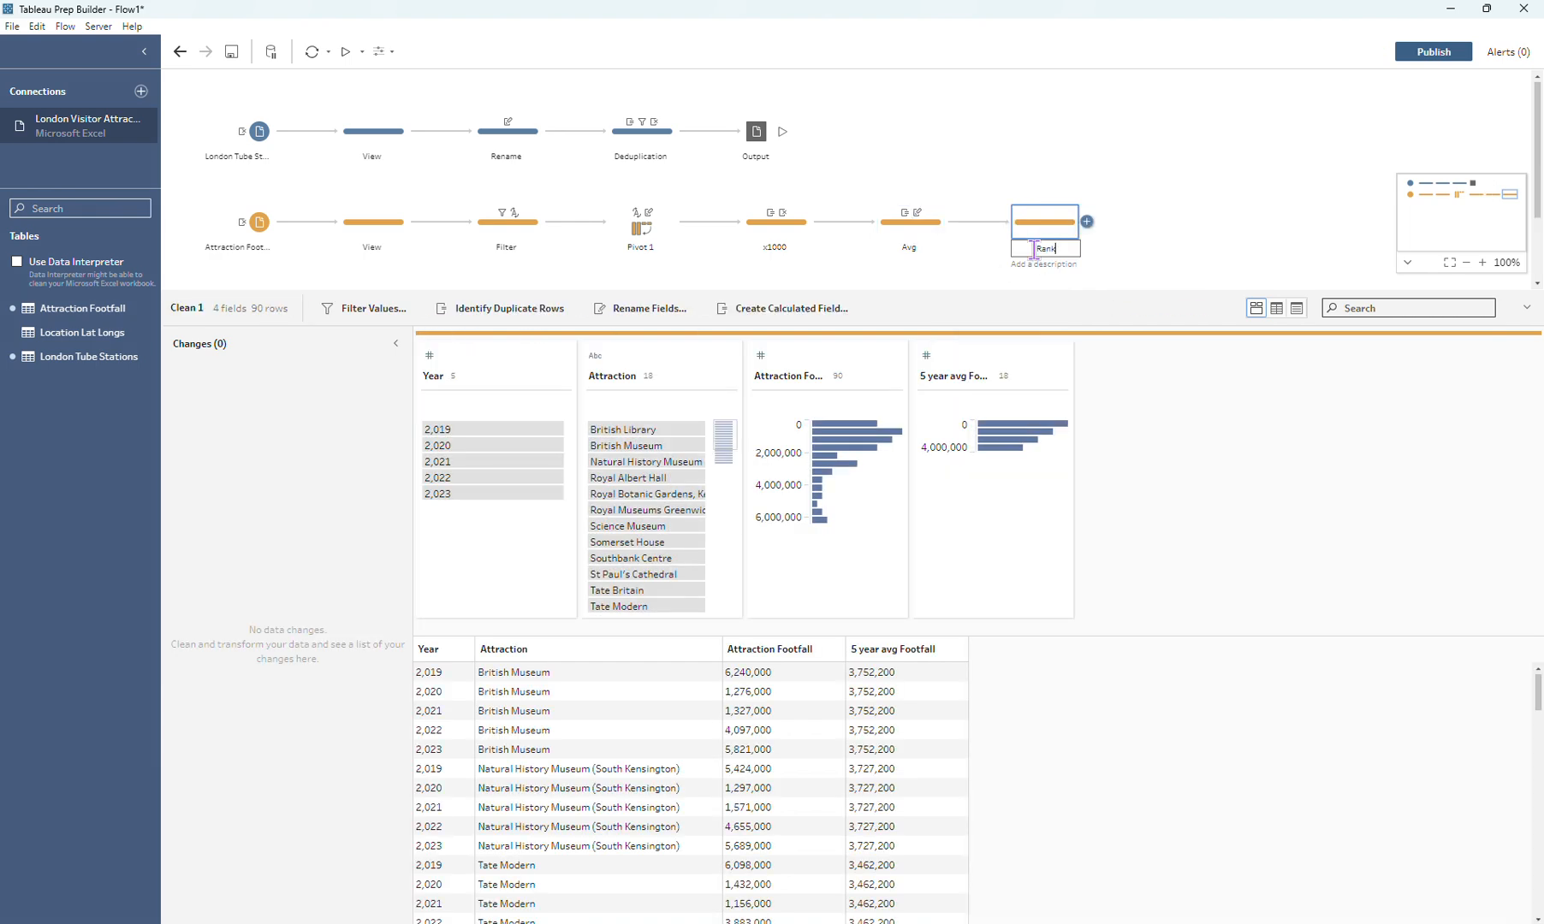
pyautogui.press('Return')
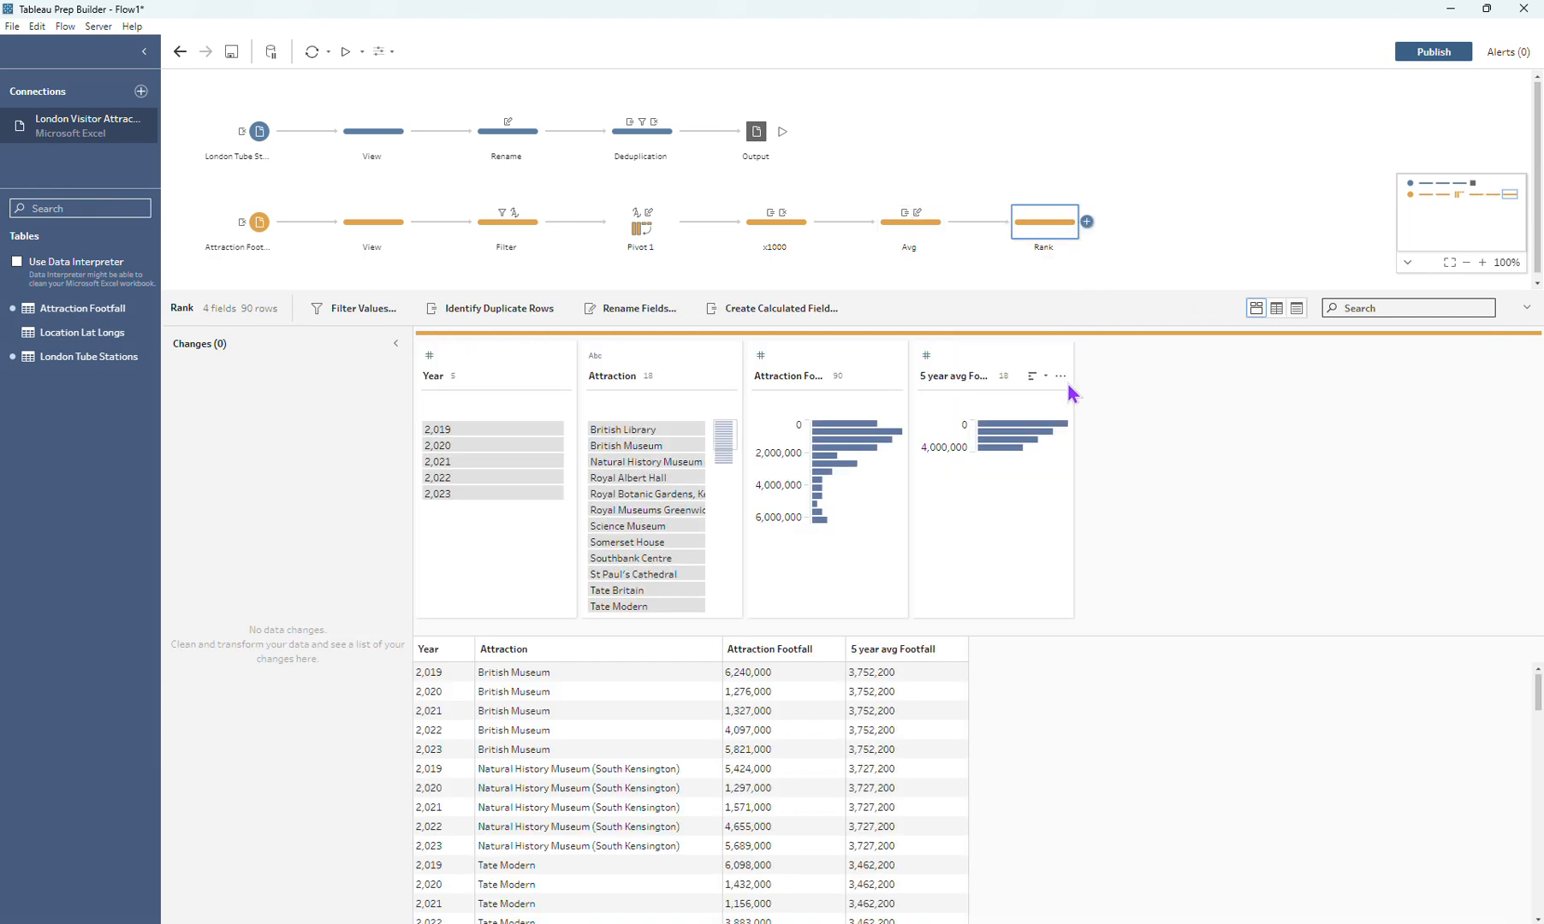
# Step: Create a Rank calculation on the 5 year avg Footfall field over the full table, using Dense Rank
pyautogui.click(996, 366)
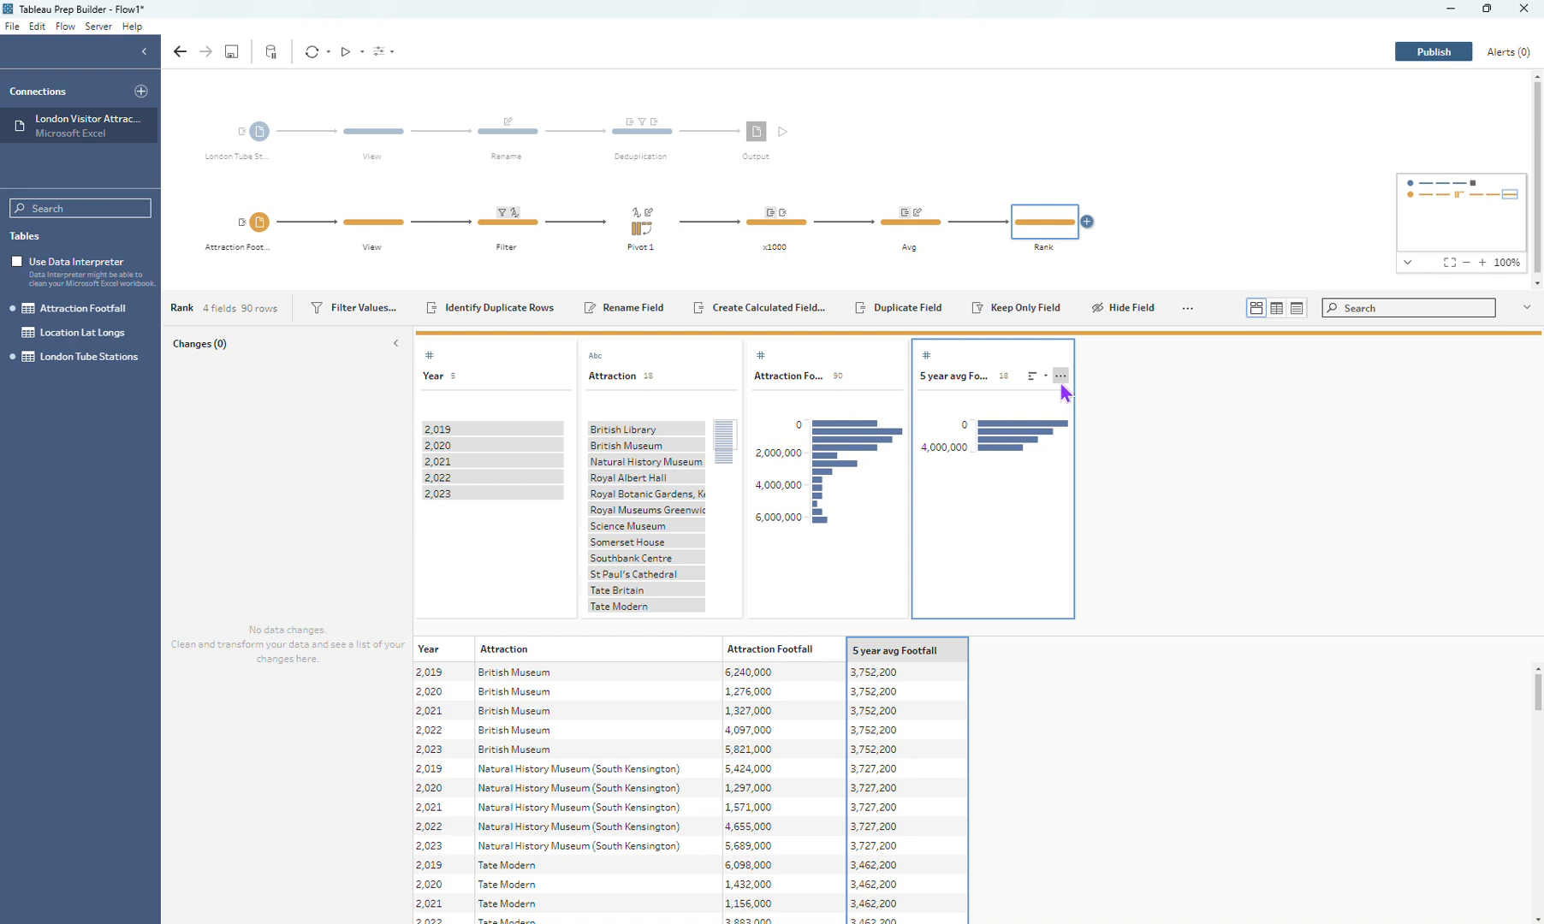
pyautogui.click(1061, 377)
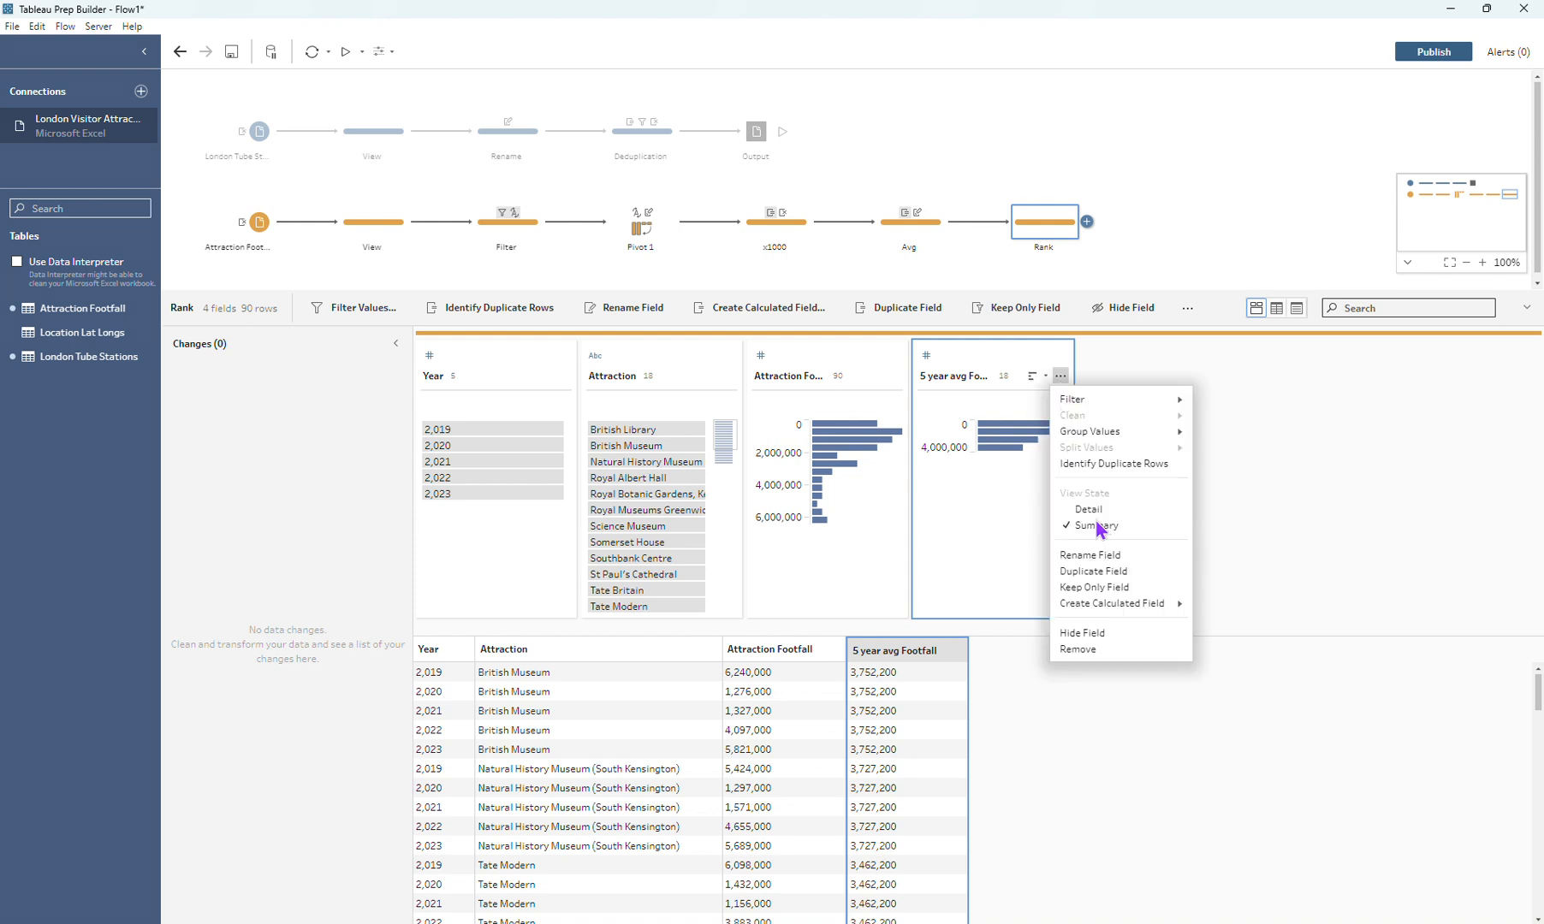
pyautogui.moveTo(1122, 605)
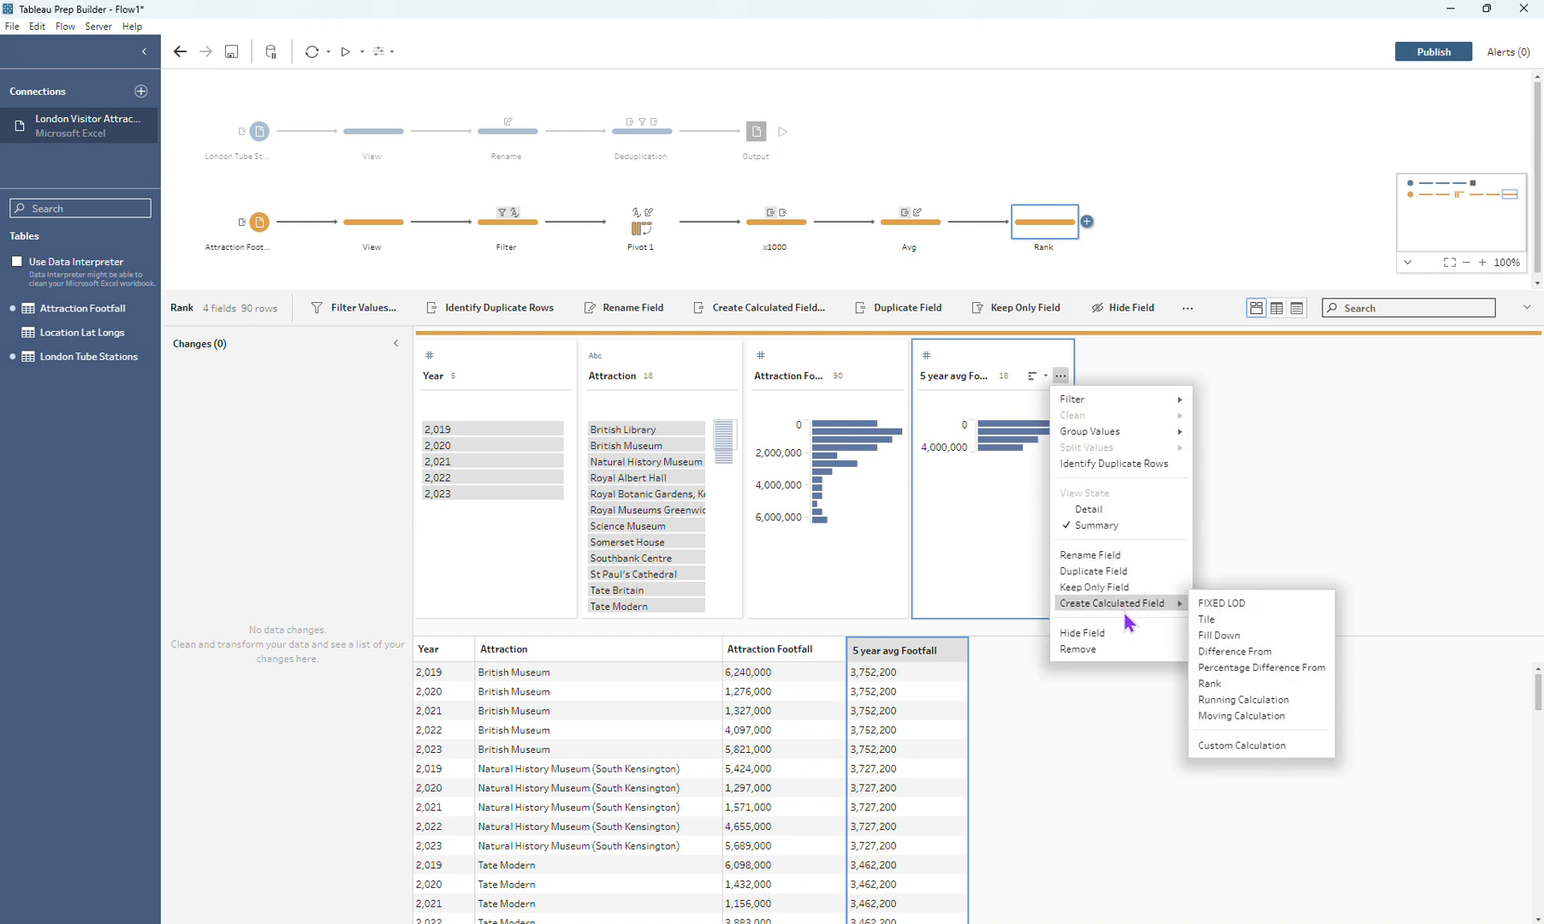
pyautogui.click(1251, 684)
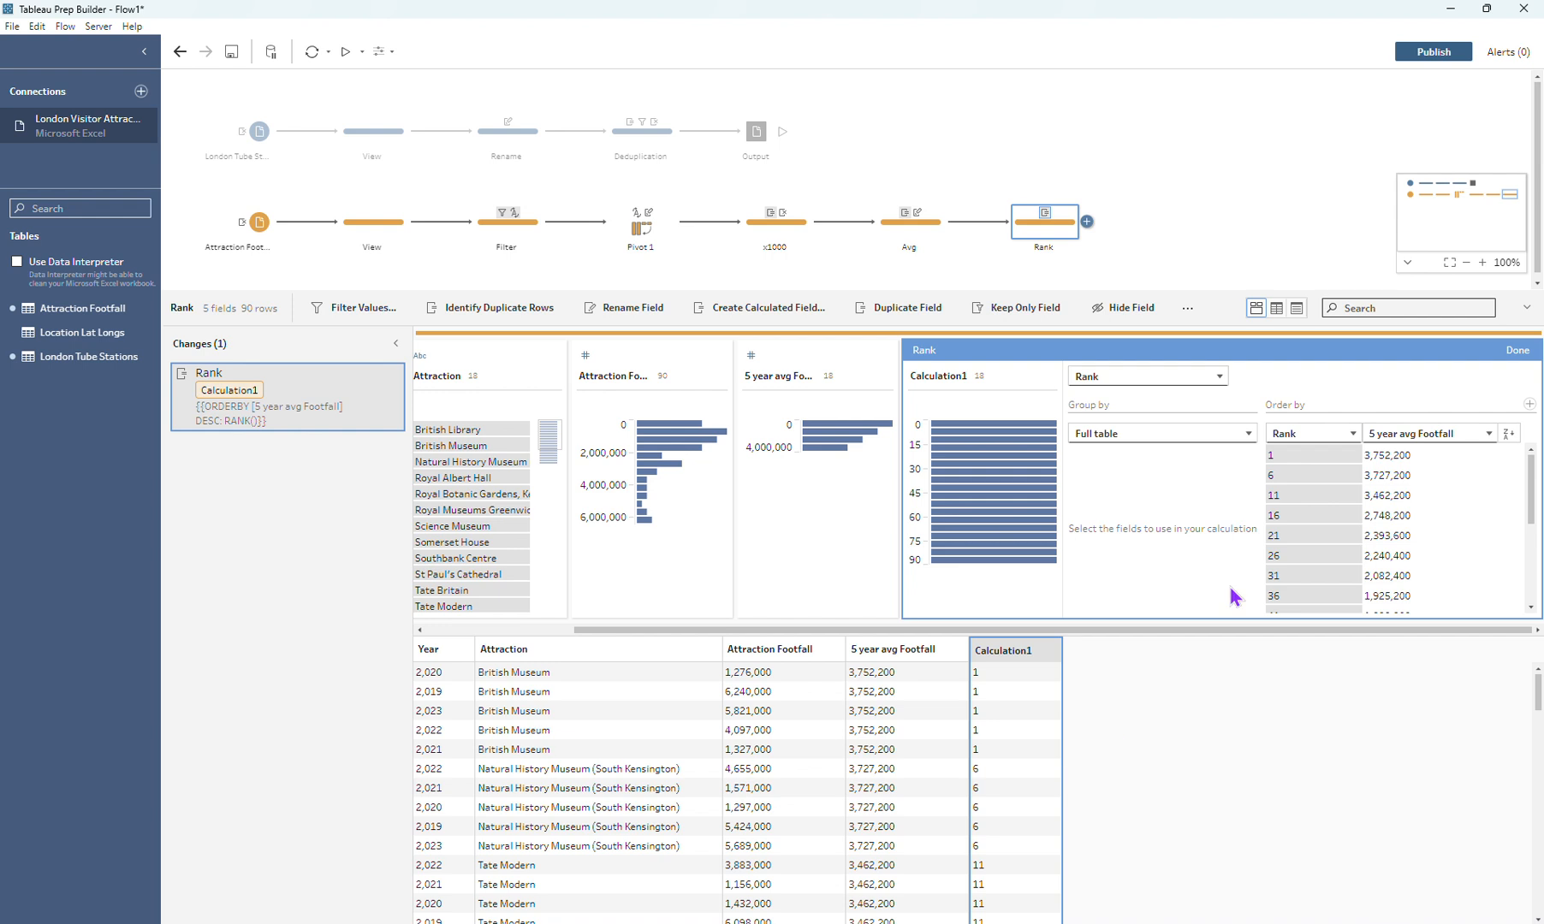
pyautogui.click(1288, 447)
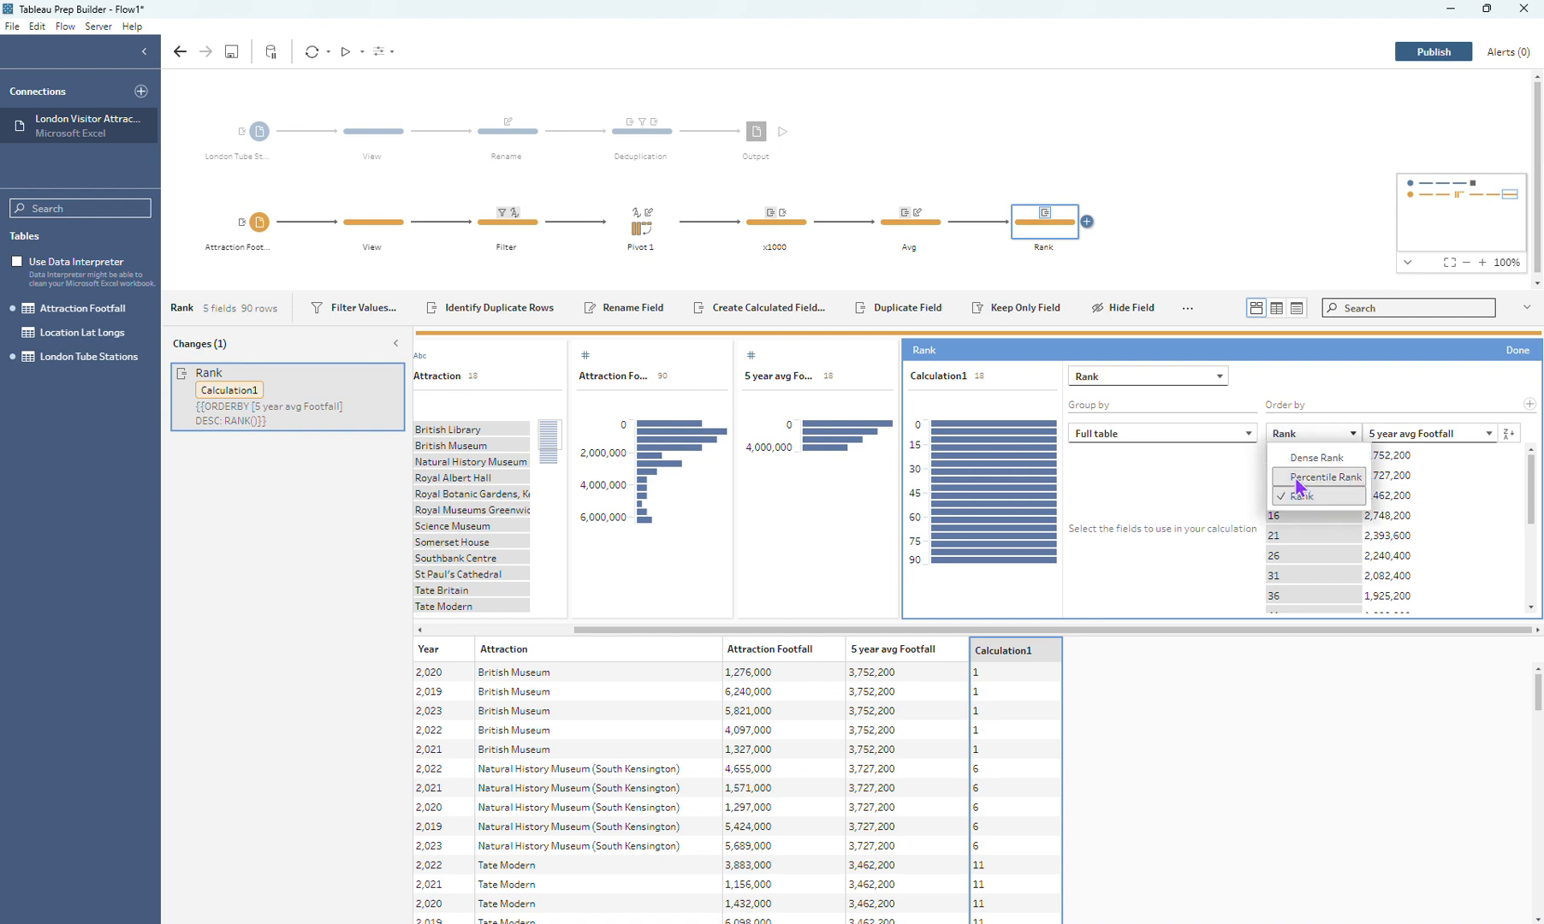
pyautogui.click(1303, 460)
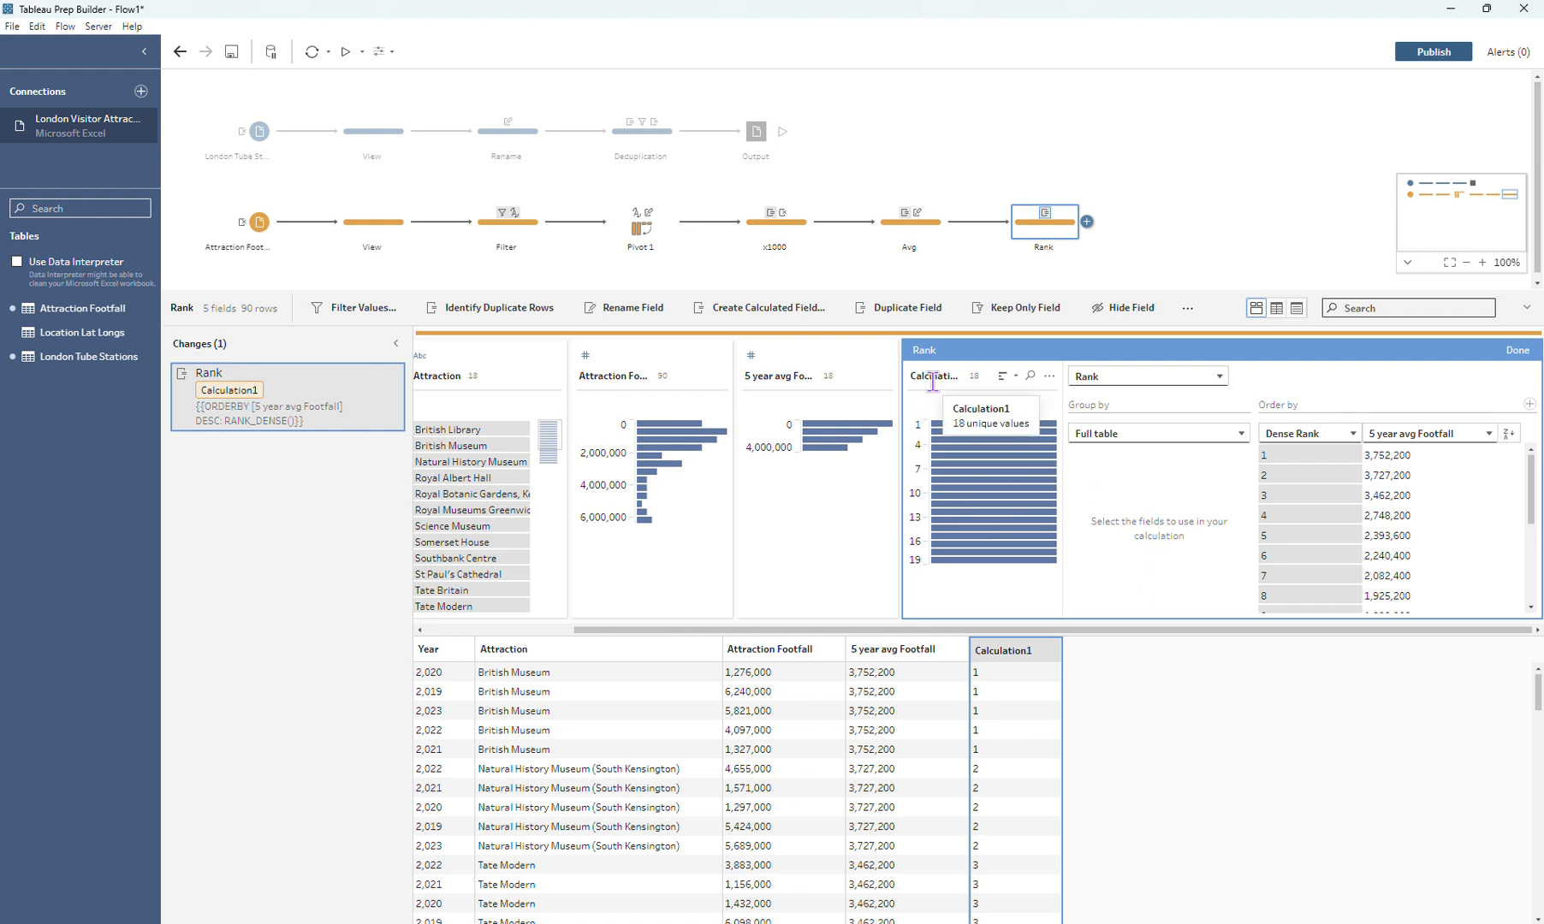
# Step: Name the dense rank calculation "Rank" and finish editing it
pyautogui.doubleClick(933, 377)
pyautogui.write('Rank')
pyautogui.press('Return')
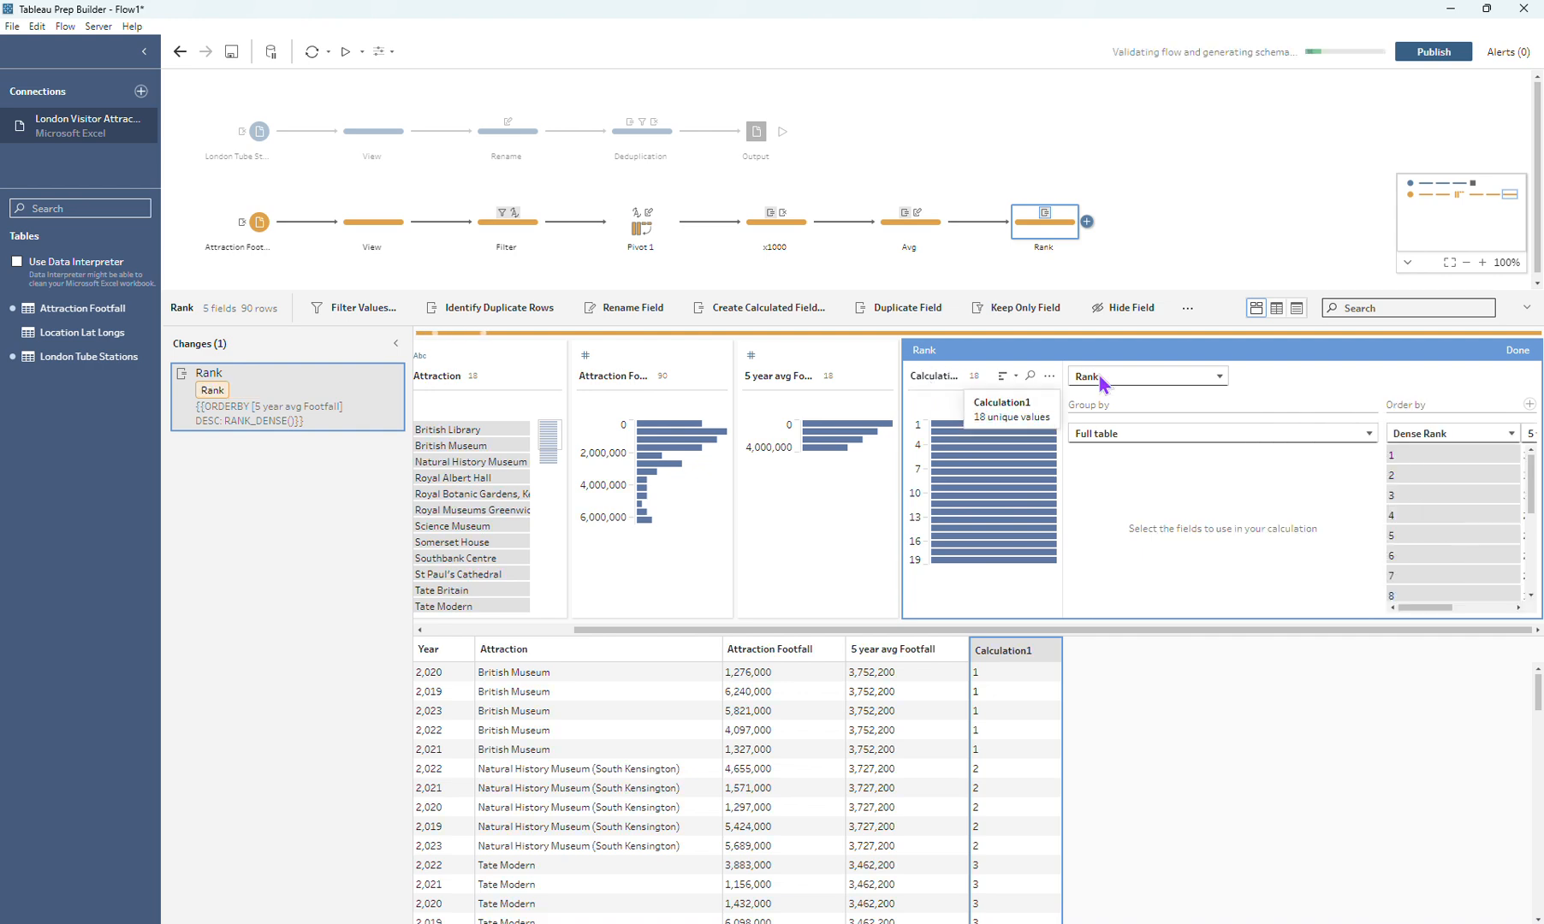
pyautogui.click(1518, 350)
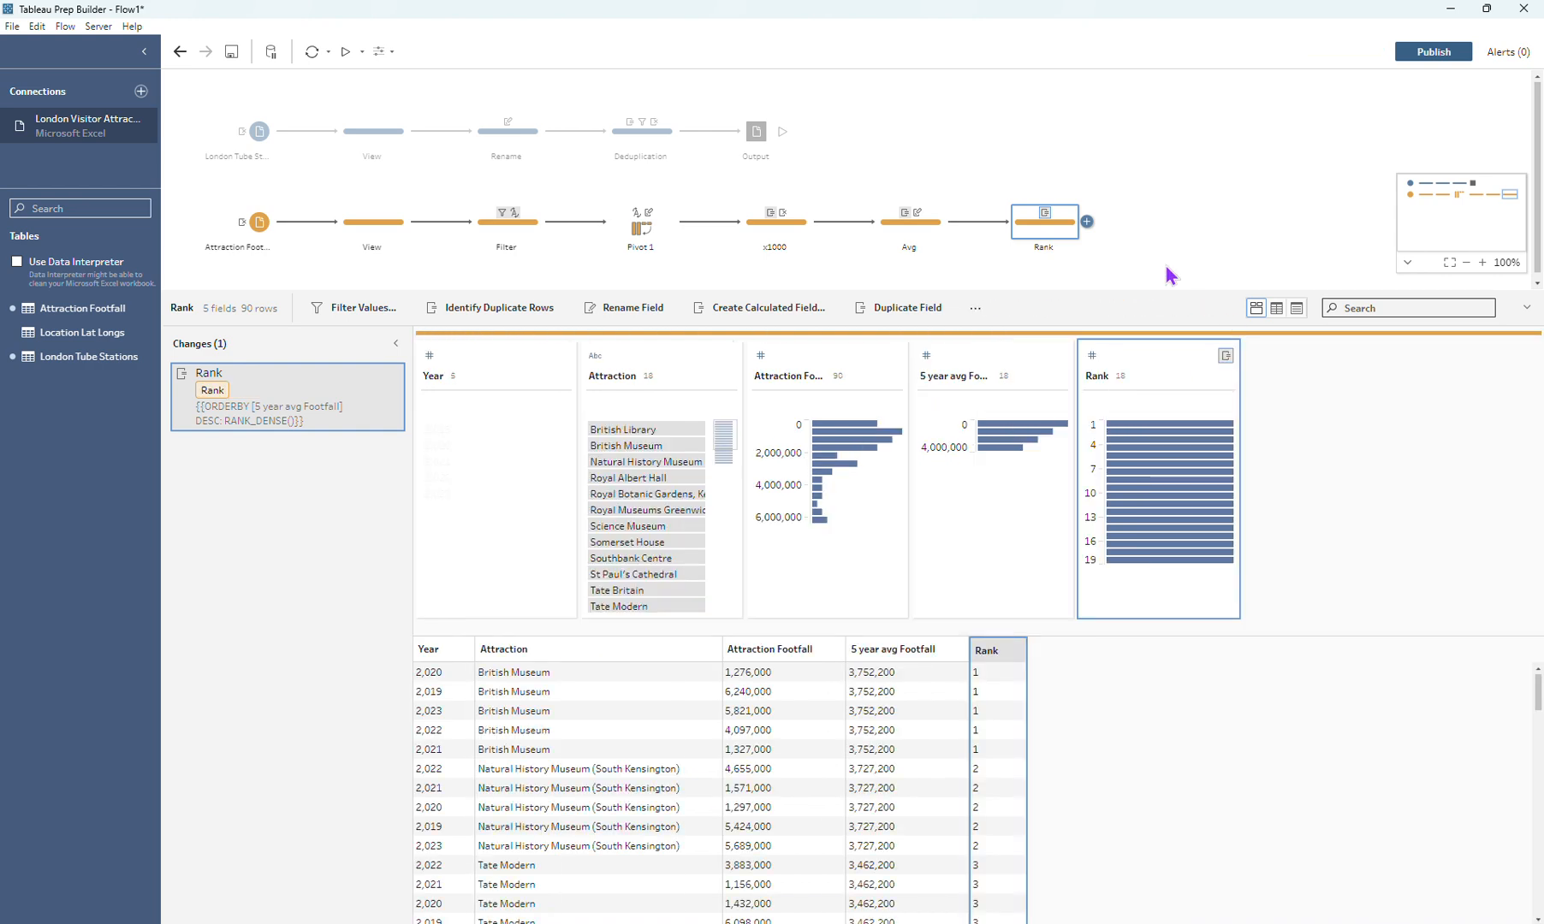
# Step: Add an output step after the Rank step and set its output type to Microsoft Excel (.xlsx)
pyautogui.click(1087, 221)
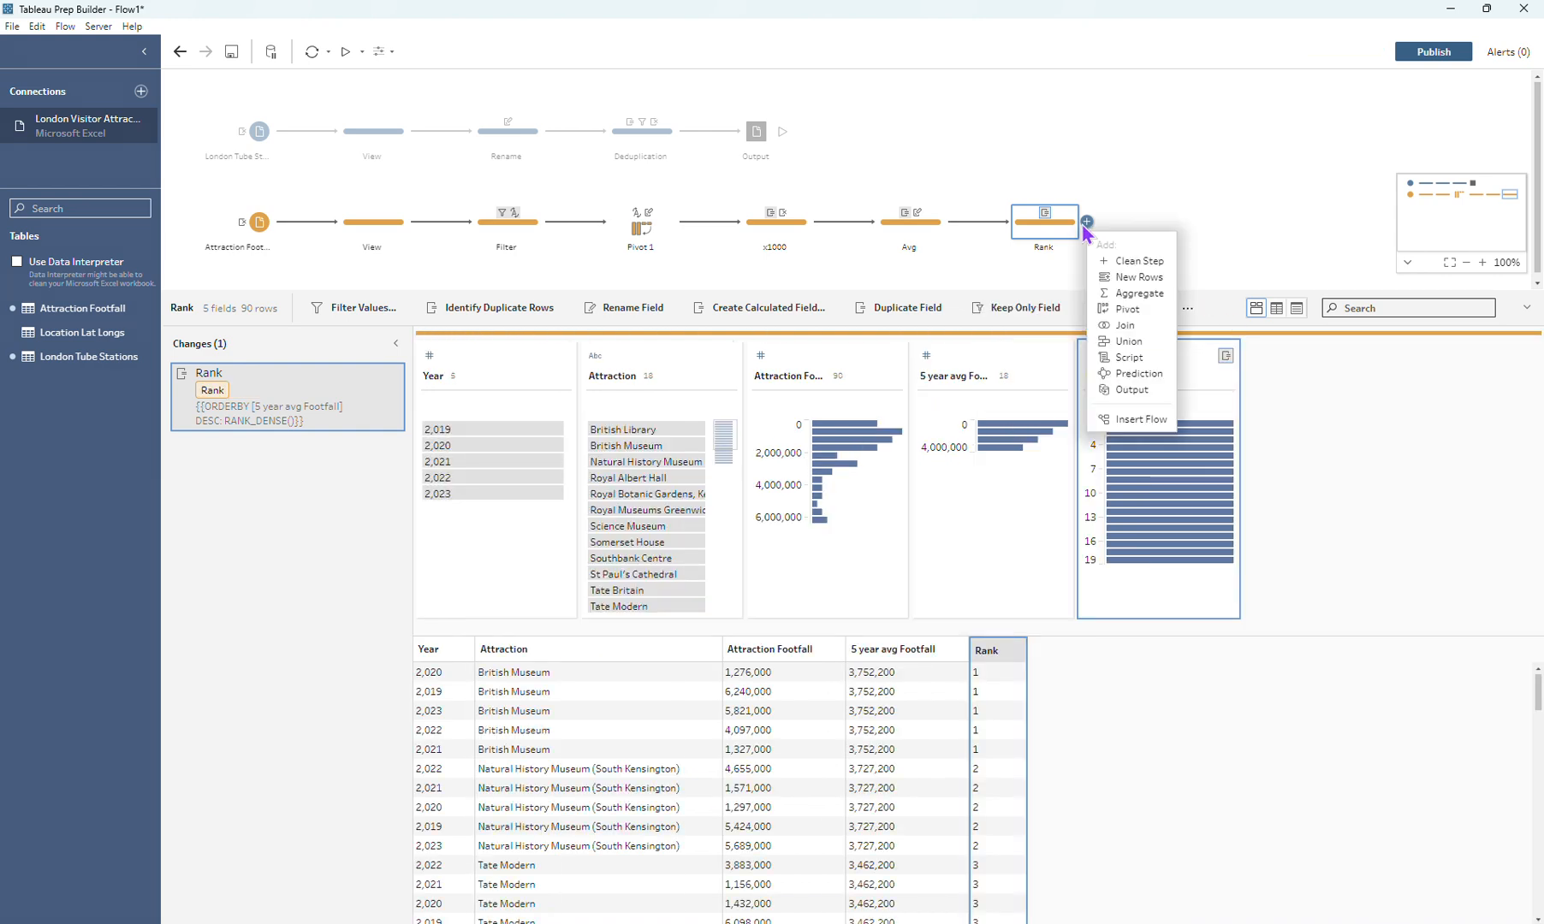
pyautogui.click(1132, 390)
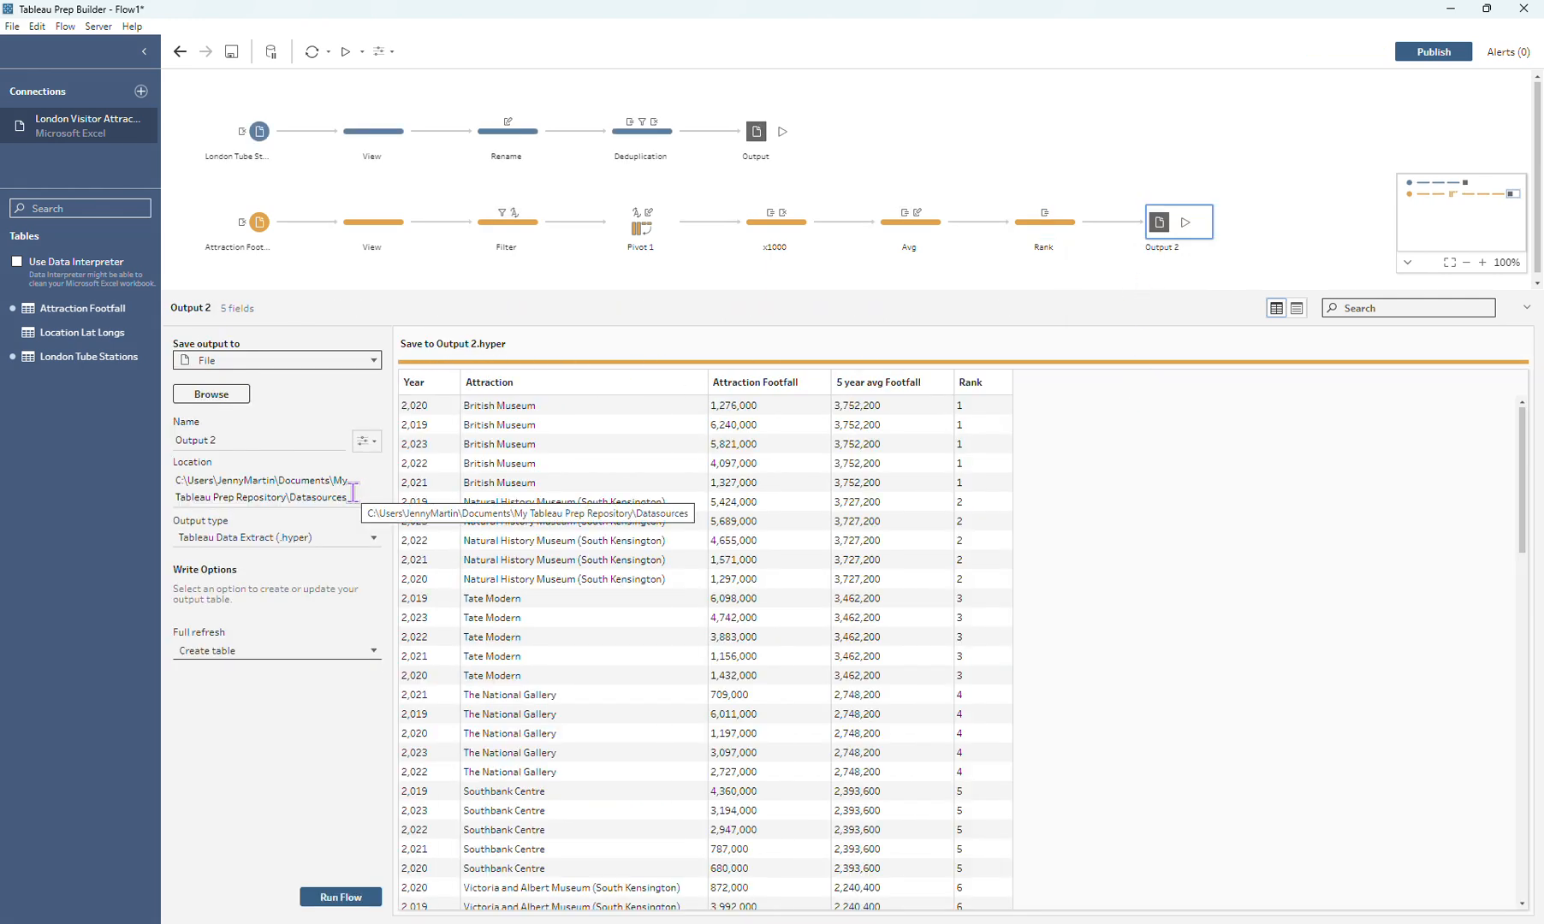
pyautogui.click(266, 538)
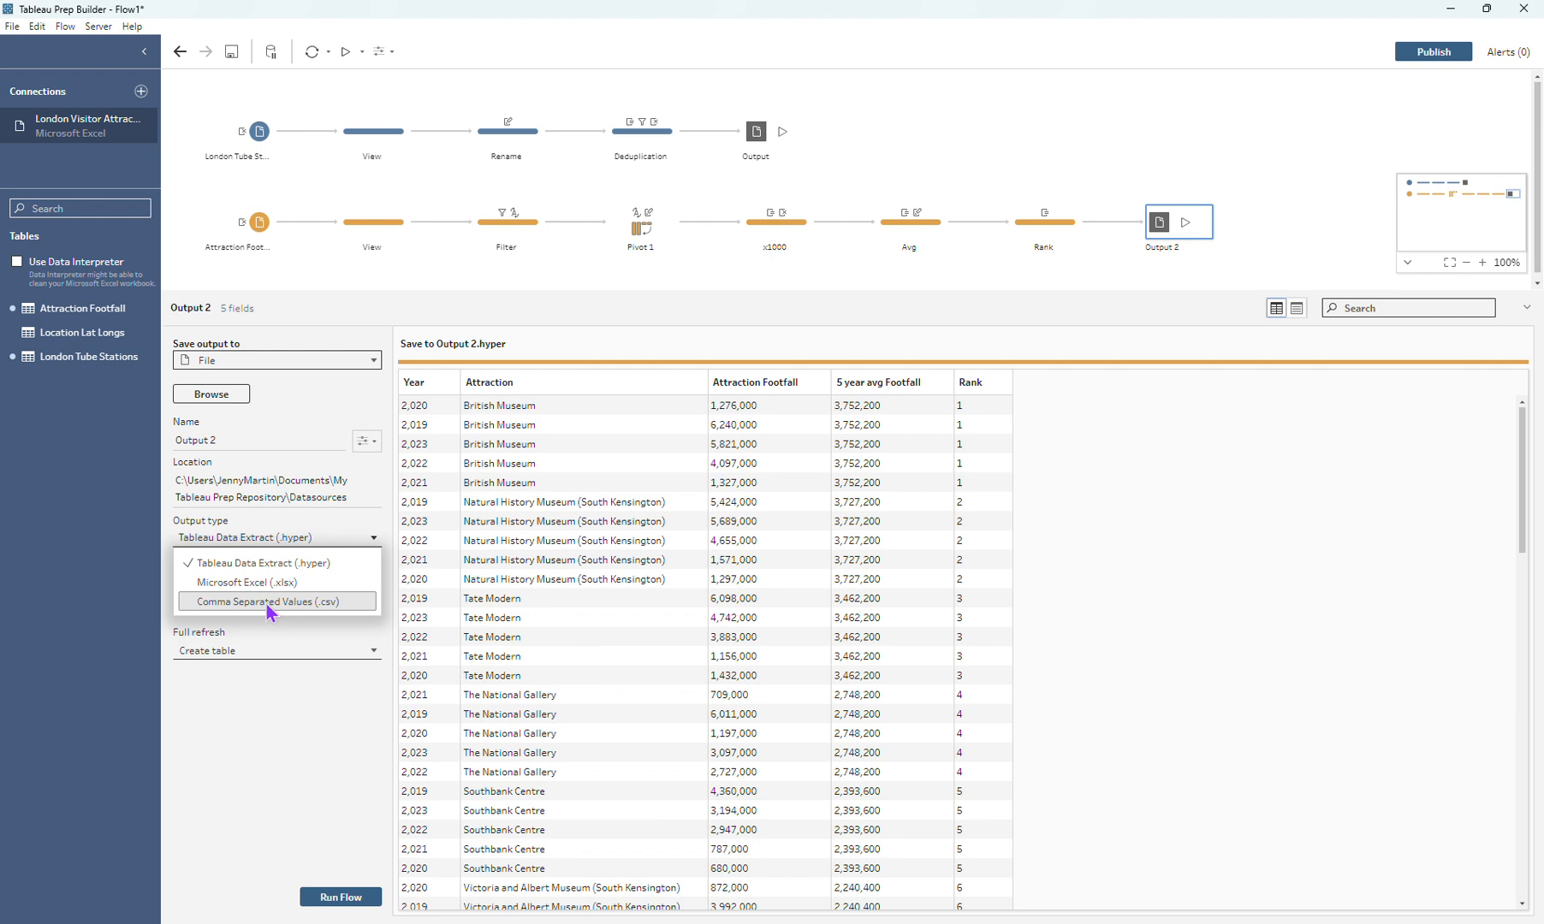
pyautogui.click(248, 582)
# Step: Create a new worksheet named "Footfall" as the destination of the attraction footfall output
pyautogui.click(231, 442)
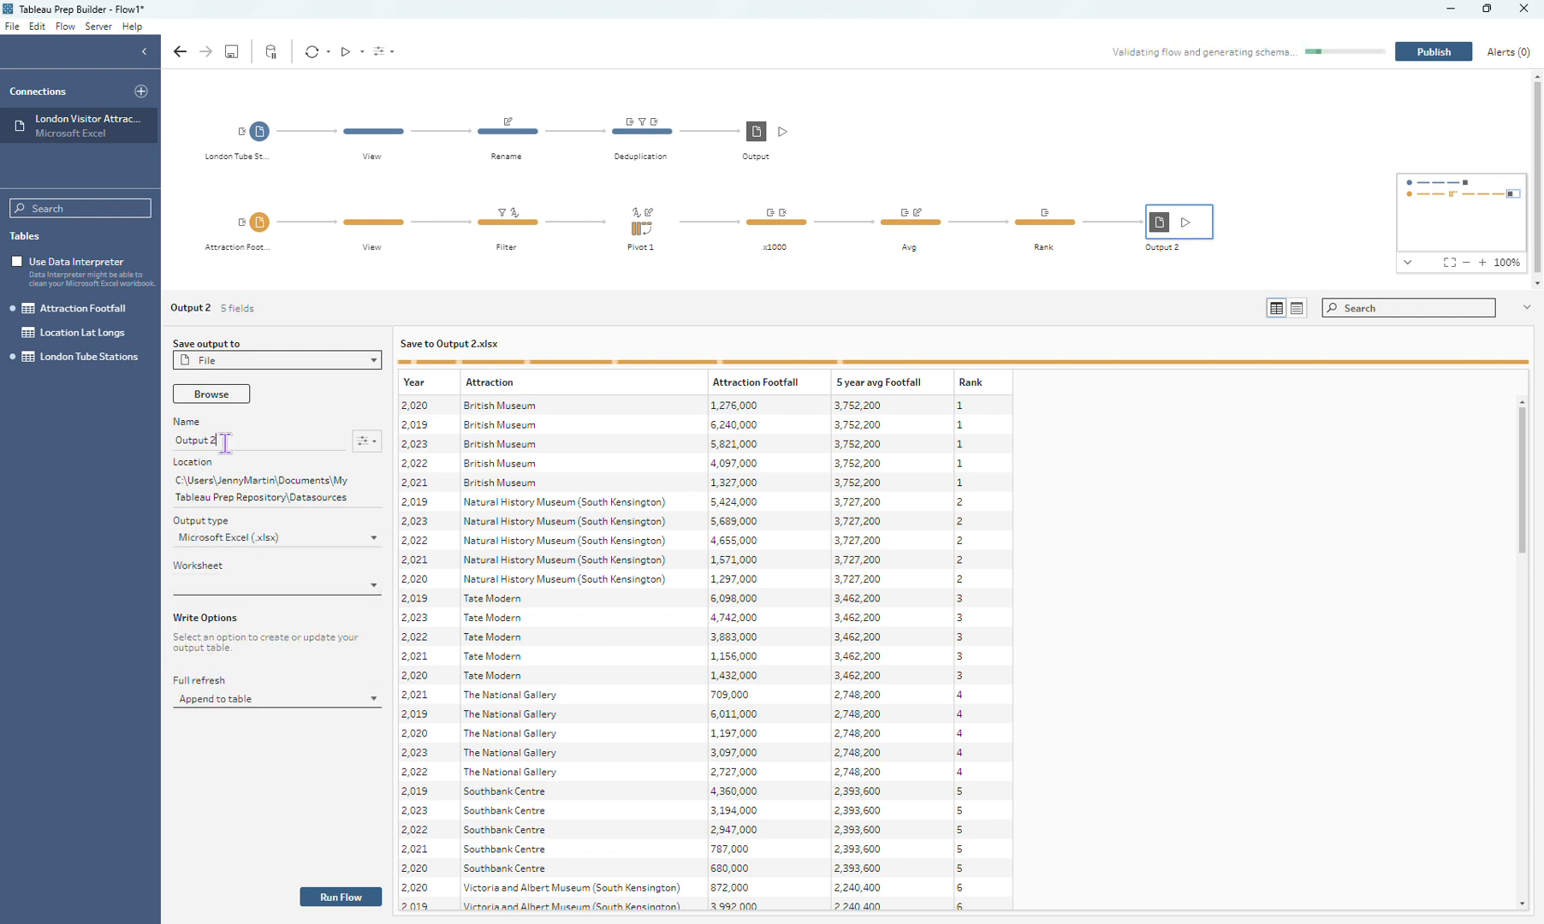
pyautogui.click(218, 586)
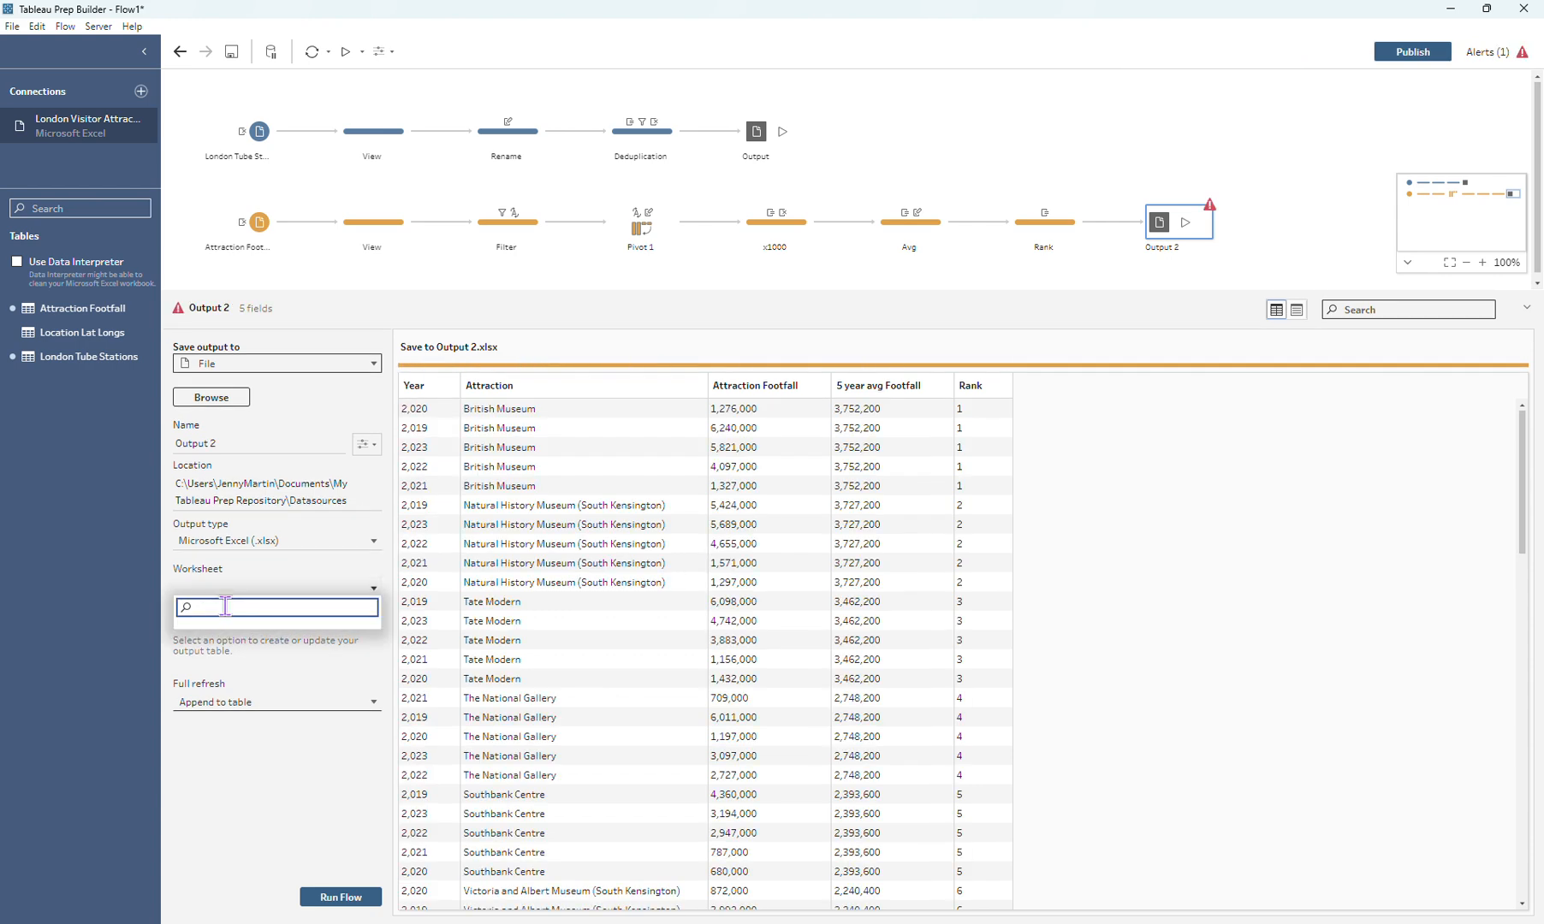
pyautogui.write('Footfa')
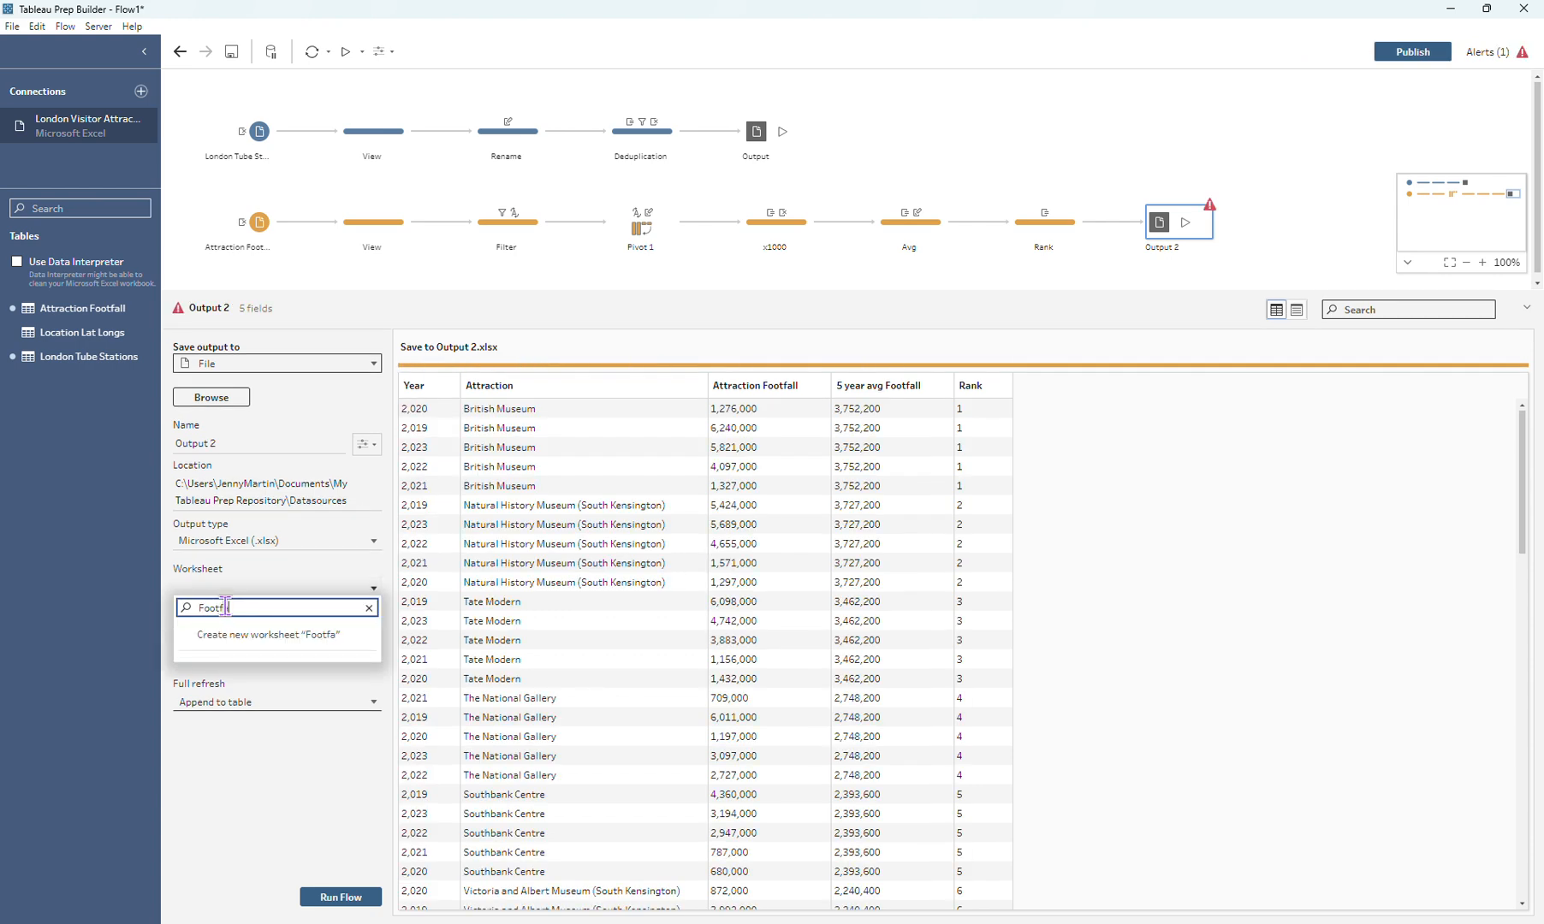
pyautogui.write('ll')
pyautogui.click(250, 636)
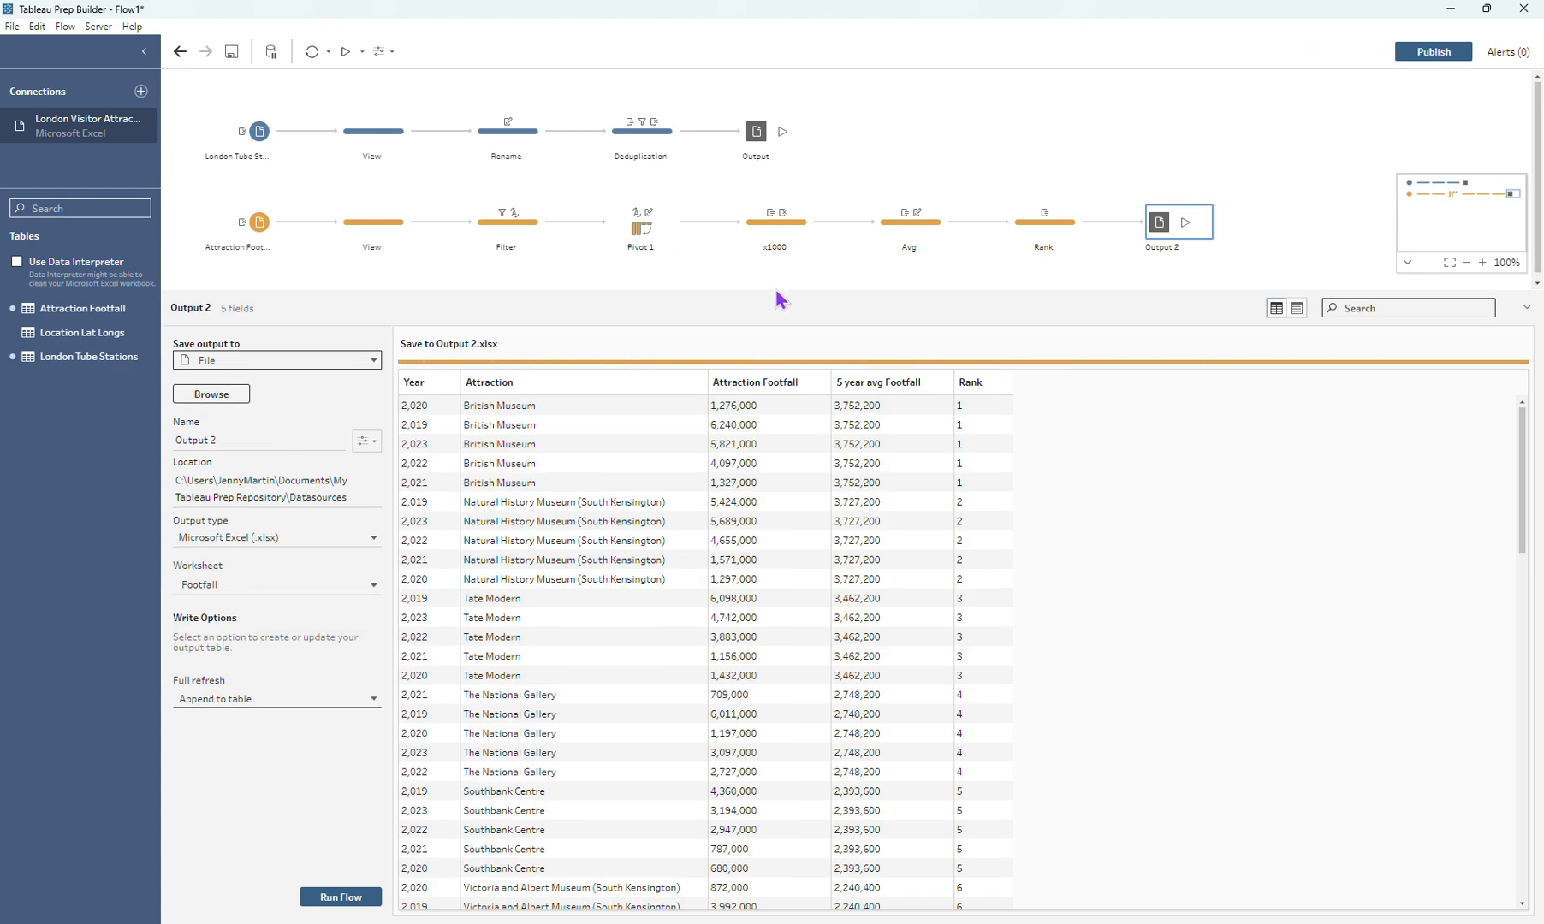
# Step: Compare the file settings of the Tube stations output with those of the attraction footfall output
pyautogui.moveTo(774, 303); pyautogui.dragTo(753, 396)
pyautogui.click(756, 391)
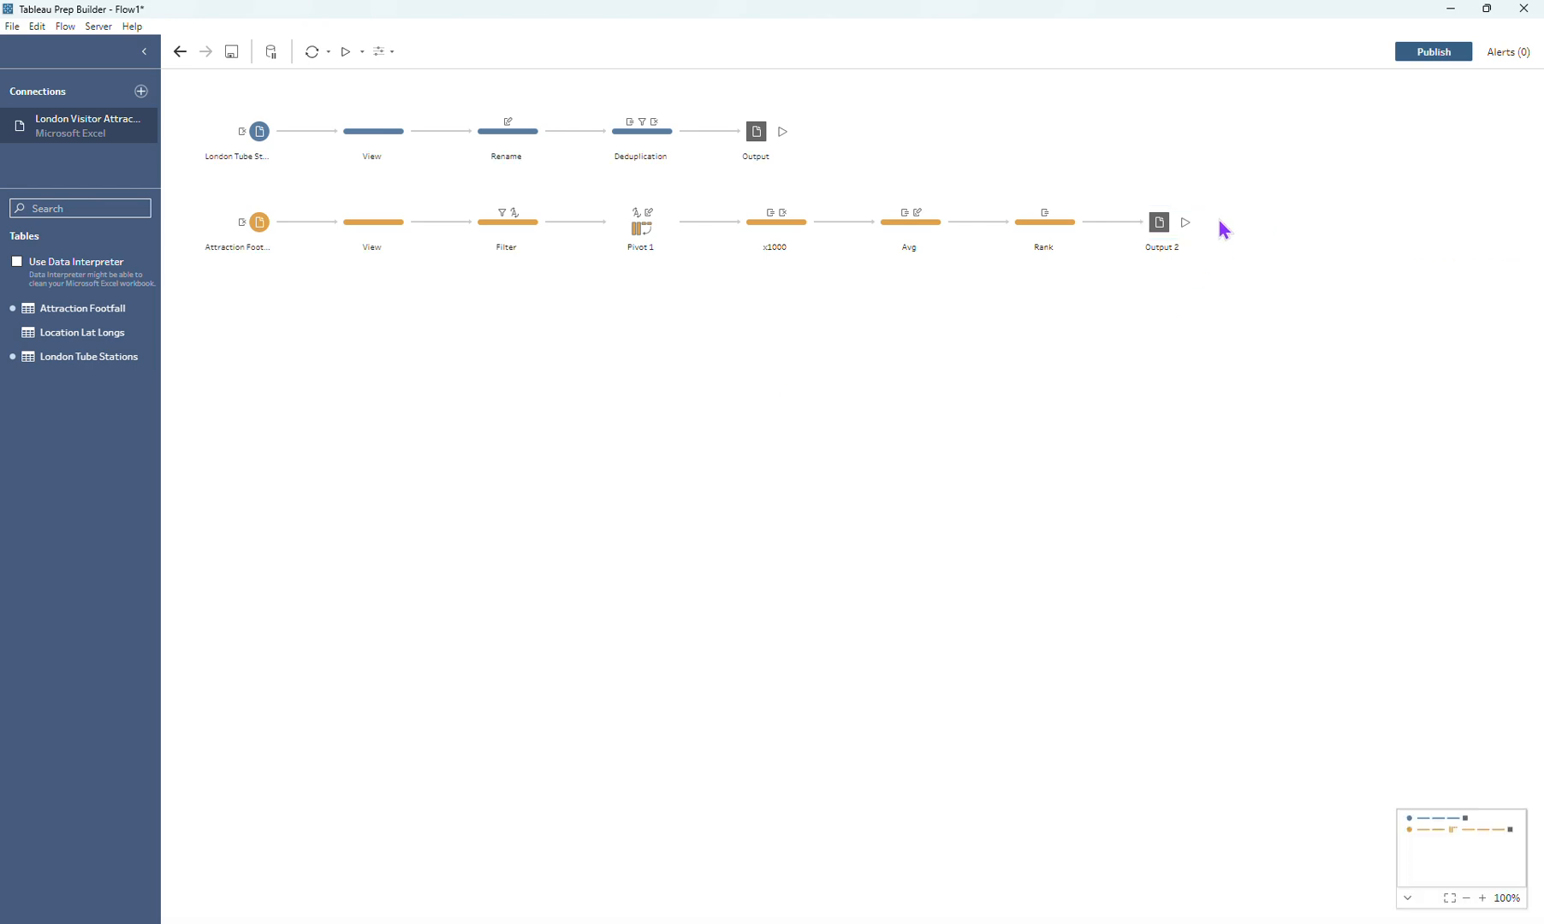
pyautogui.click(756, 141)
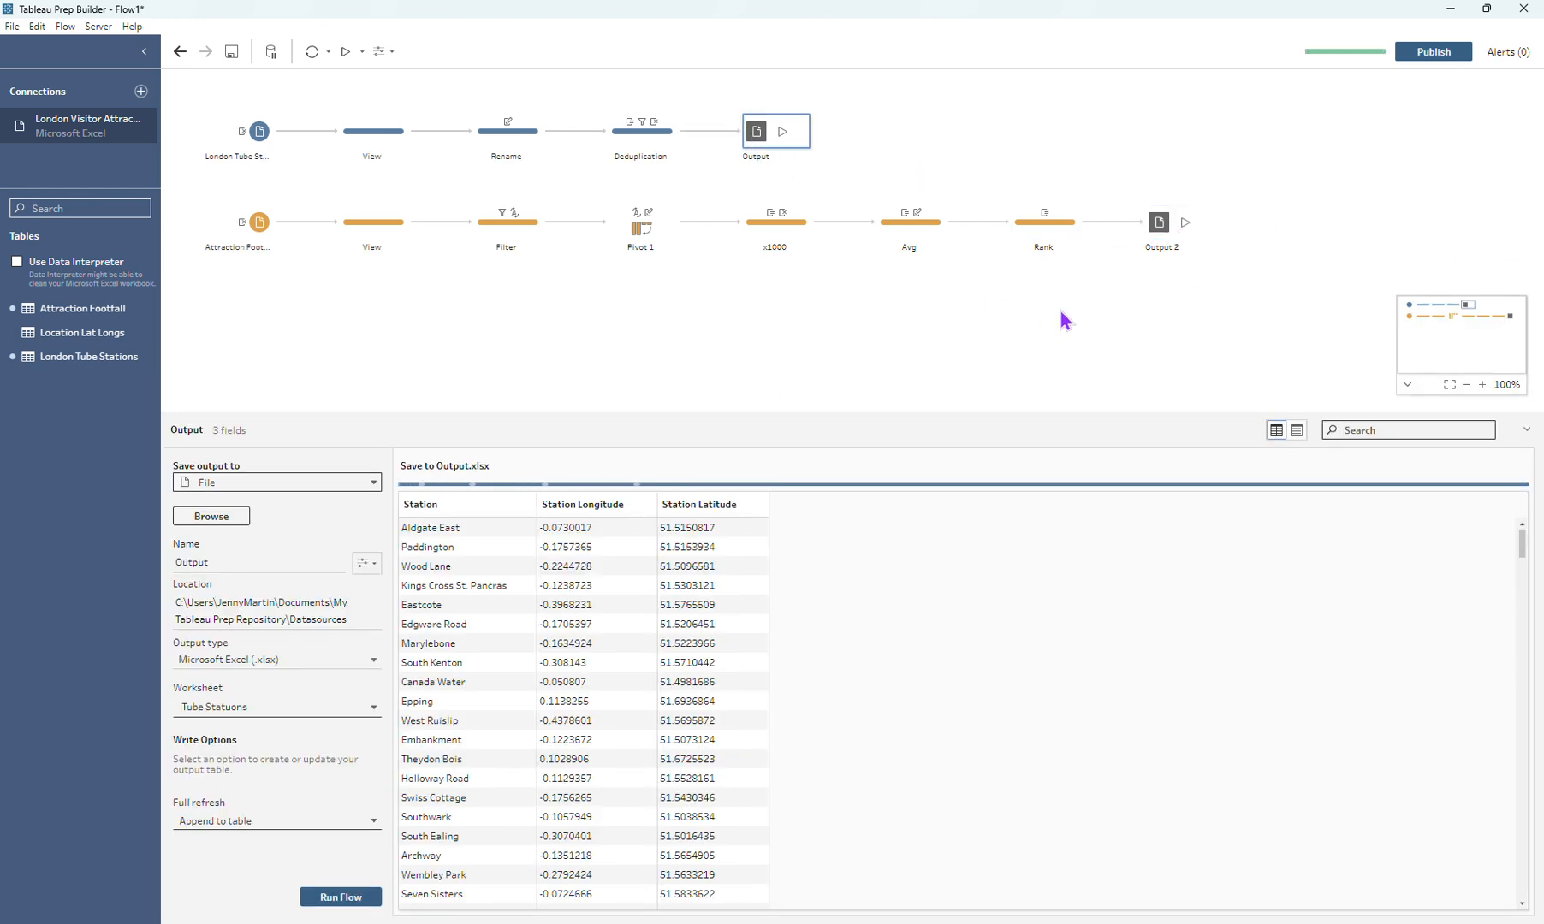
pyautogui.click(1161, 223)
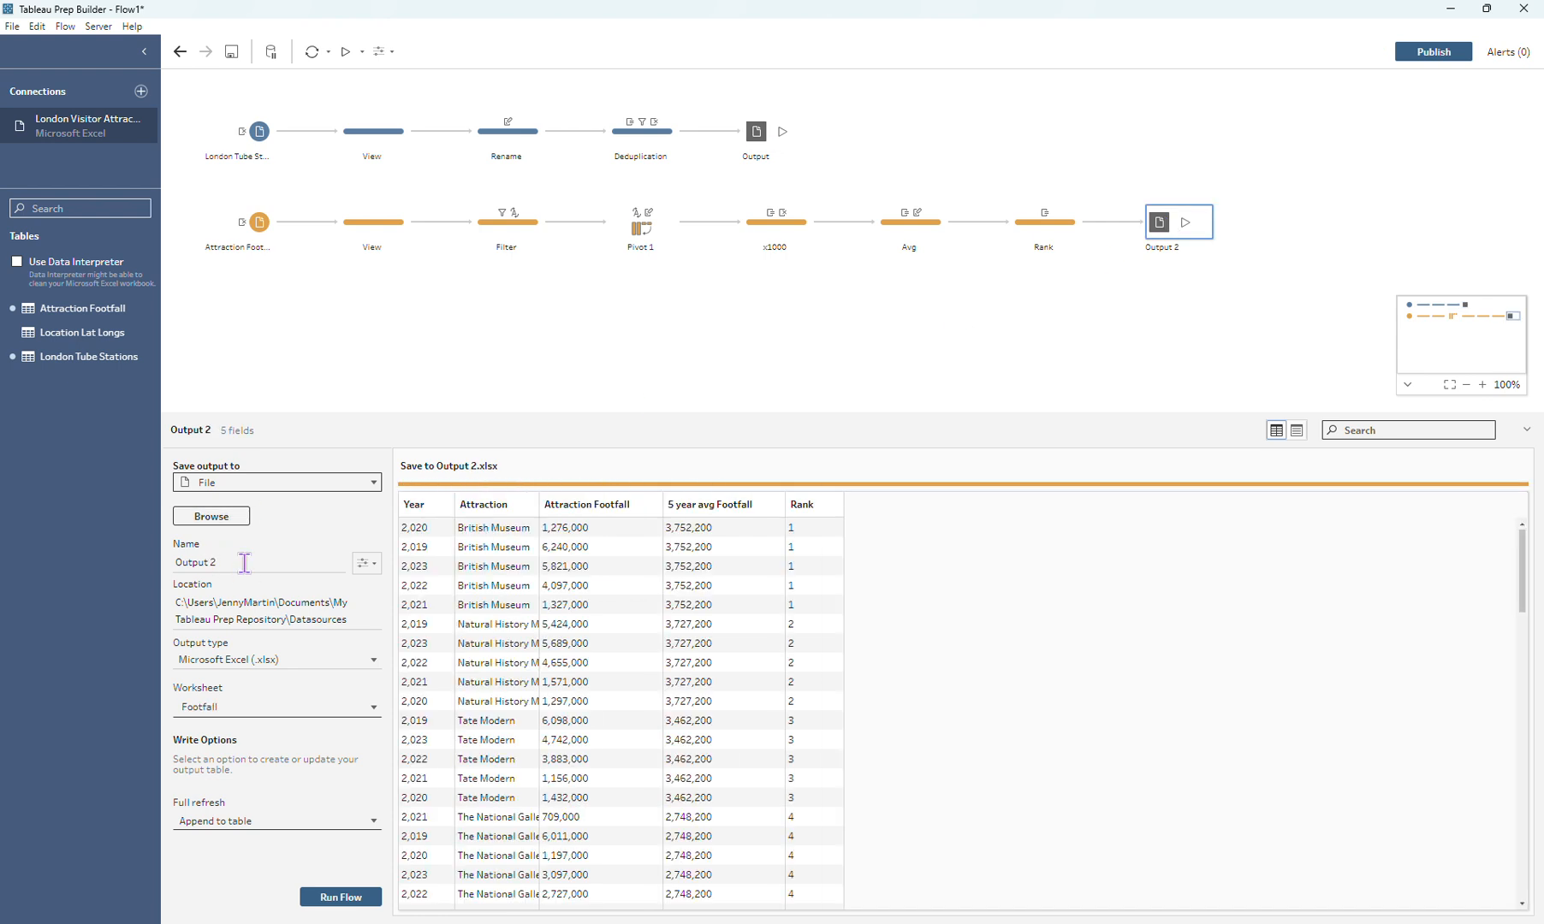
# Step: Remove the number from the attraction footfall output's file name so that it matches the Tube stations output file
pyautogui.press('Return')
pyautogui.press('BackSpace')
pyautogui.click(640, 306)
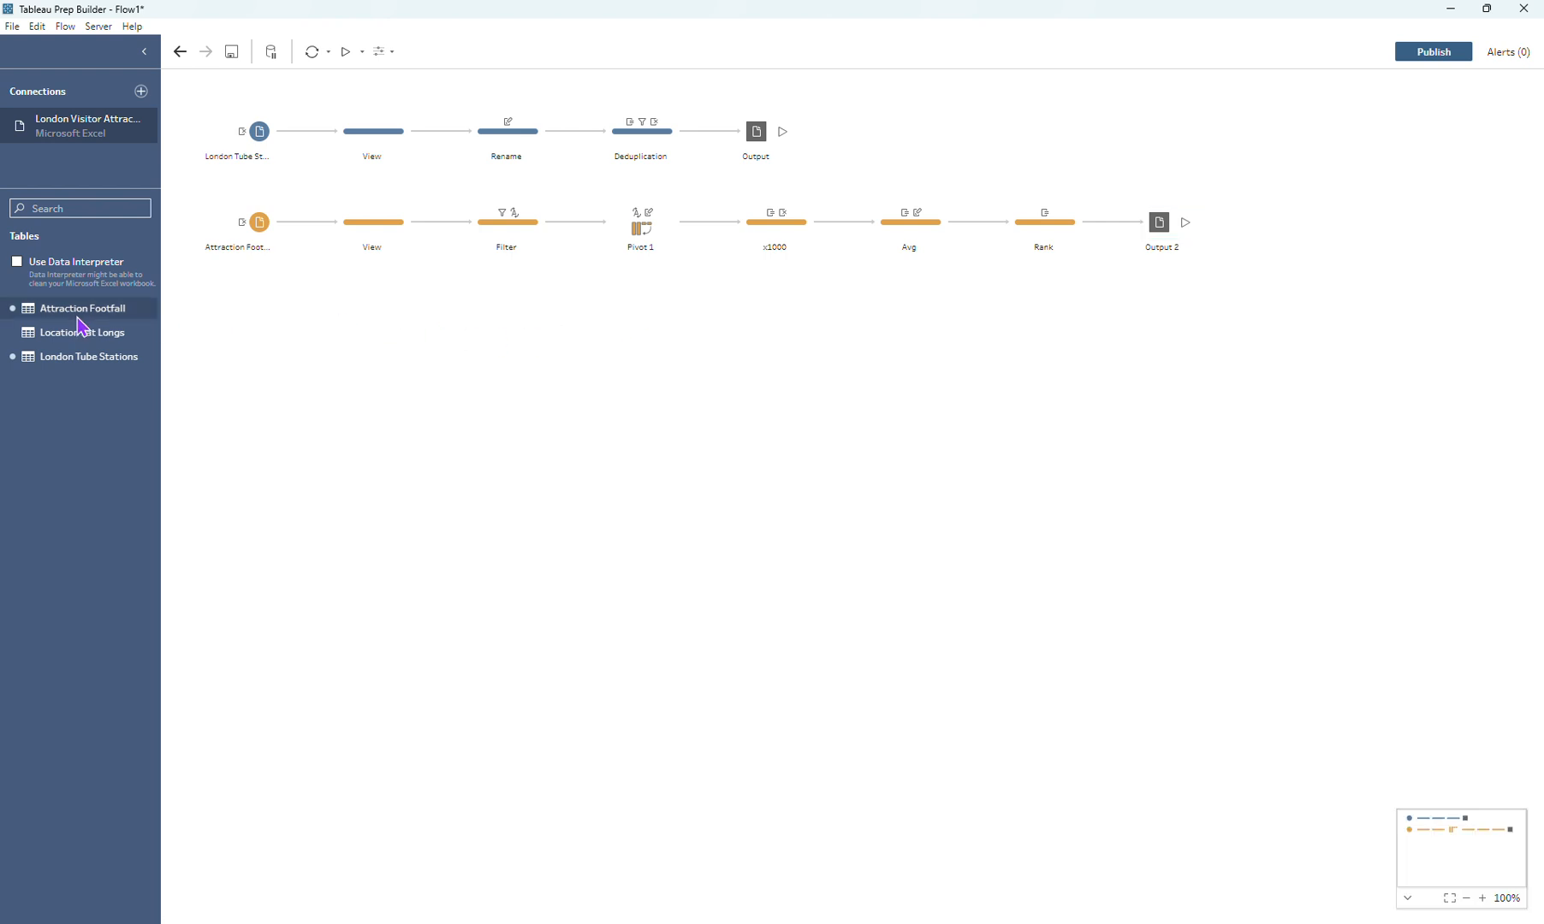
# Step: Add the Location Lat Longs table to the flow, followed by a clean step named "View"
pyautogui.moveTo(65, 340); pyautogui.dragTo(265, 330)
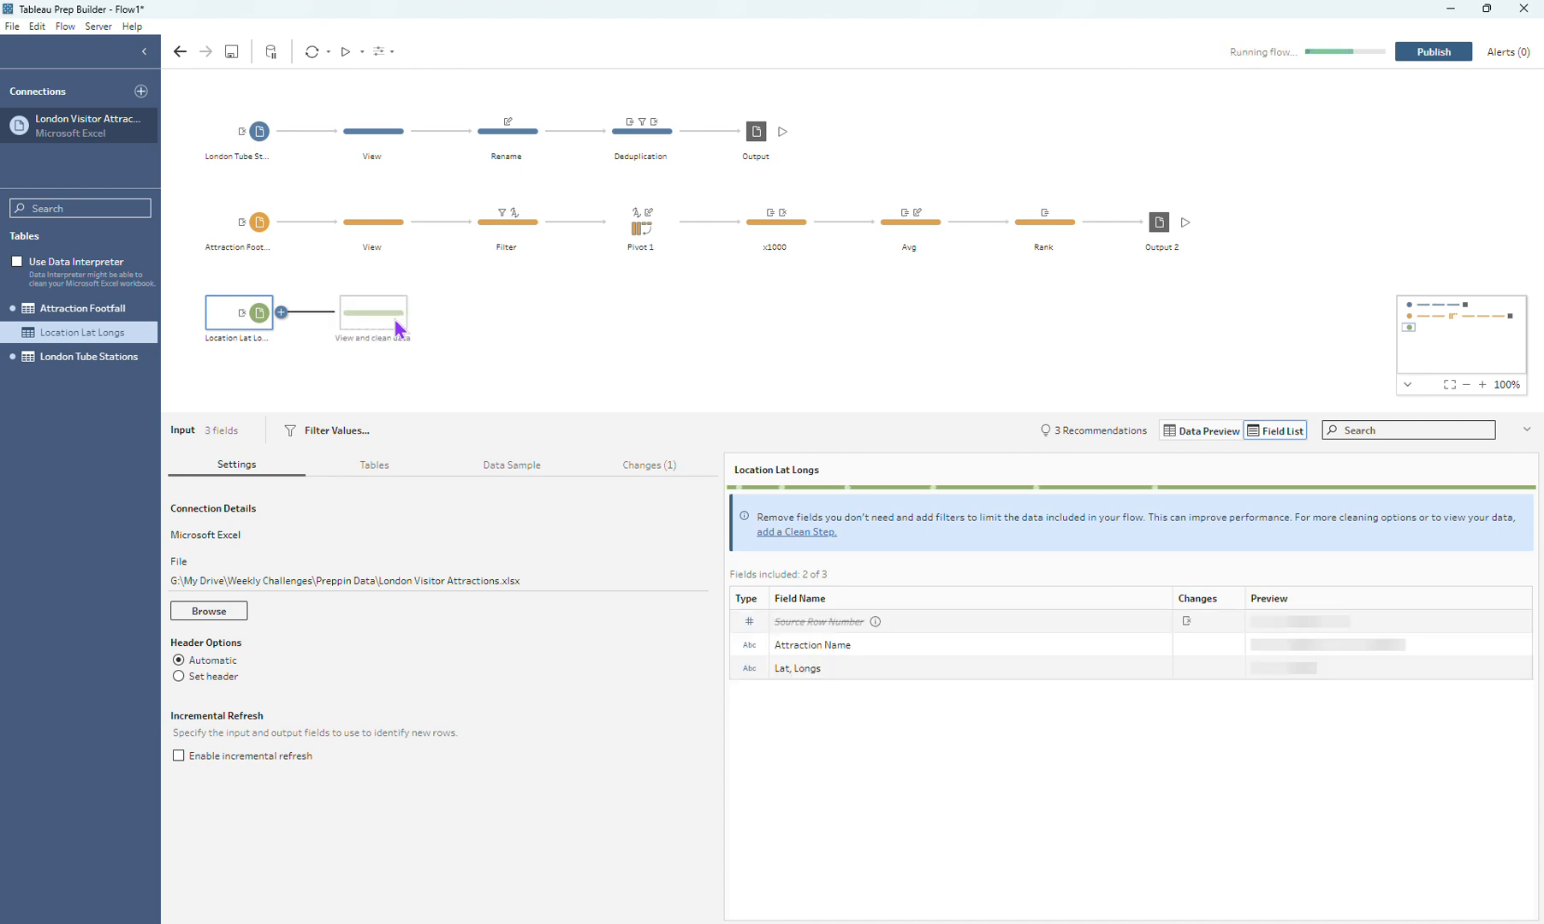
pyautogui.click(396, 326)
pyautogui.doubleClick(386, 341)
pyautogui.write('View')
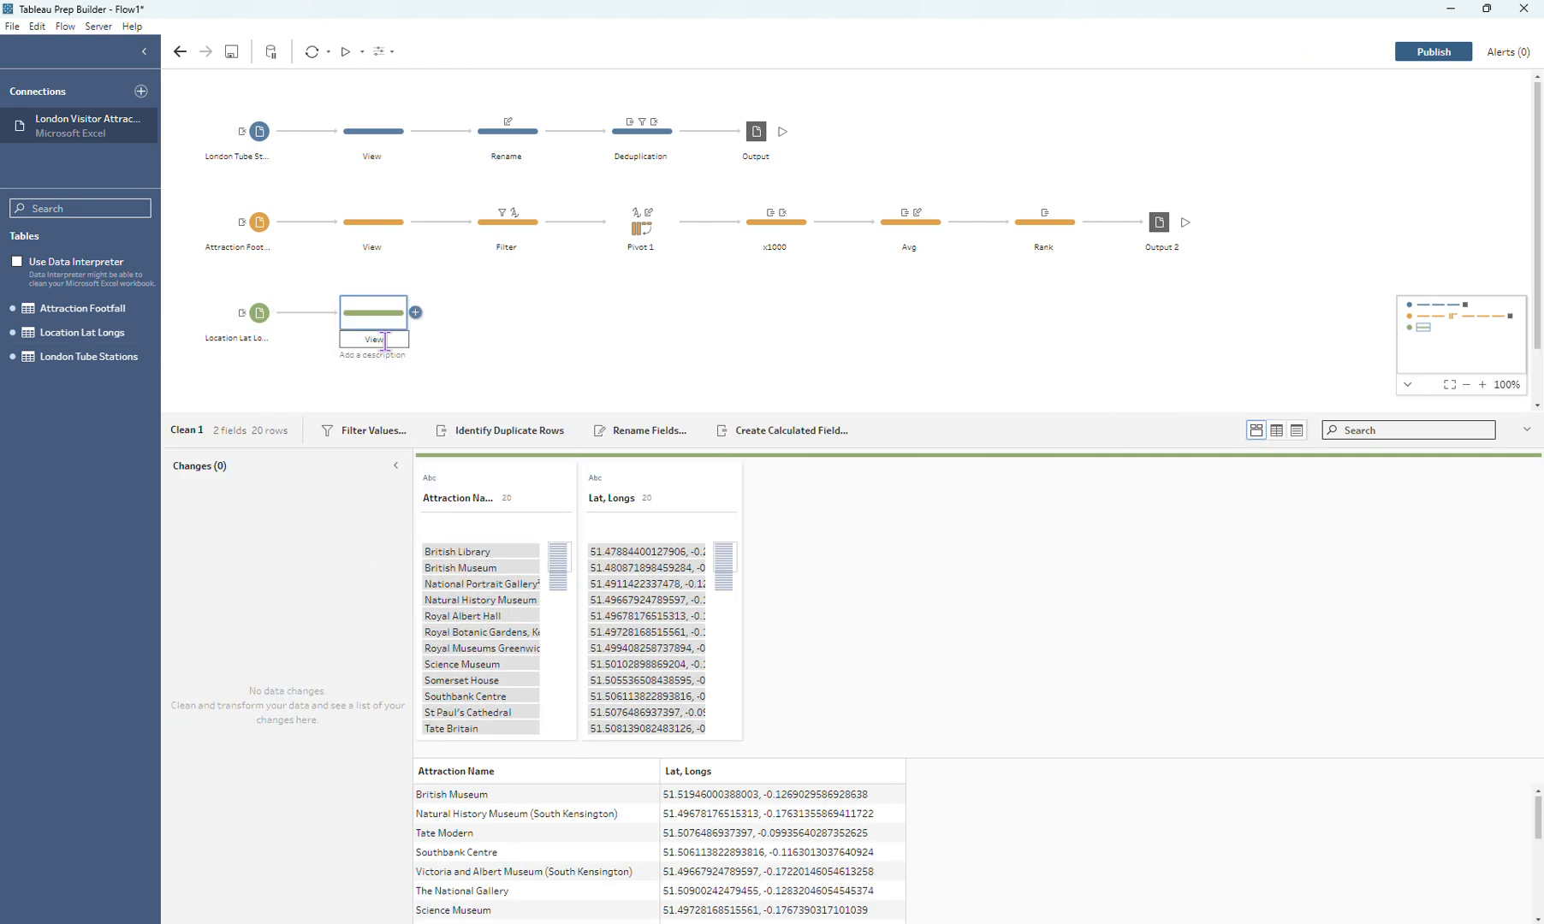
pyautogui.press('Return')
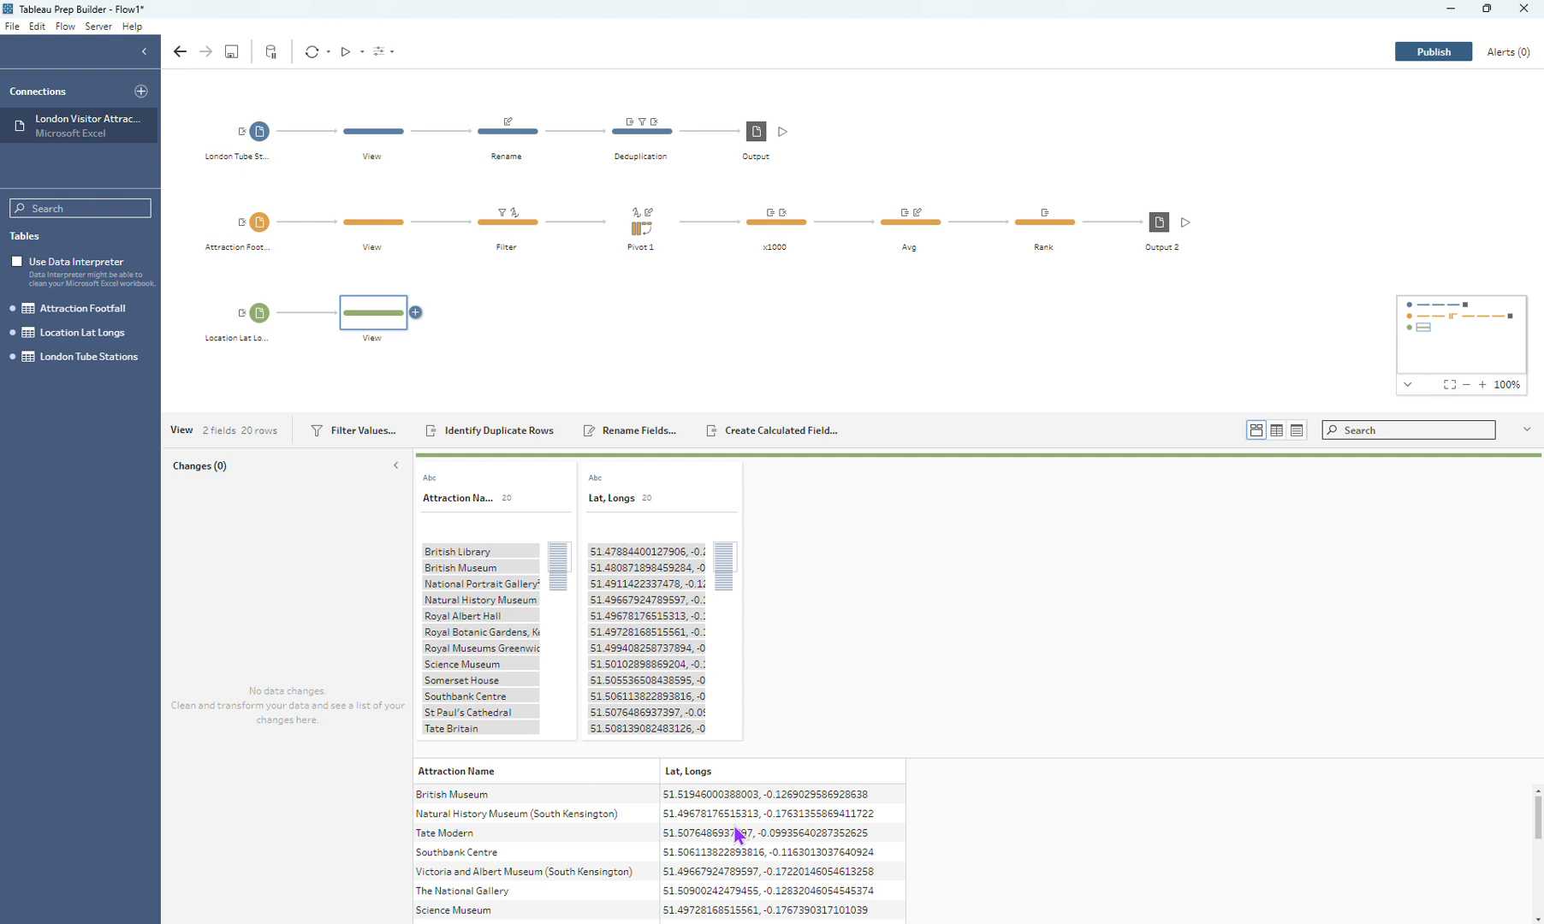
# Step: Add a second clean step to the Location Lat Longs branch and name it "Split"
pyautogui.click(415, 312)
pyautogui.click(462, 355)
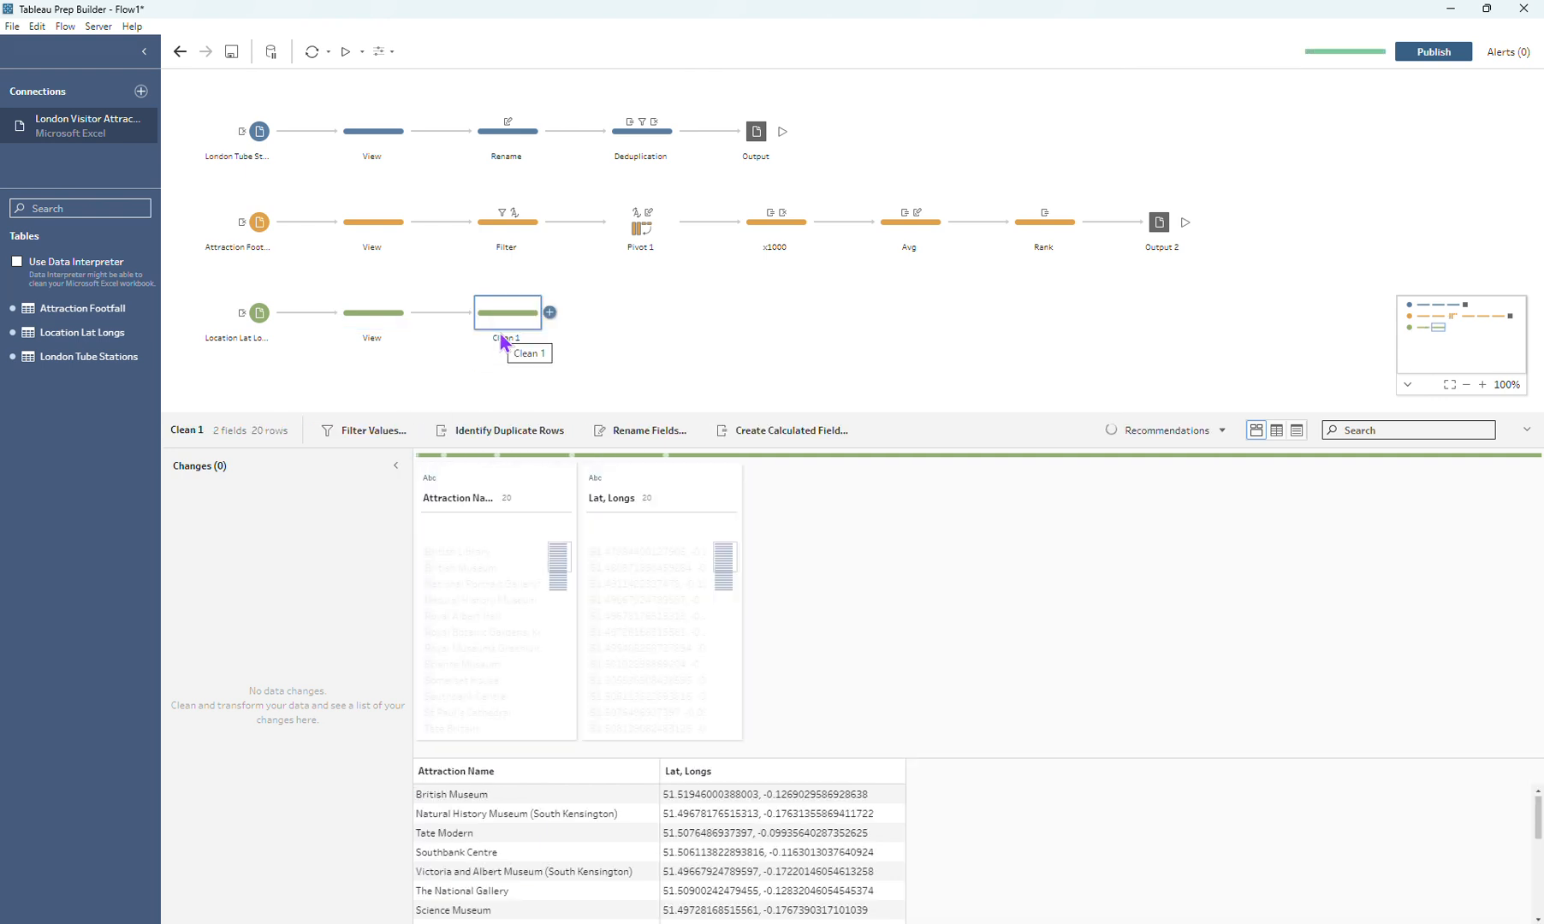
pyautogui.doubleClick(504, 339)
pyautogui.write('split')
pyautogui.press('Return')
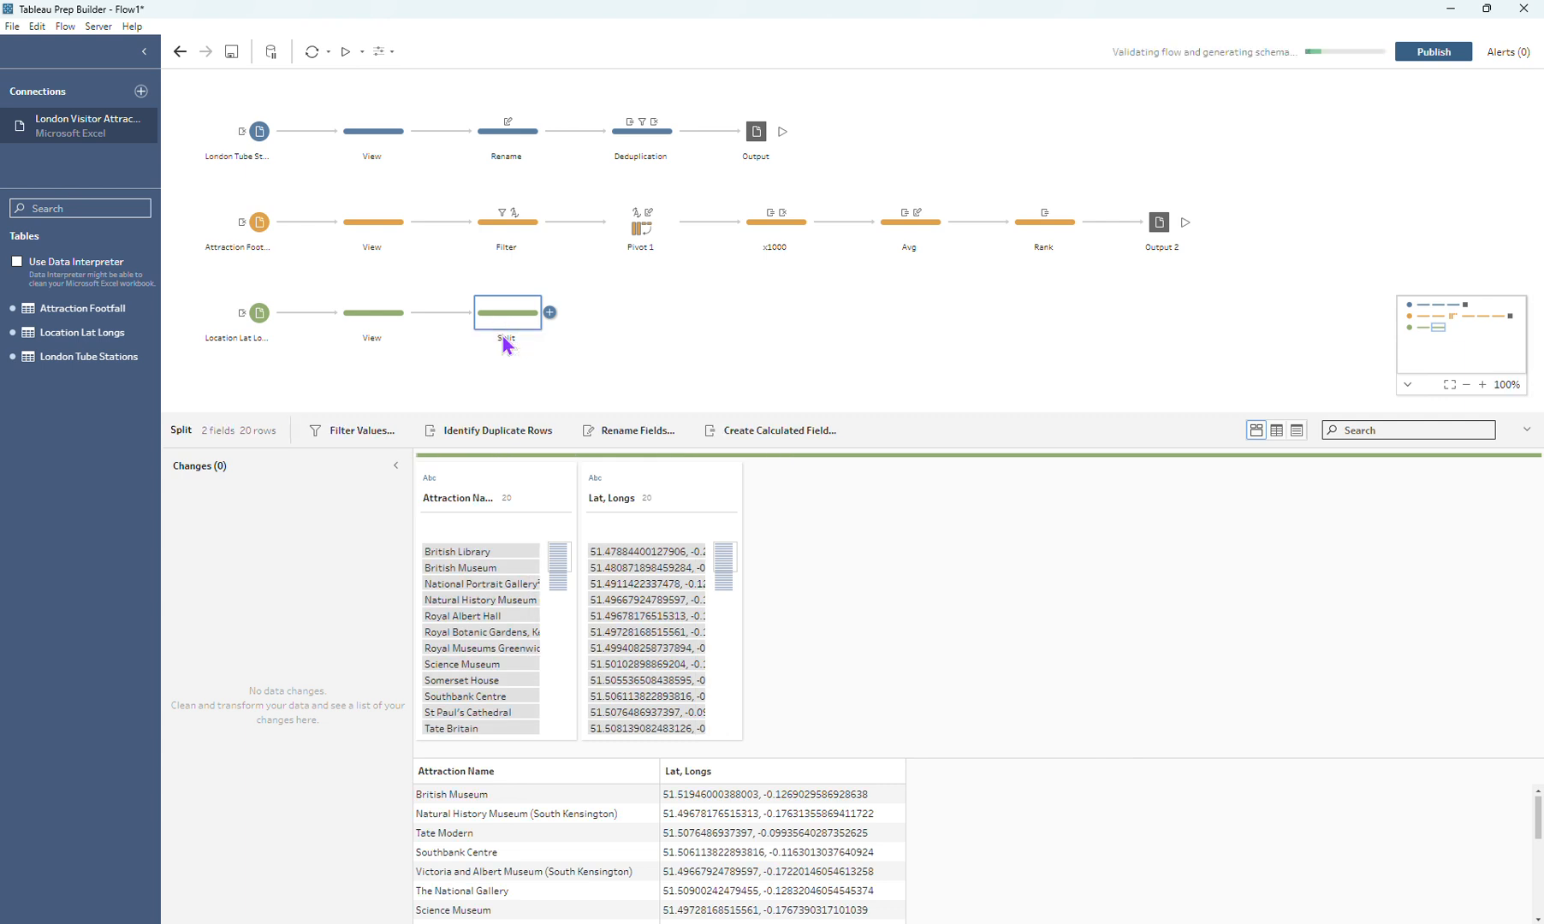
# Step: Split the Lat, Longs field at the comma into two fields and remove the original field
pyautogui.click(729, 498)
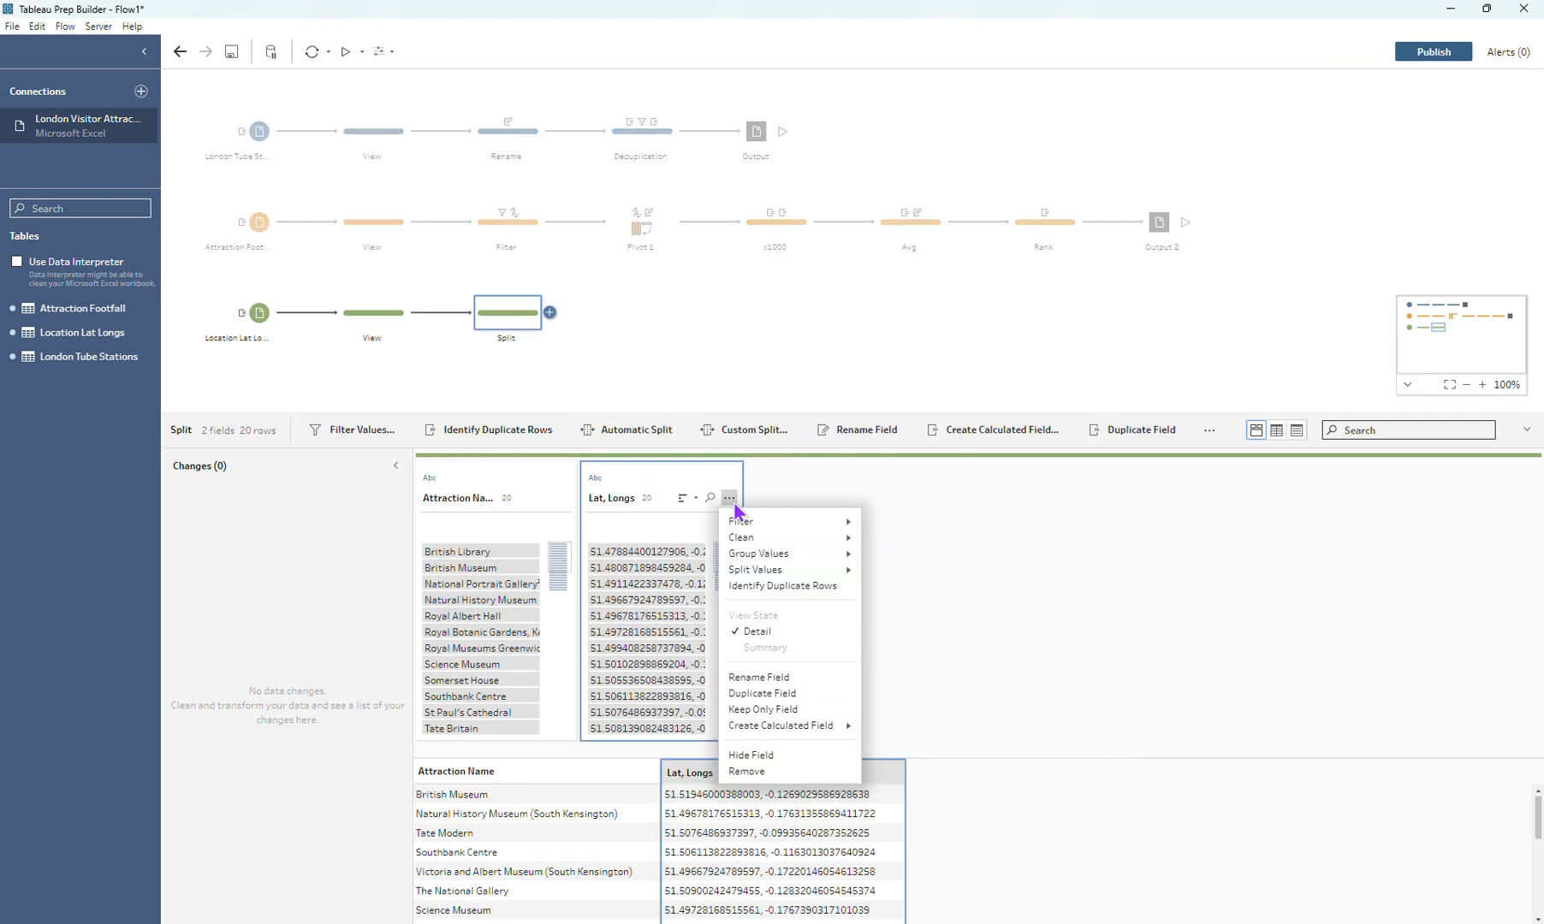
pyautogui.click(894, 570)
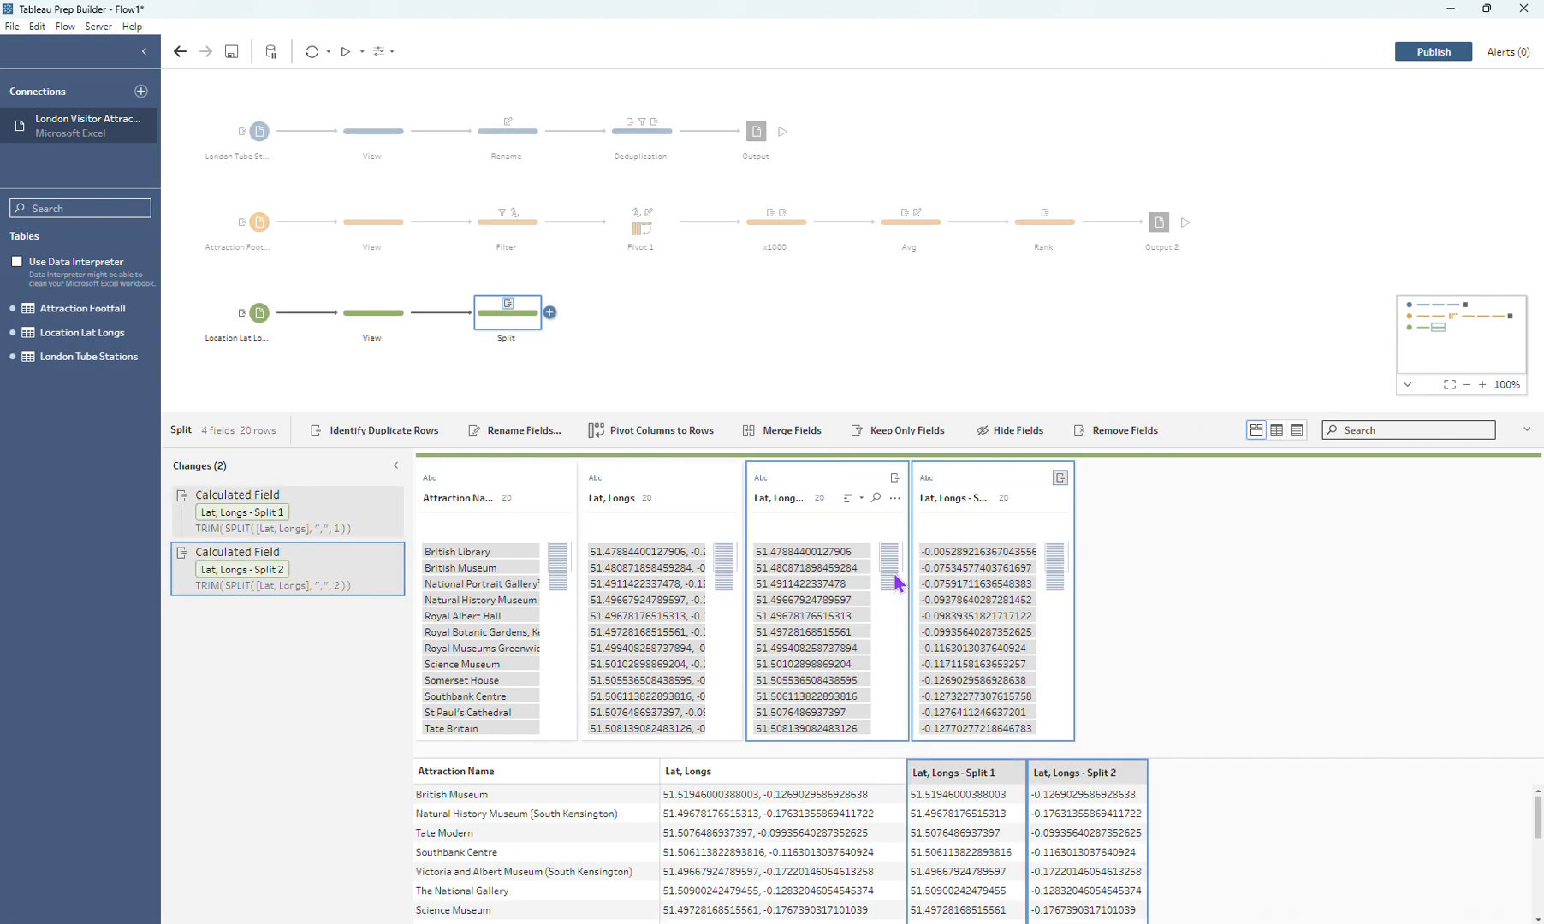
pyautogui.click(638, 479)
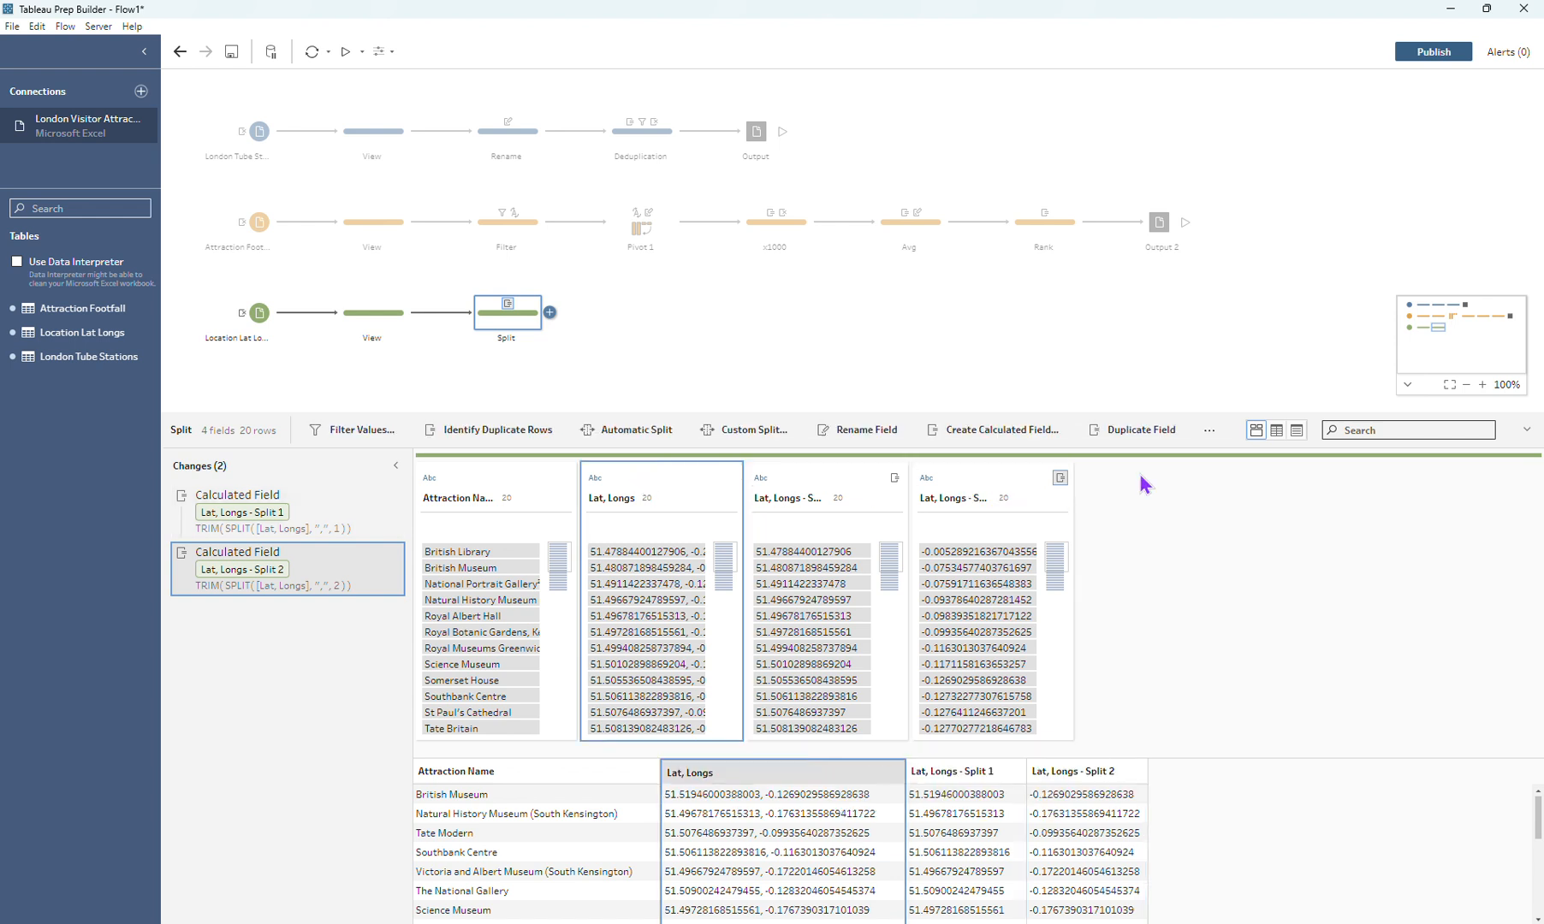
pyautogui.click(1199, 440)
pyautogui.click(1235, 489)
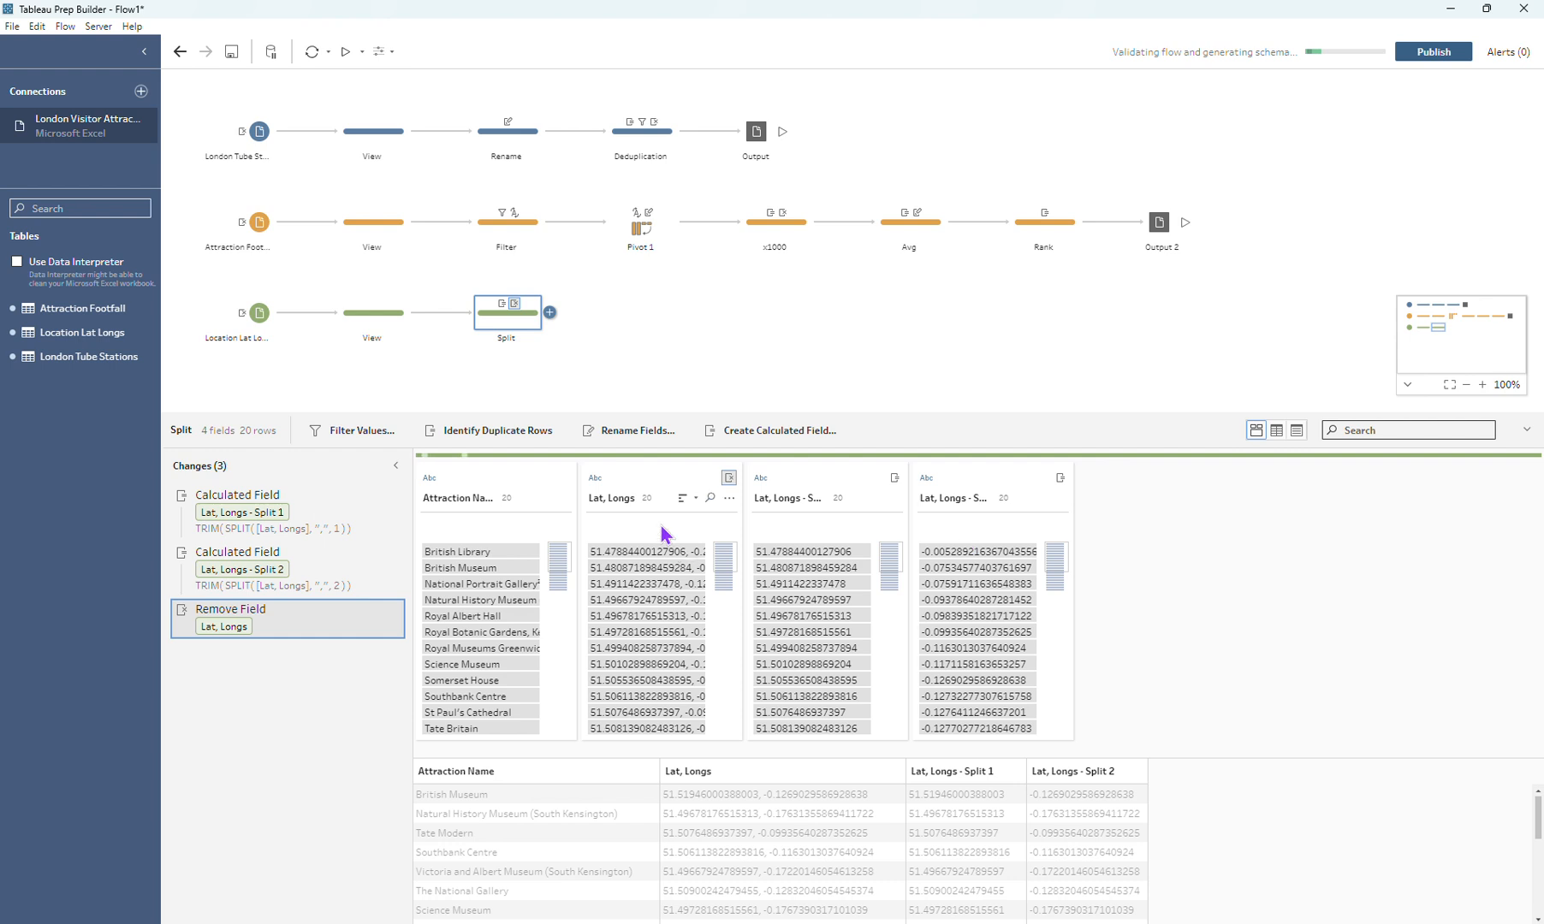
# Step: Rename the first split field to "Attraction Latitude"
pyautogui.doubleClick(616, 497)
pyautogui.write('Attra')
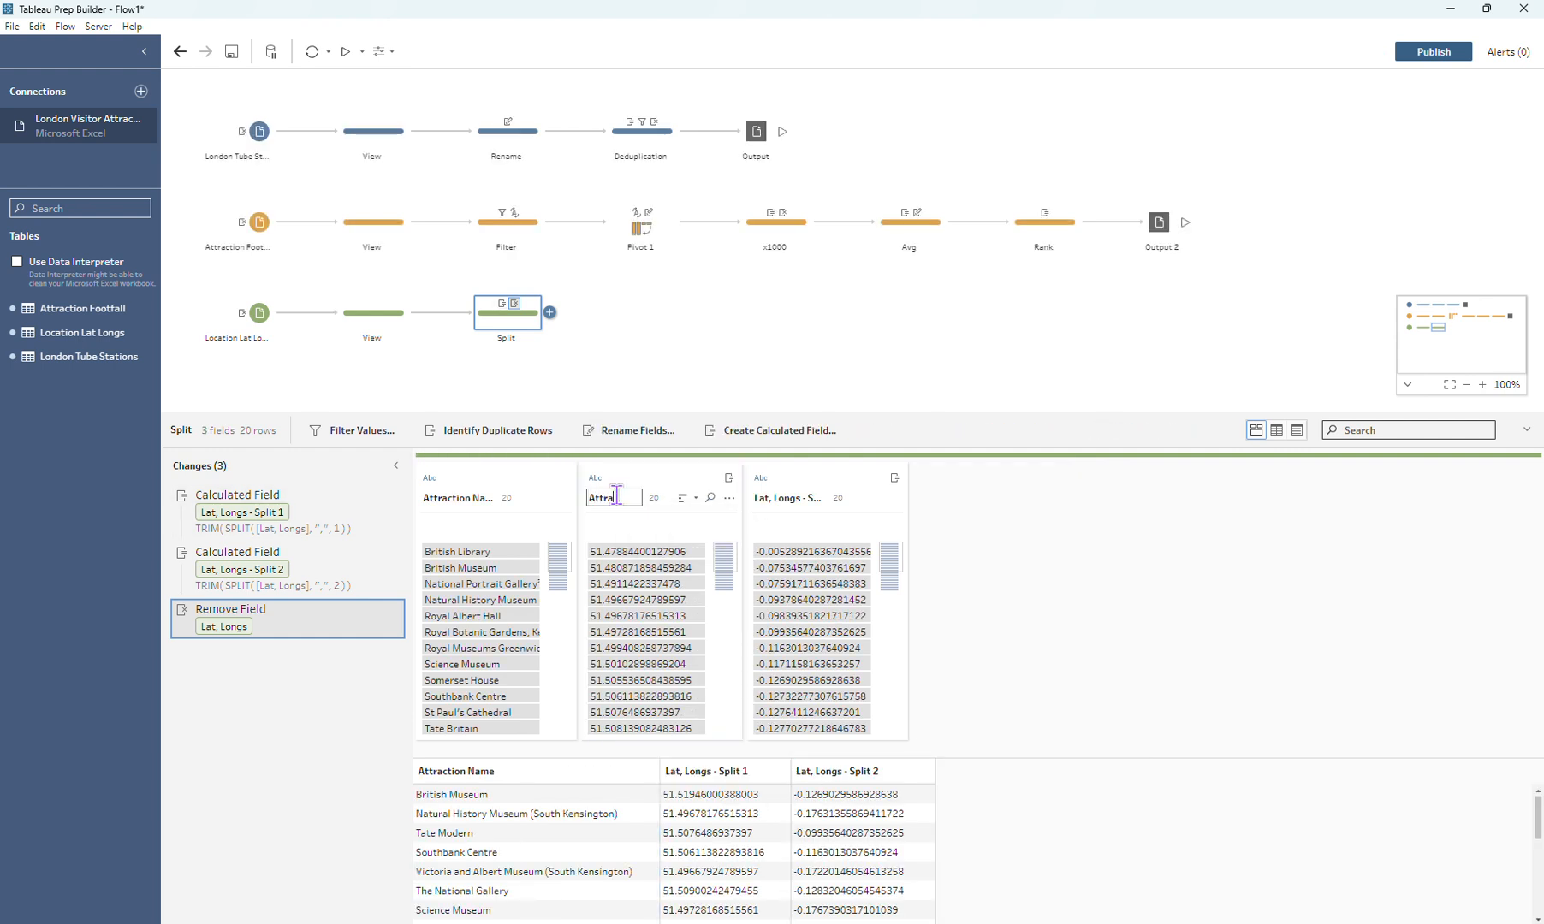
pyautogui.write('ction Lata')
pyautogui.write('itude')
pyautogui.press('Return')
# Step: Rename the second split field to "Attraction Longitude"
pyautogui.doubleClick(796, 497)
pyautogui.write('At')
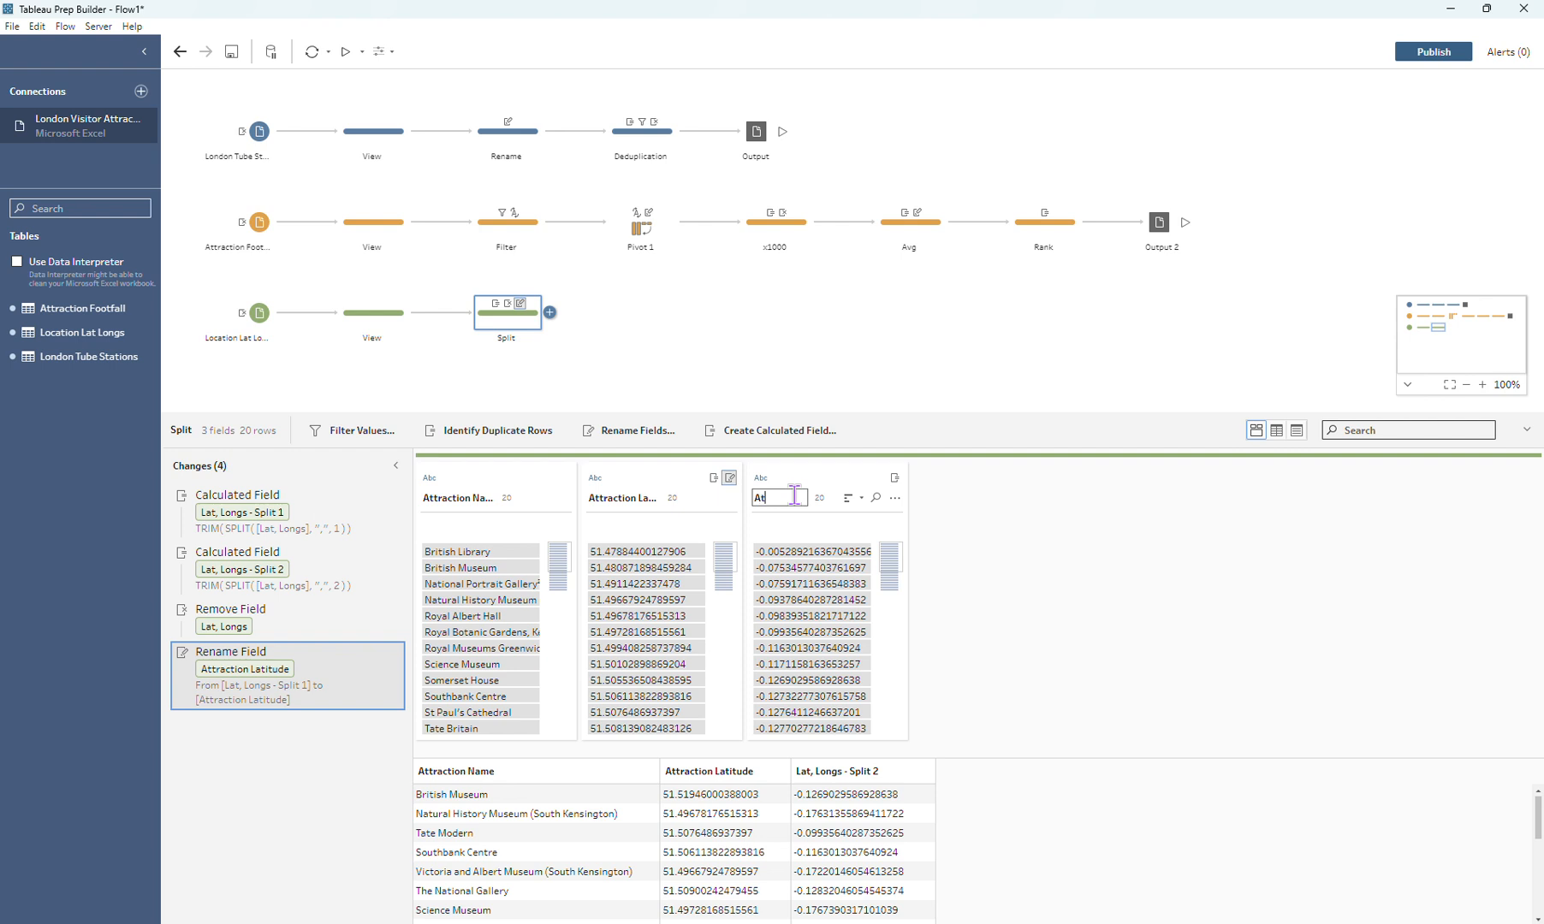
pyautogui.write('traction L')
pyautogui.write('ongitude')
pyautogui.press('Return')
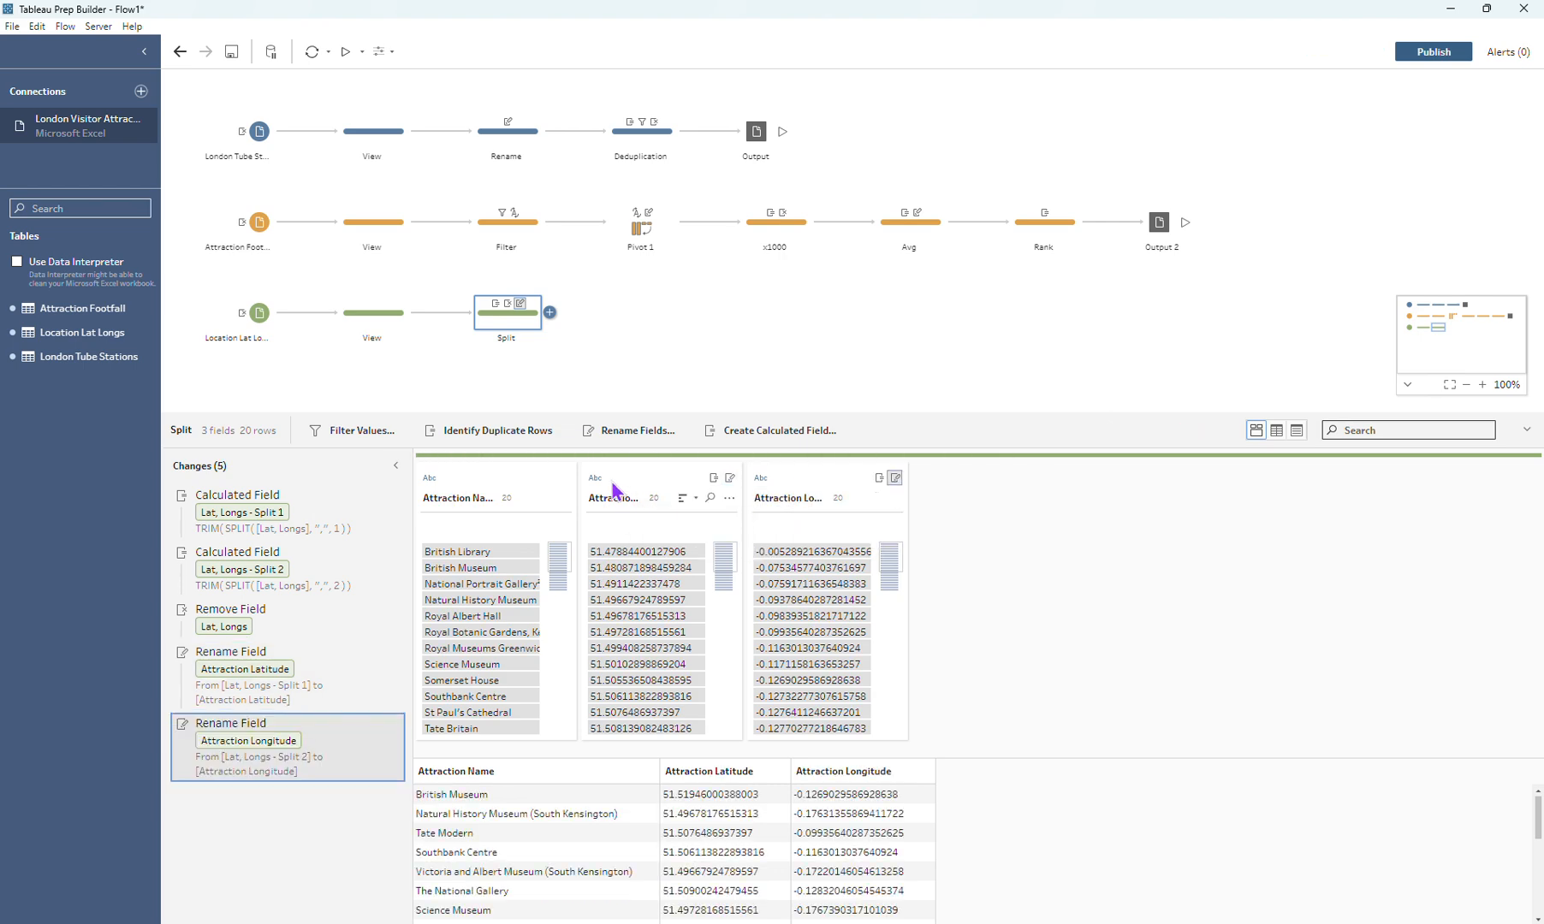
# Step: Change the data type of Attraction Latitude to Number (whole) and of Attraction Longitude to Number (decimal)
pyautogui.click(602, 484)
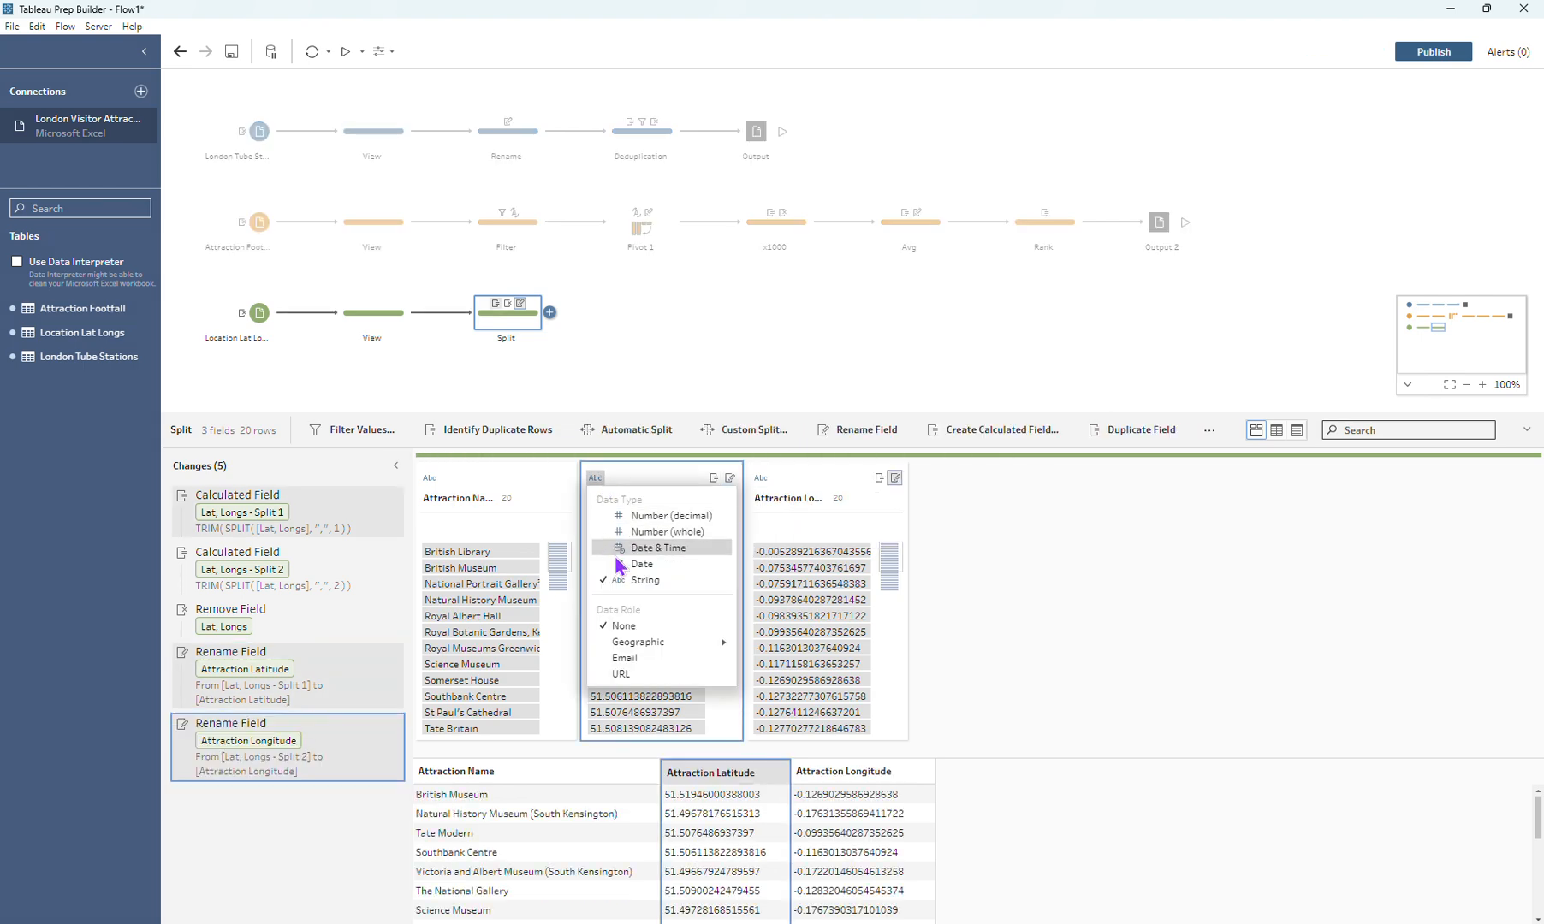
pyautogui.click(623, 526)
pyautogui.click(760, 478)
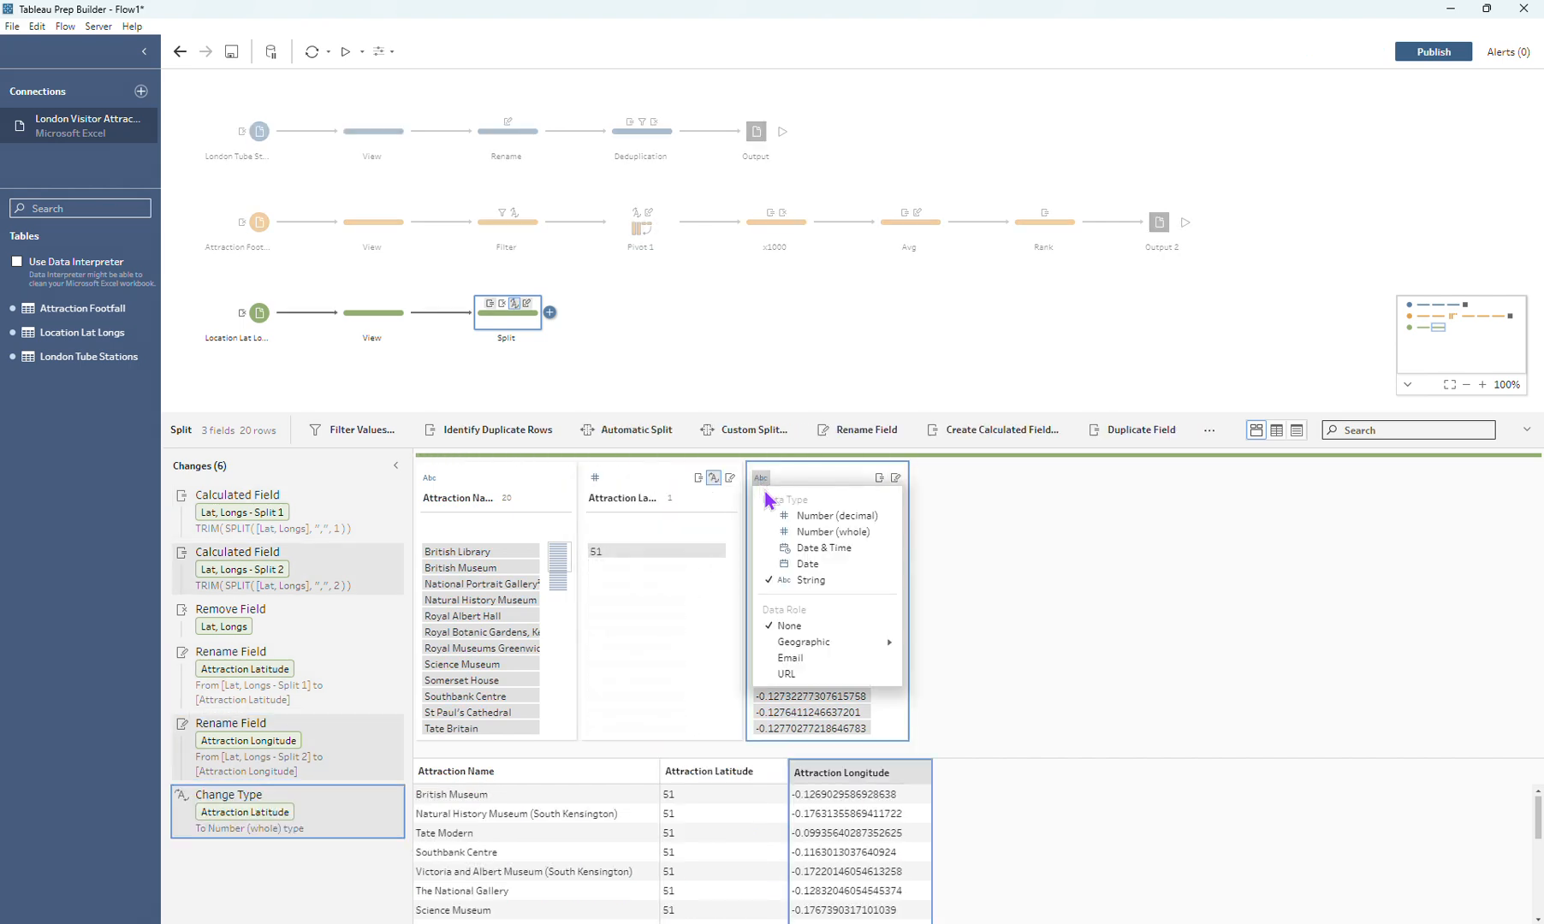
pyautogui.click(800, 516)
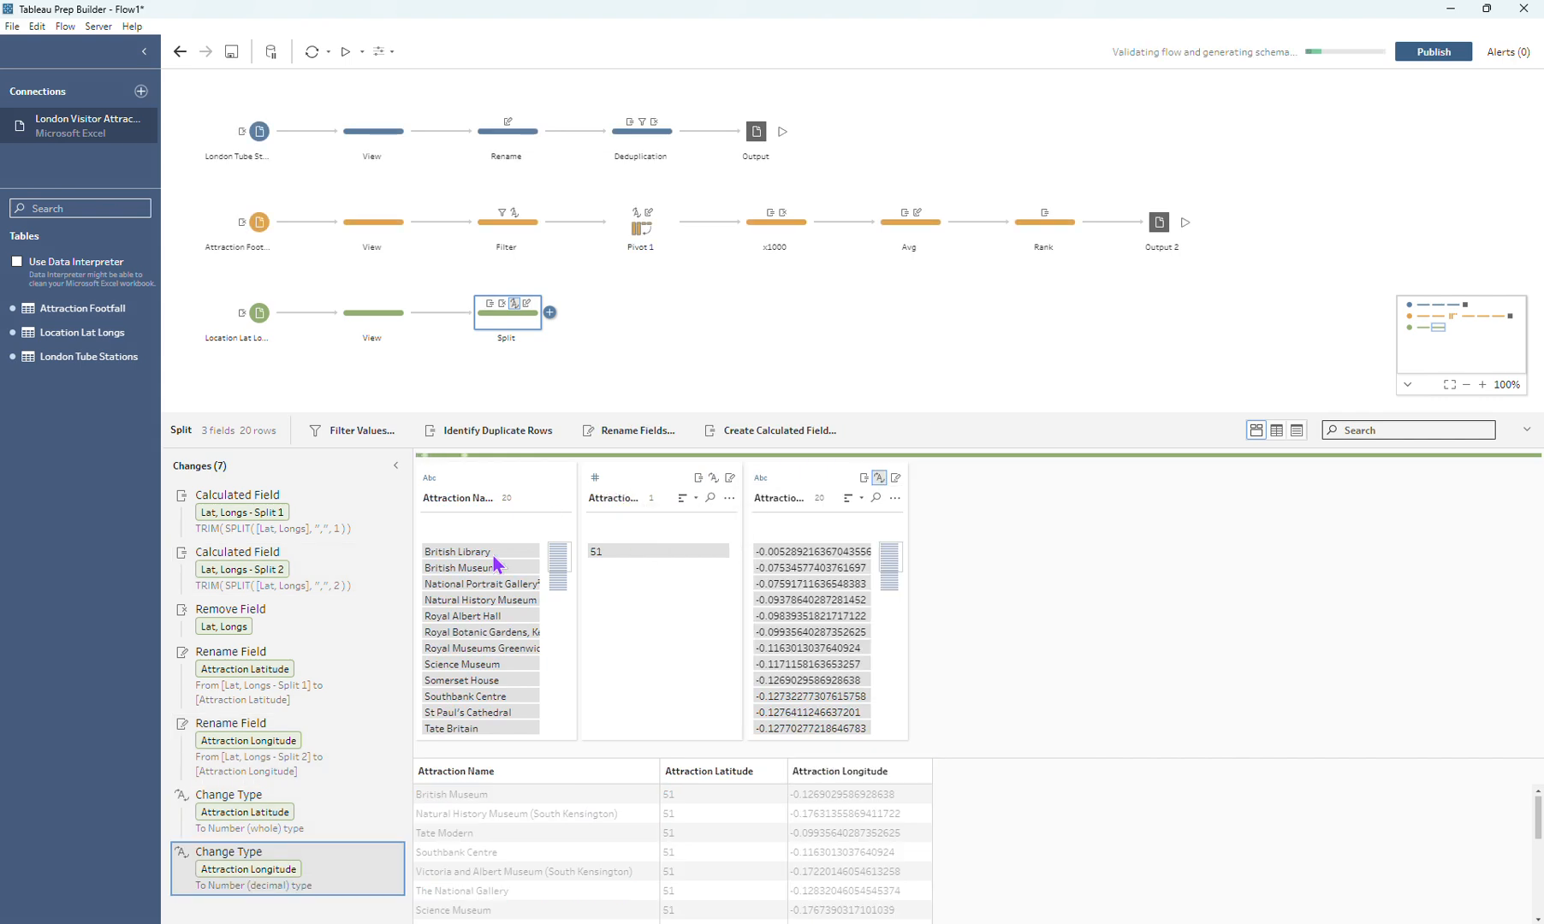
# Step: Delete the whole-number type change on Attraction Latitude and set that field to Number (decimal) instead
pyautogui.click(398, 797)
pyautogui.click(595, 478)
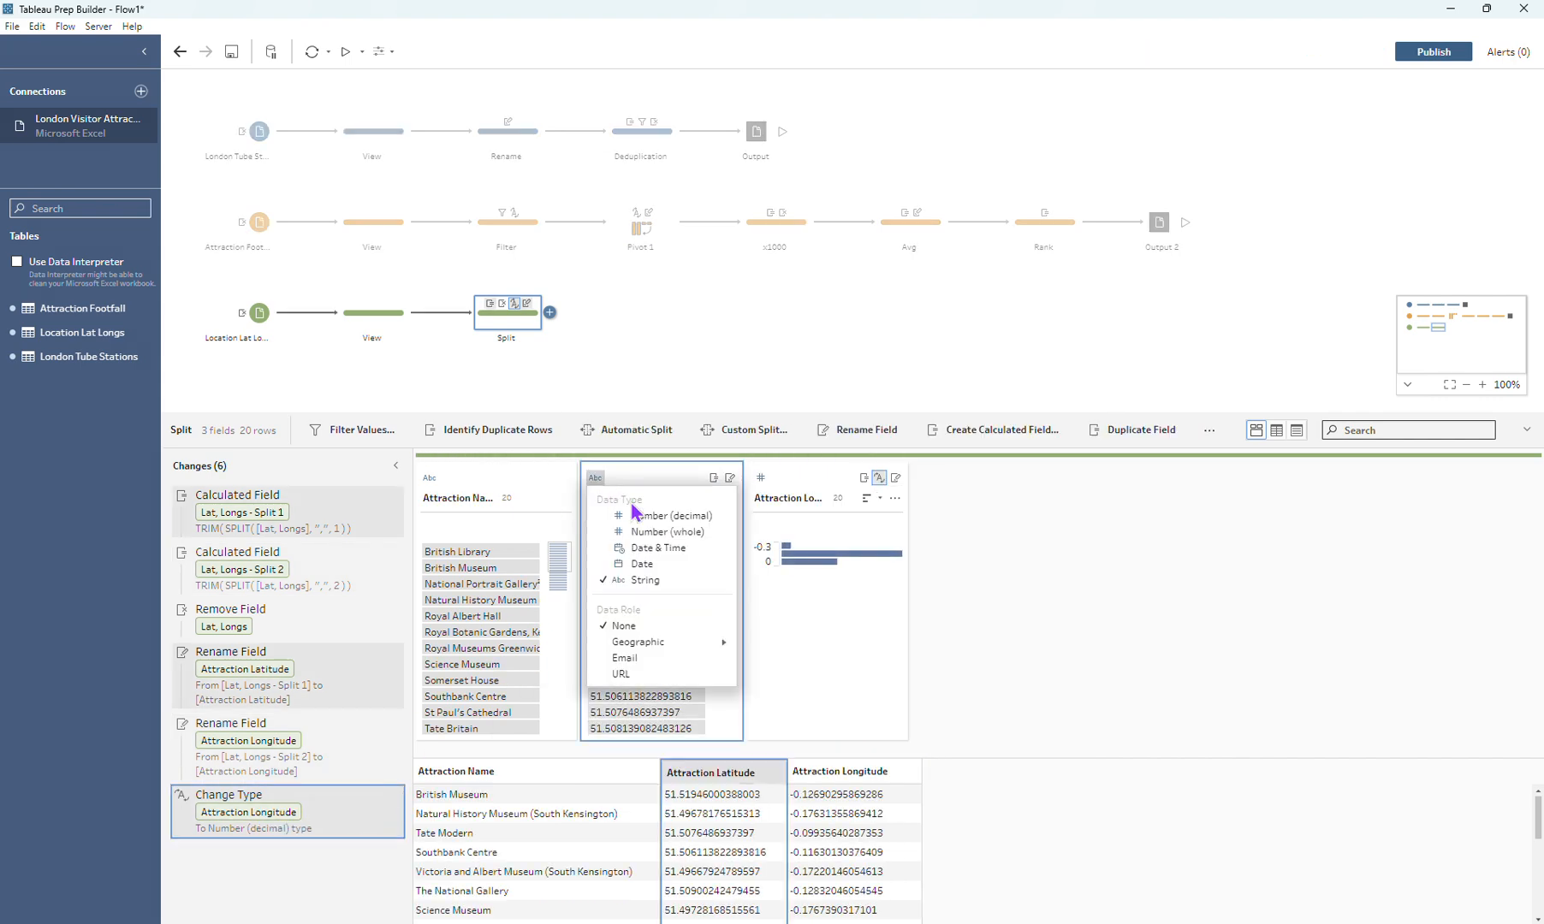
pyautogui.click(641, 516)
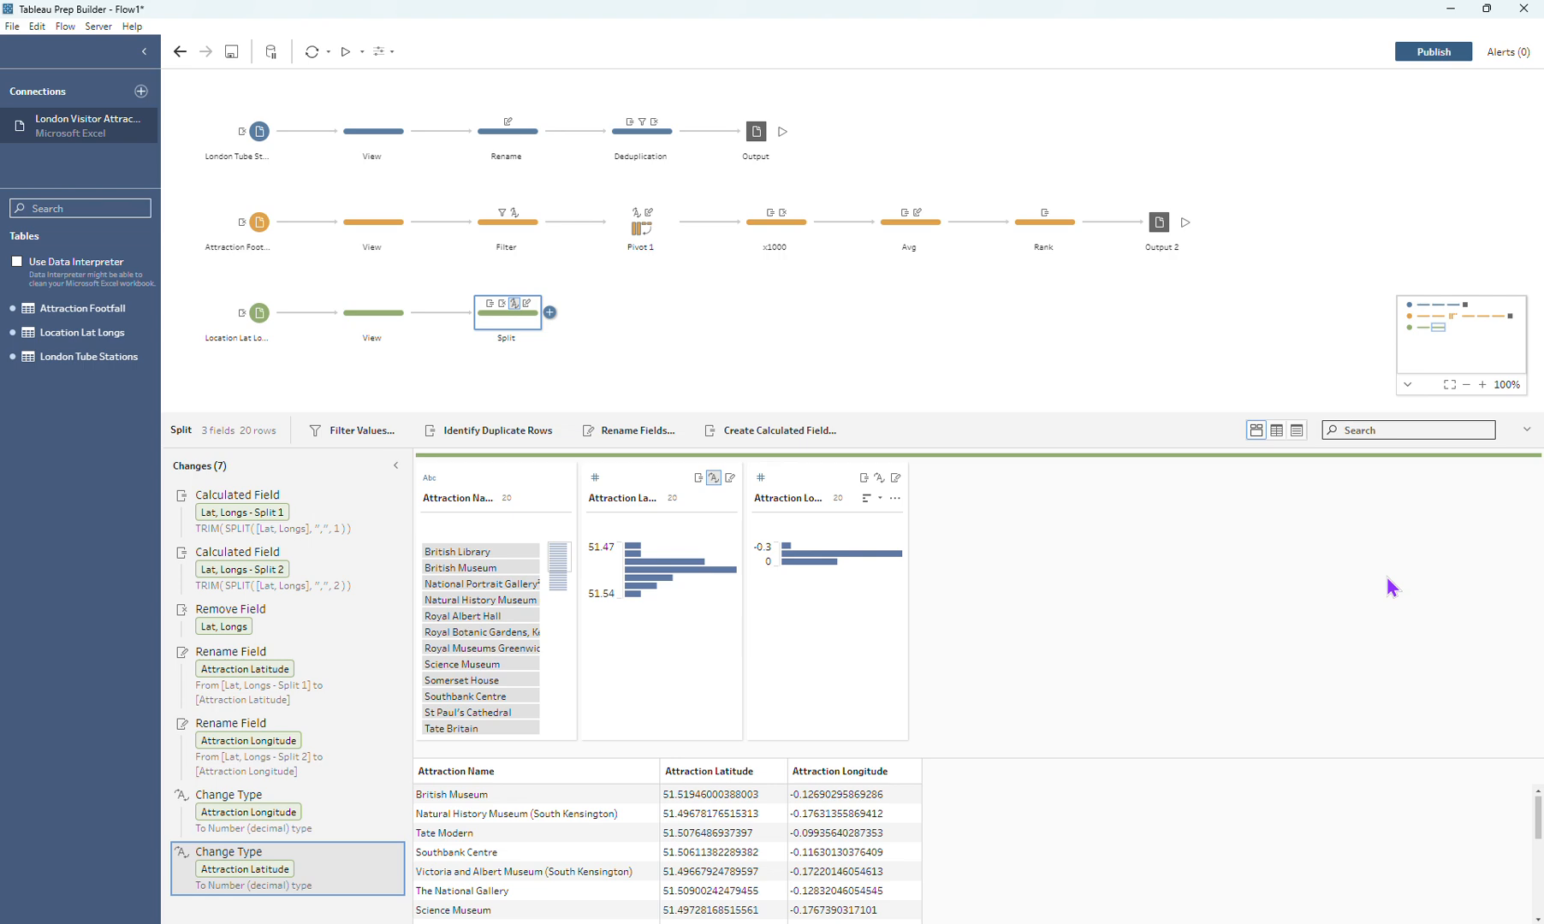
# Step: Add an output step after the Split step and set its output type to Microsoft Excel (.xlsx)
pyautogui.click(549, 312)
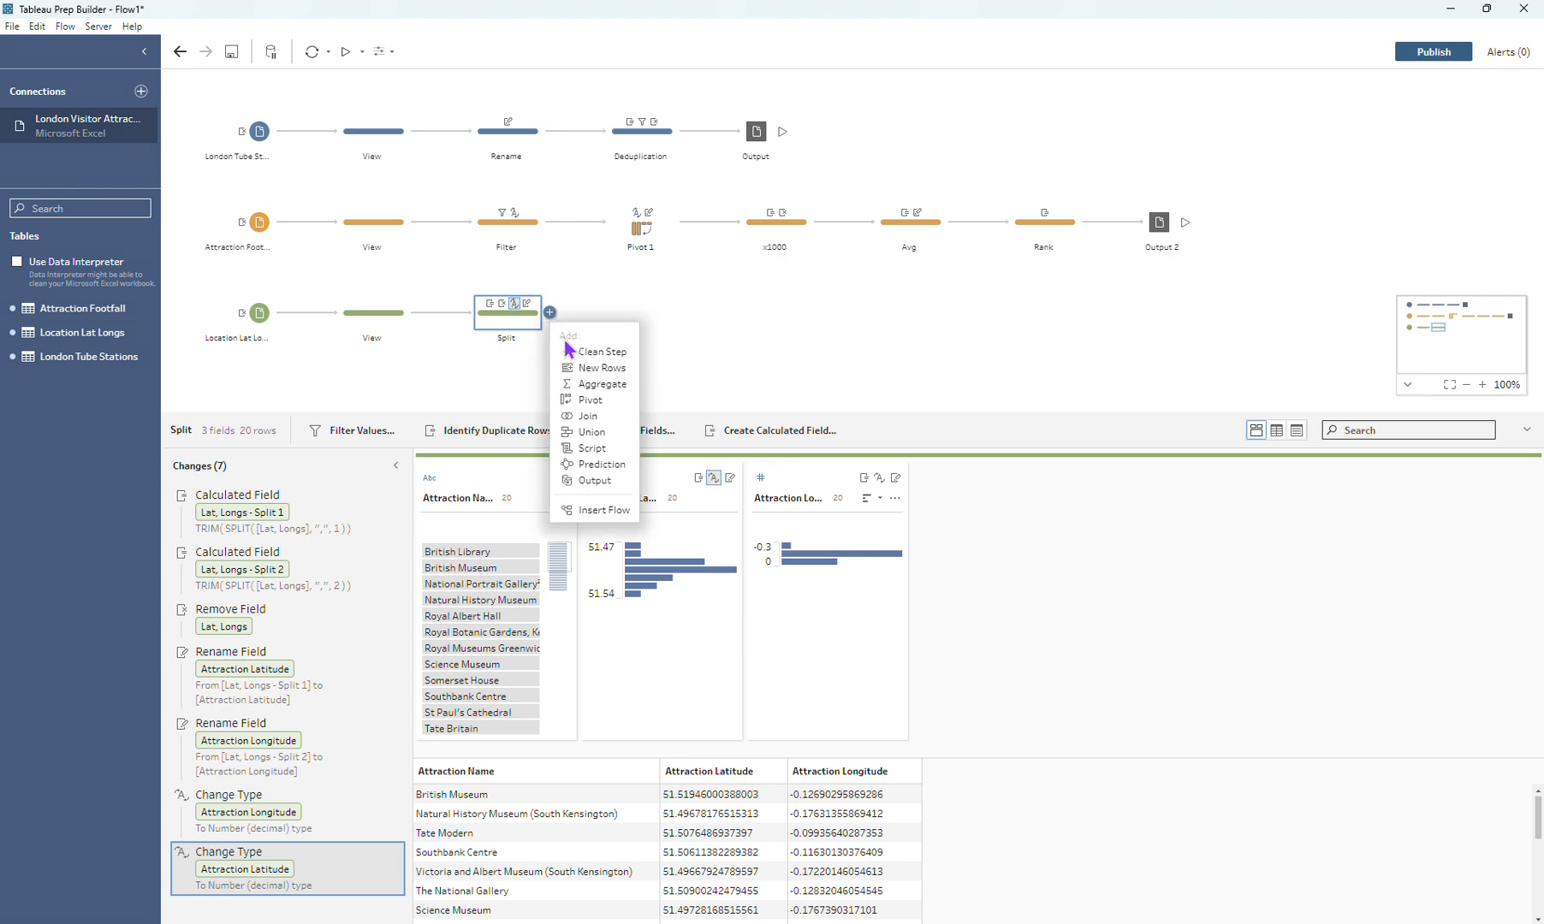
pyautogui.click(596, 480)
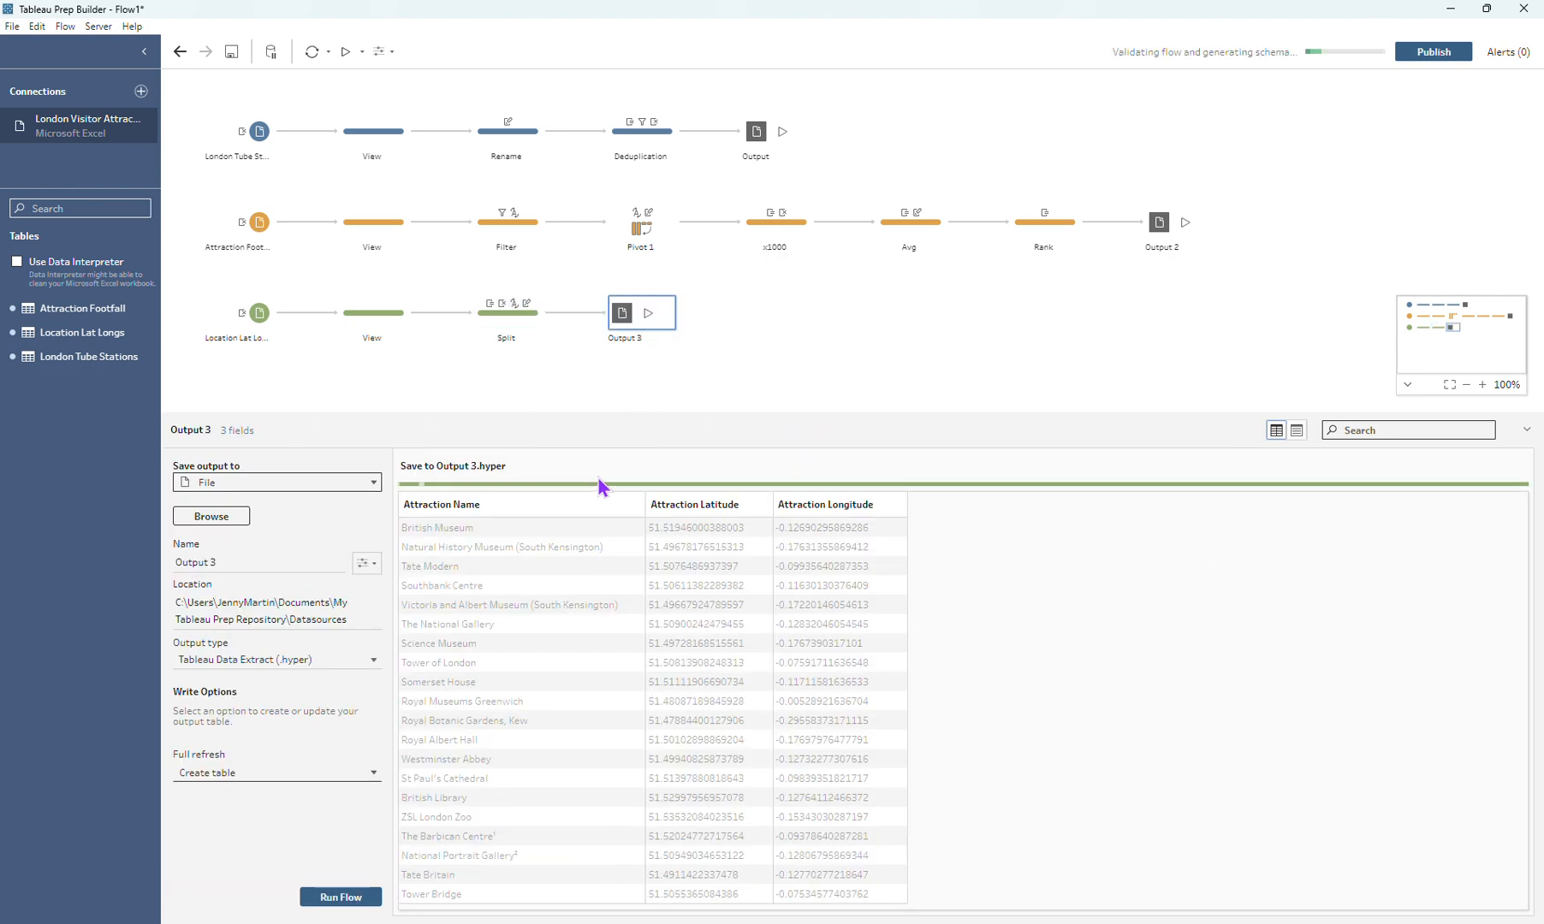
pyautogui.click(302, 661)
pyautogui.click(278, 700)
# Step: Name the location output file "Output" and create a new worksheet named "Location" as its destination
pyautogui.click(254, 565)
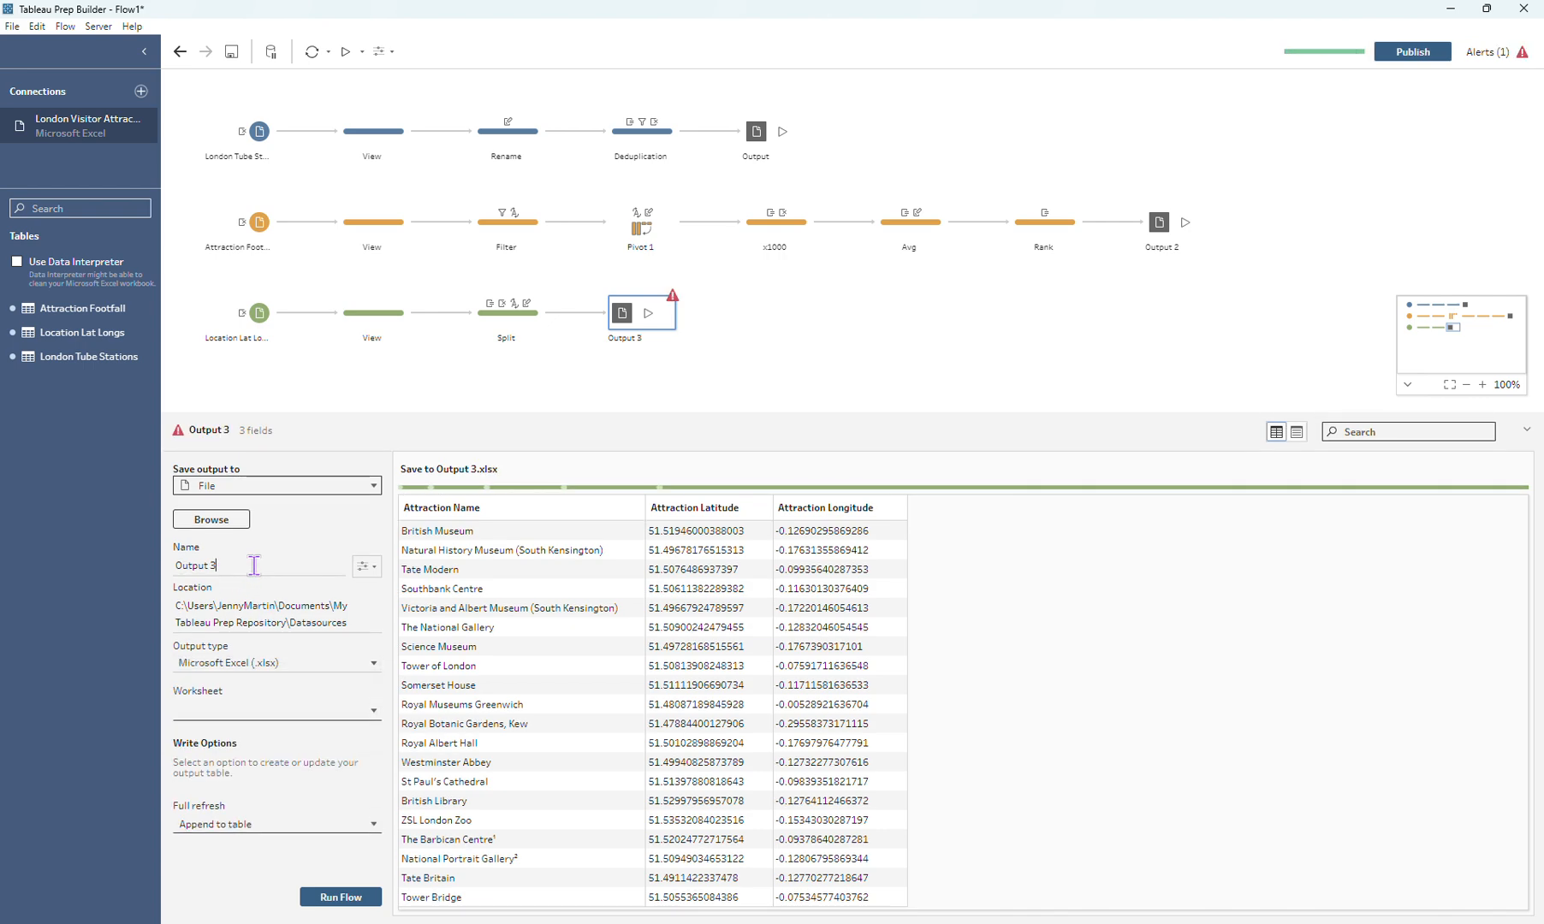
pyautogui.press('BackSpace')
pyautogui.press('BackSpace')
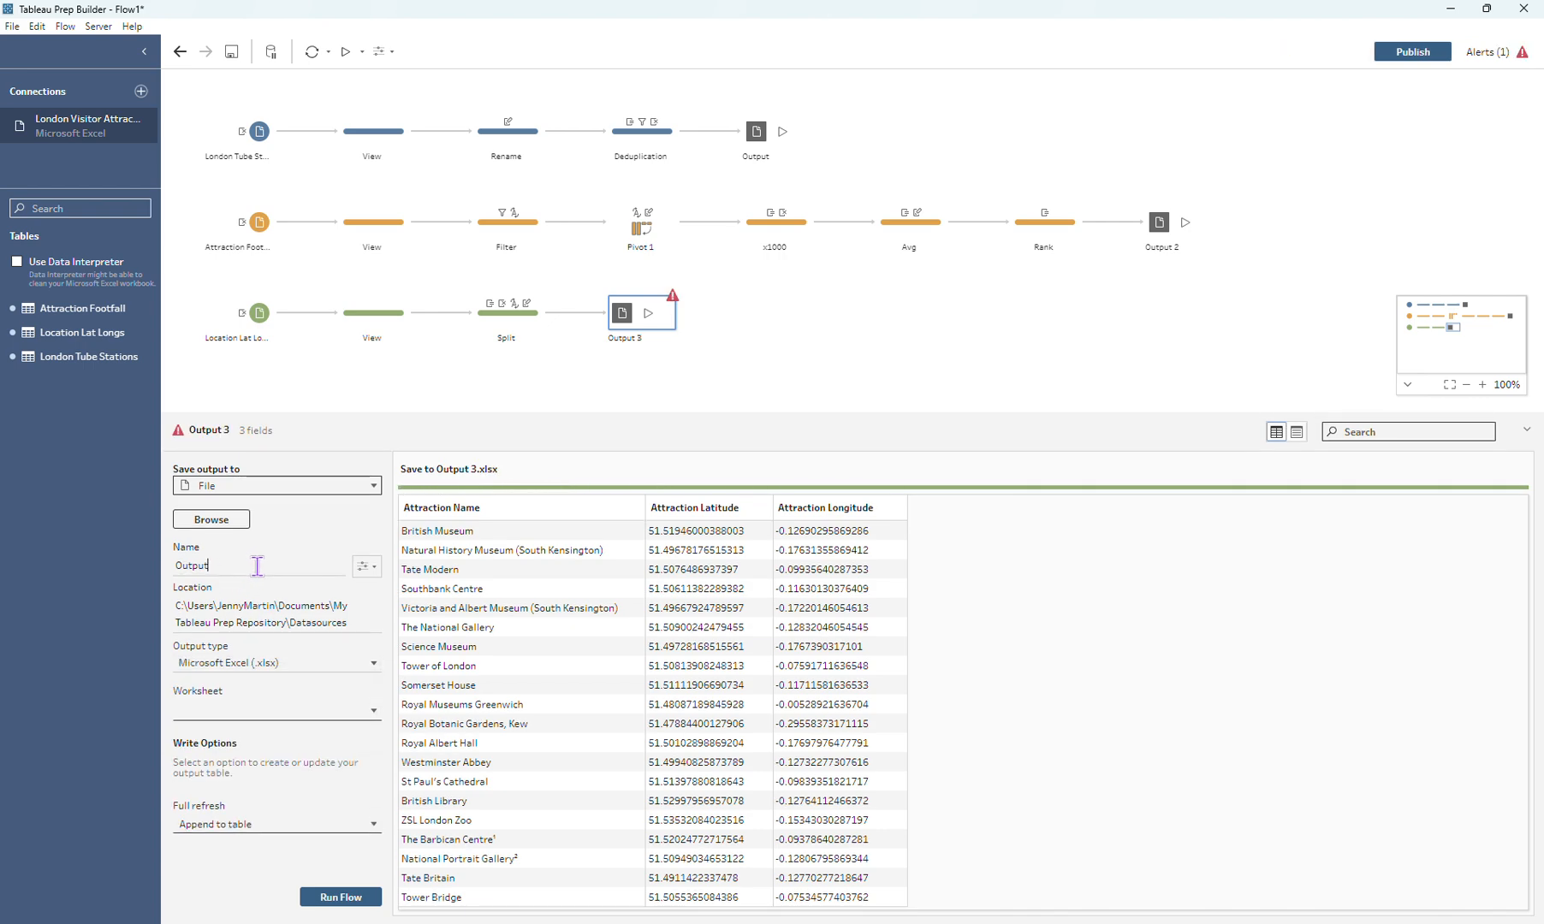
pyautogui.click(256, 718)
pyautogui.write('Location')
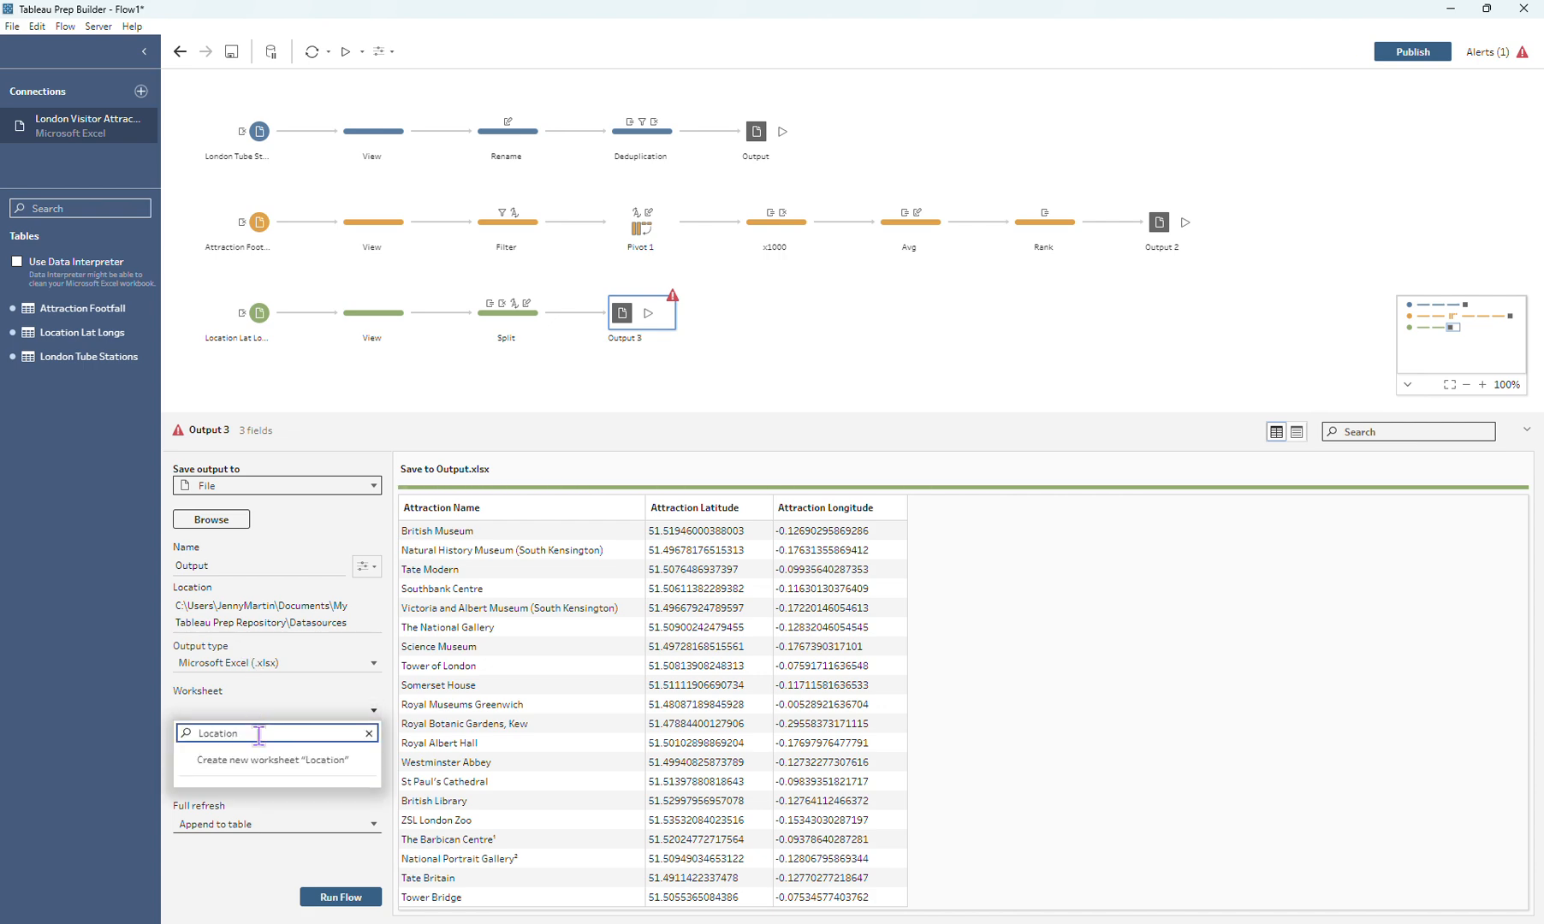
pyautogui.click(279, 762)
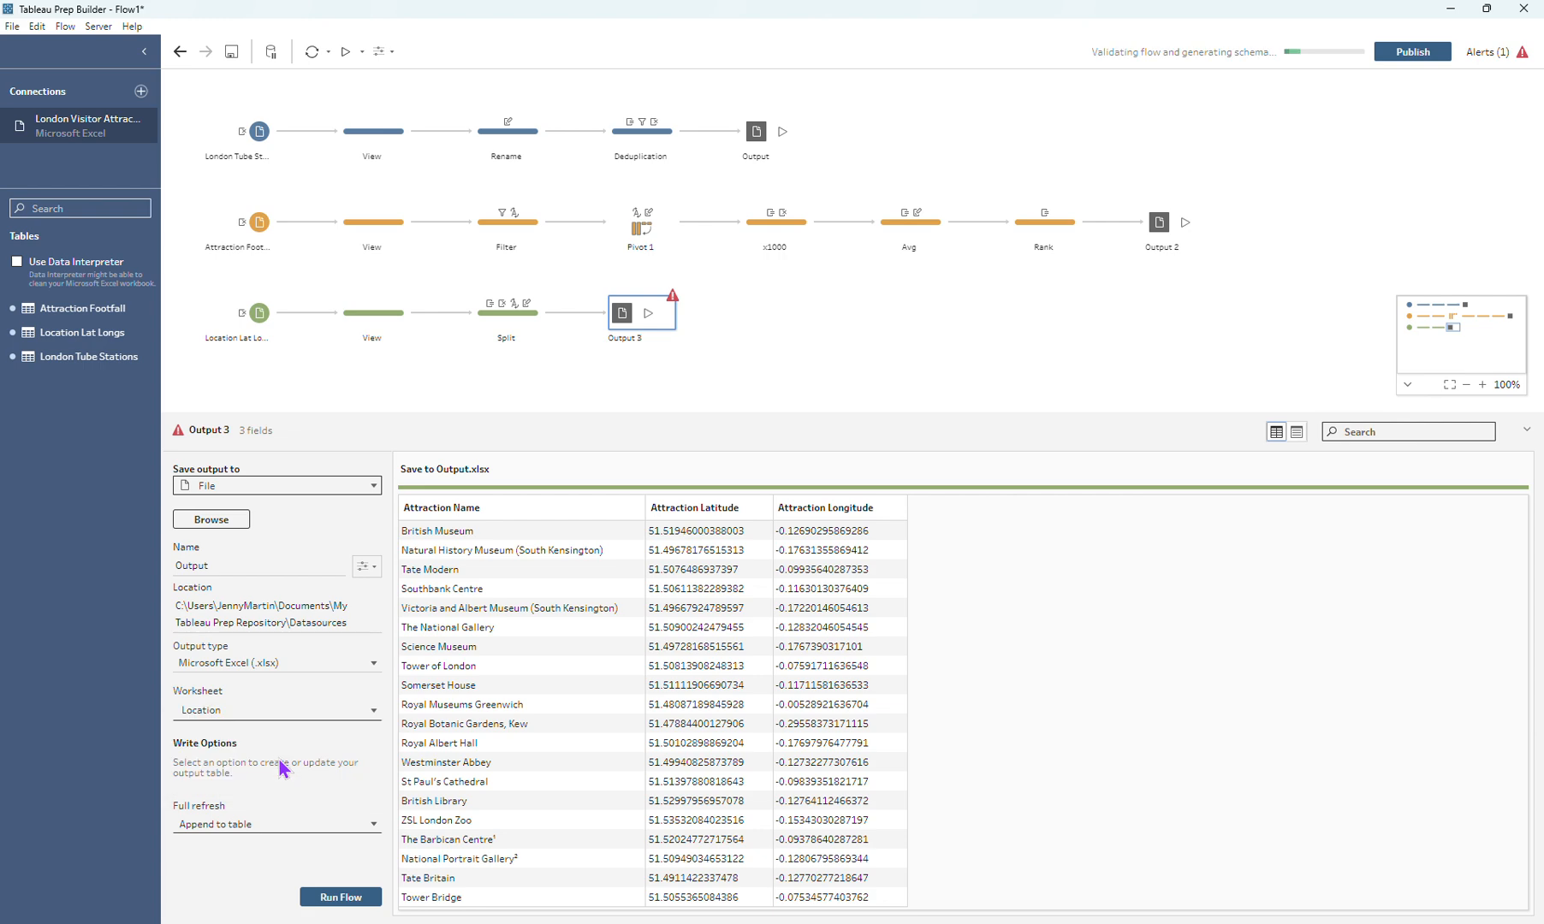
# Step: Run the whole flow to write all outputs and close the completion dialog
pyautogui.click(1032, 339)
pyautogui.click(345, 51)
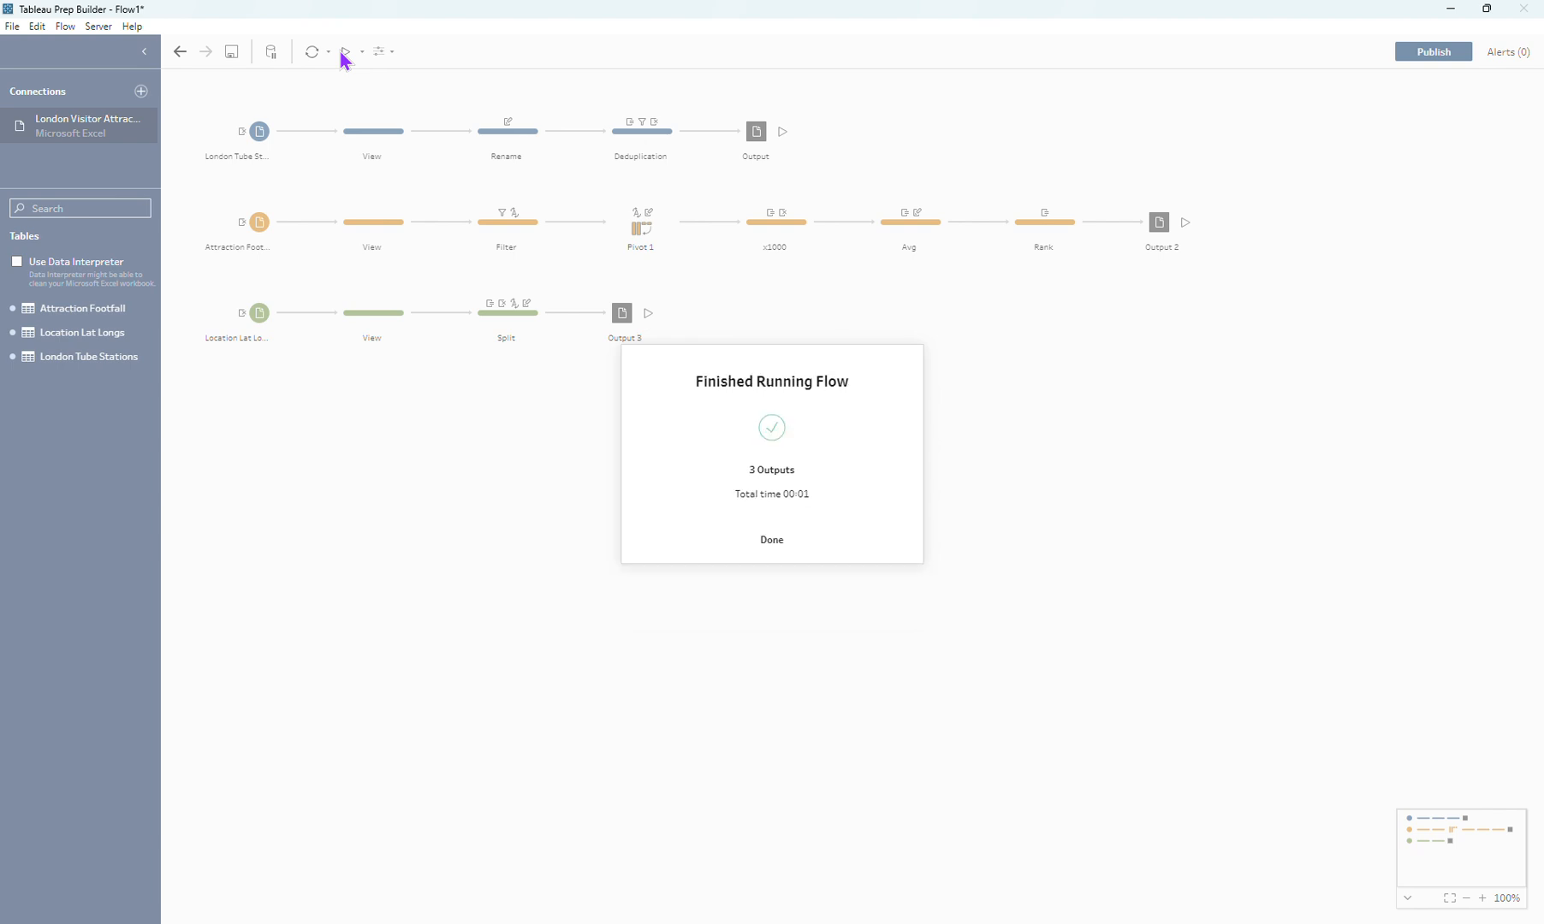
pyautogui.click(792, 542)
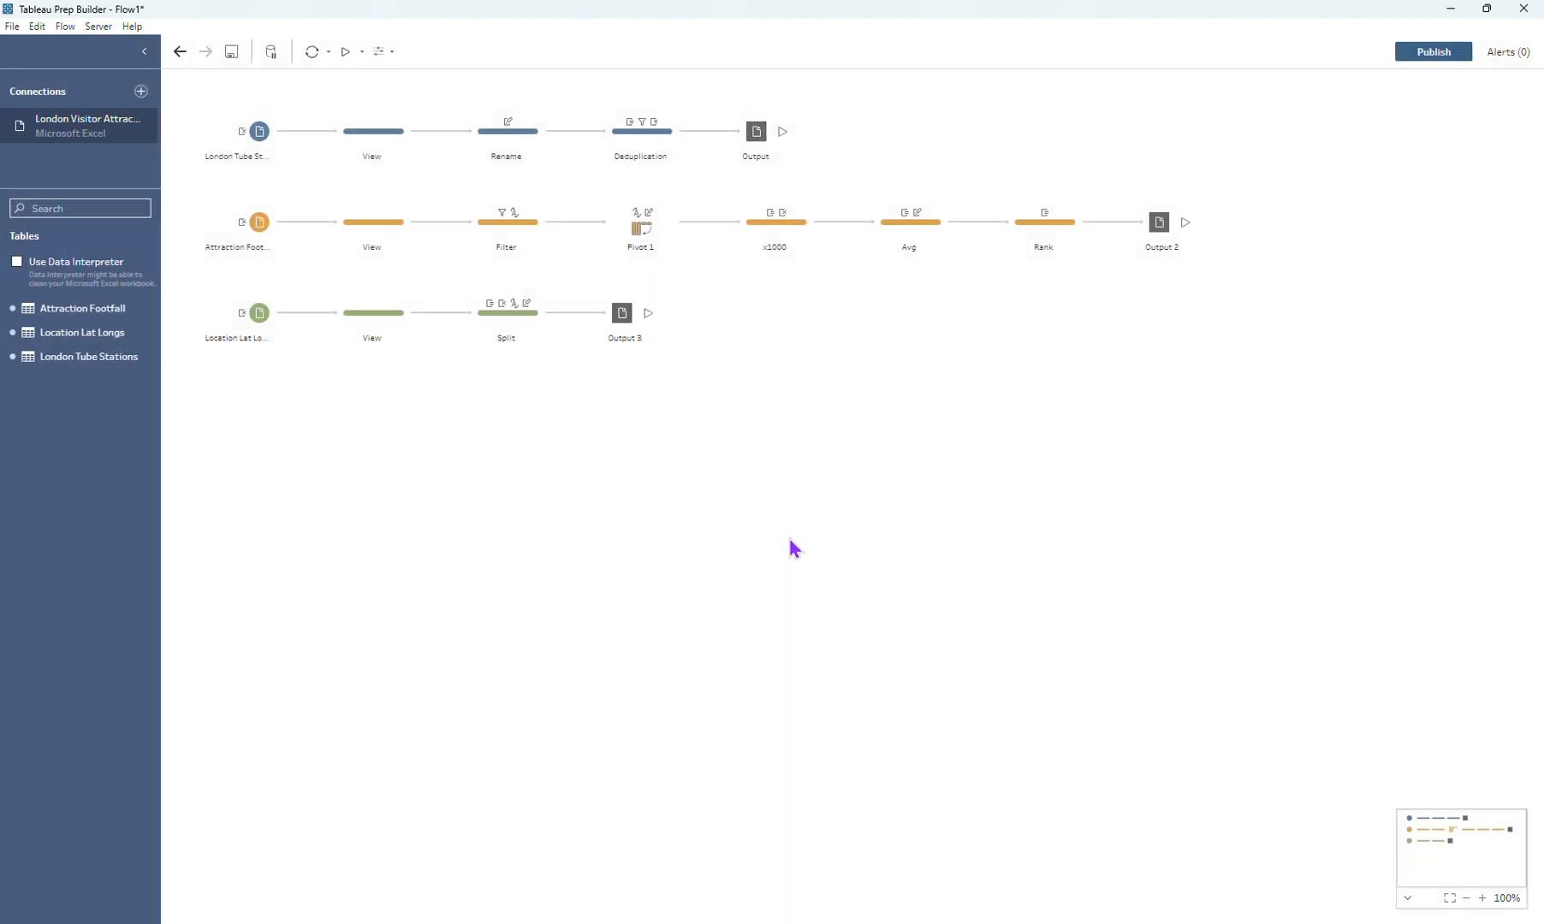